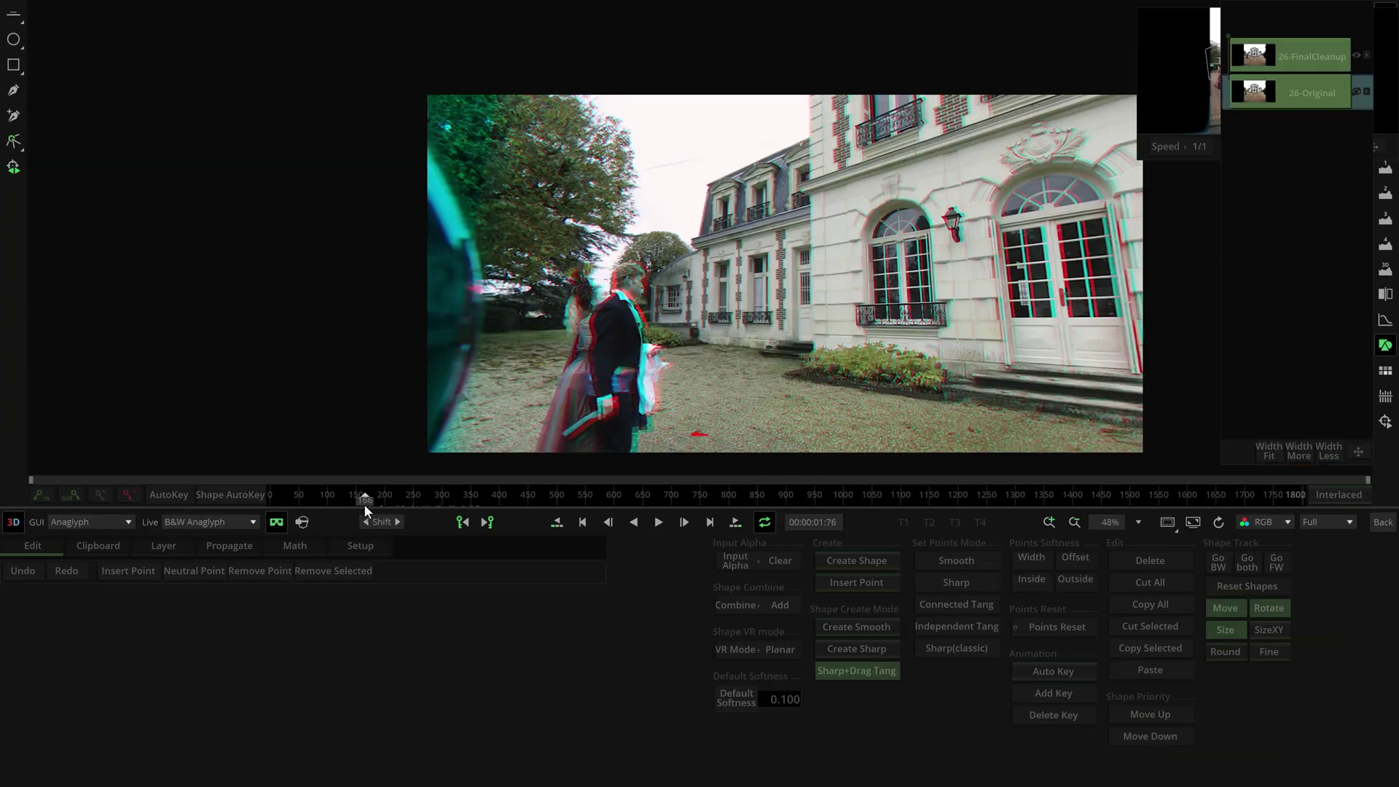
Switch the viewer to the 26-FinalCleanup node and show the polygon mask shape
click(1289, 62)
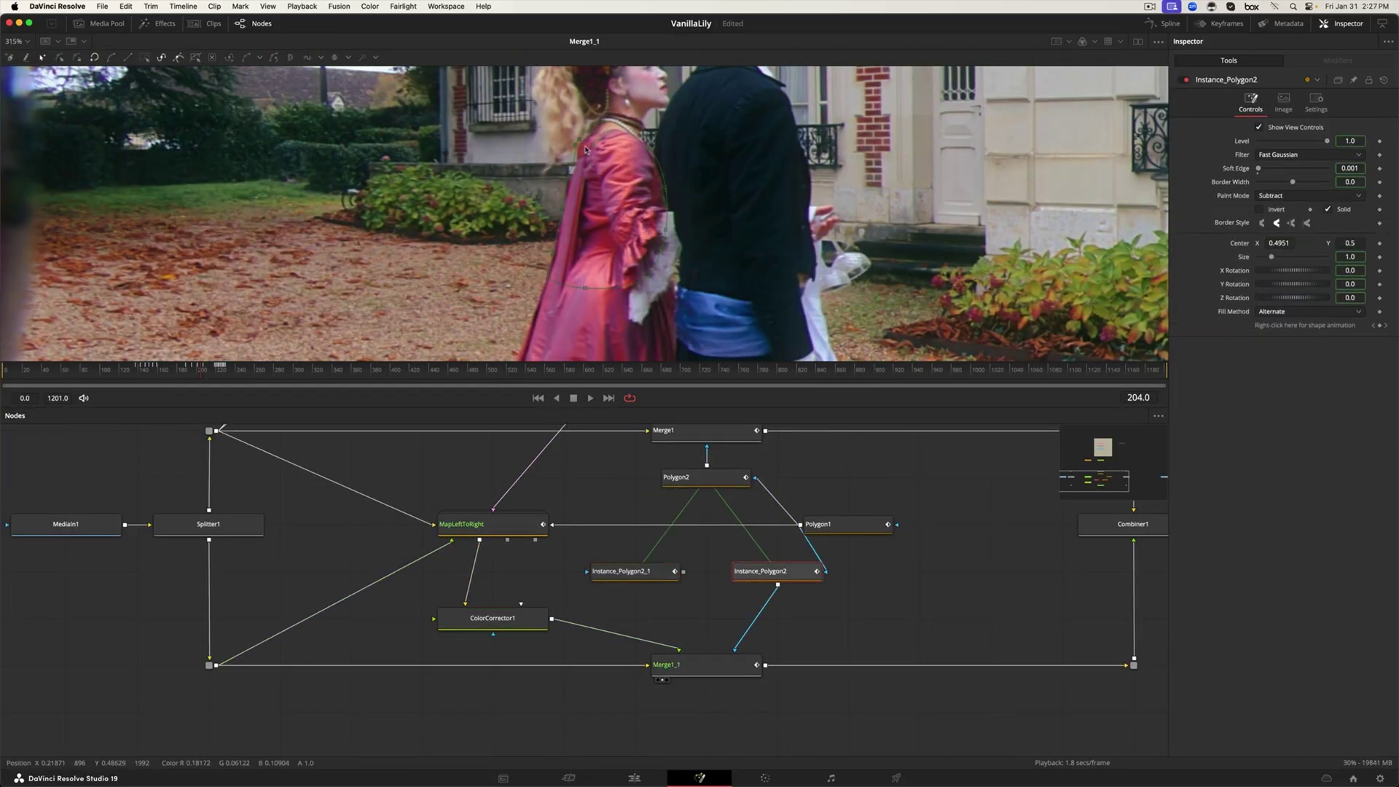
click(630, 578)
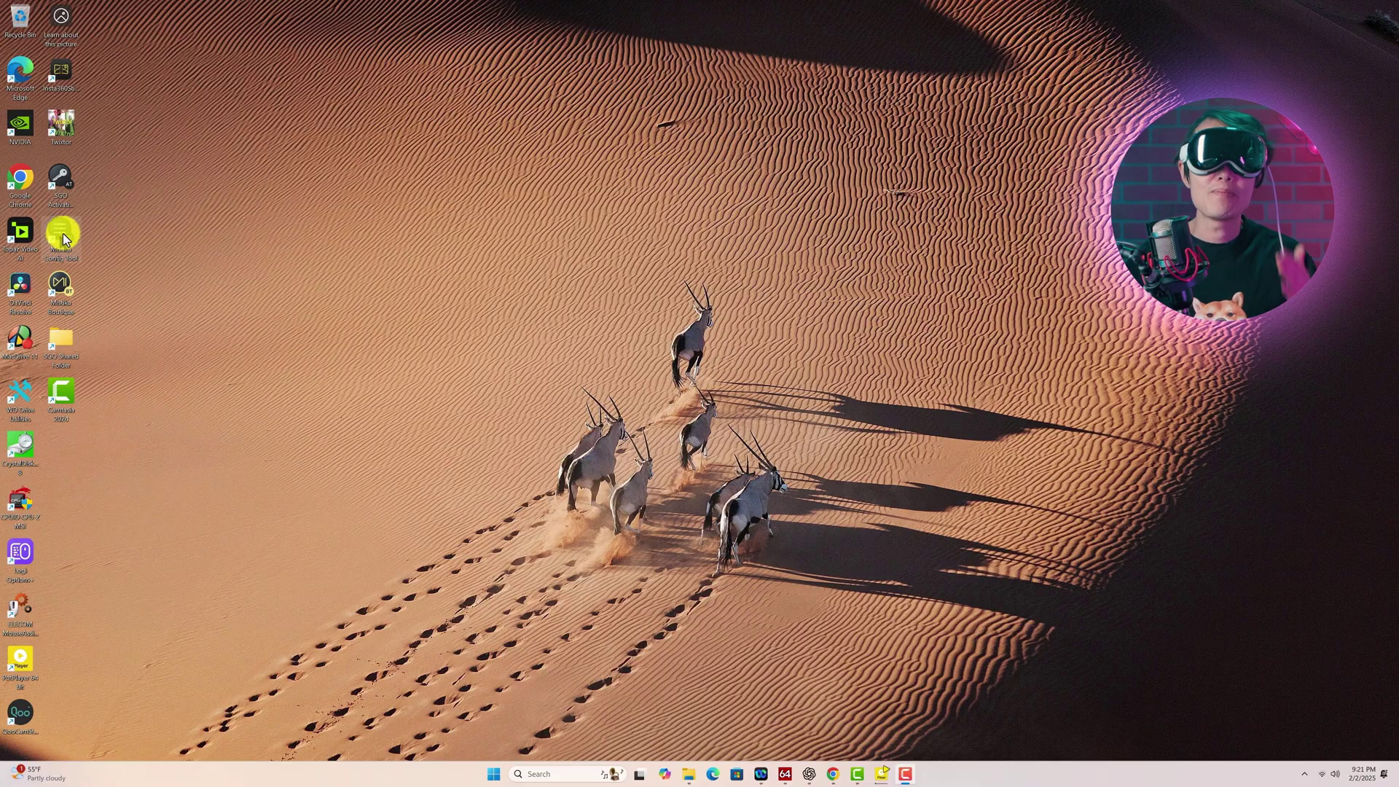
Load the AppleVisionPro preset from mConfig's Preset Manager
double_click(62, 232)
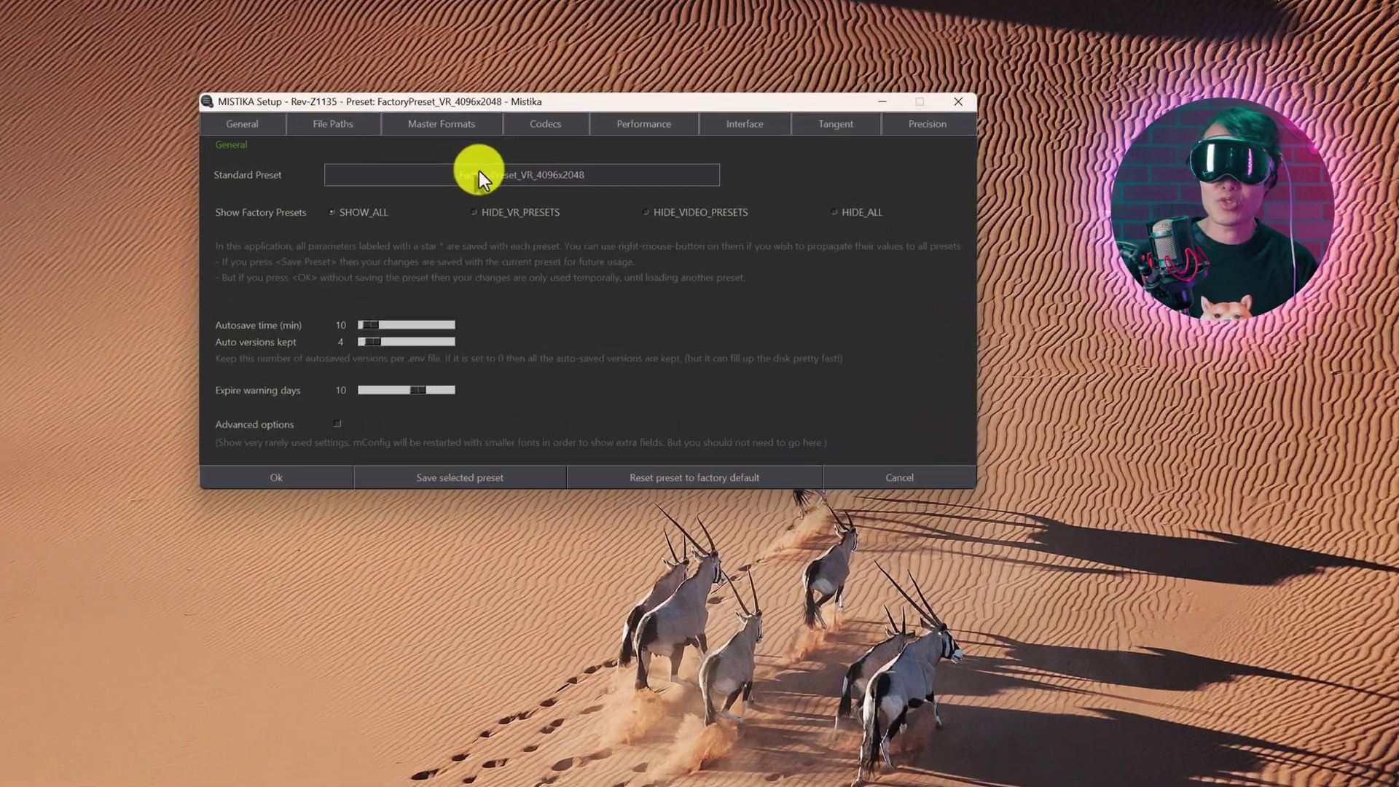
click(460, 164)
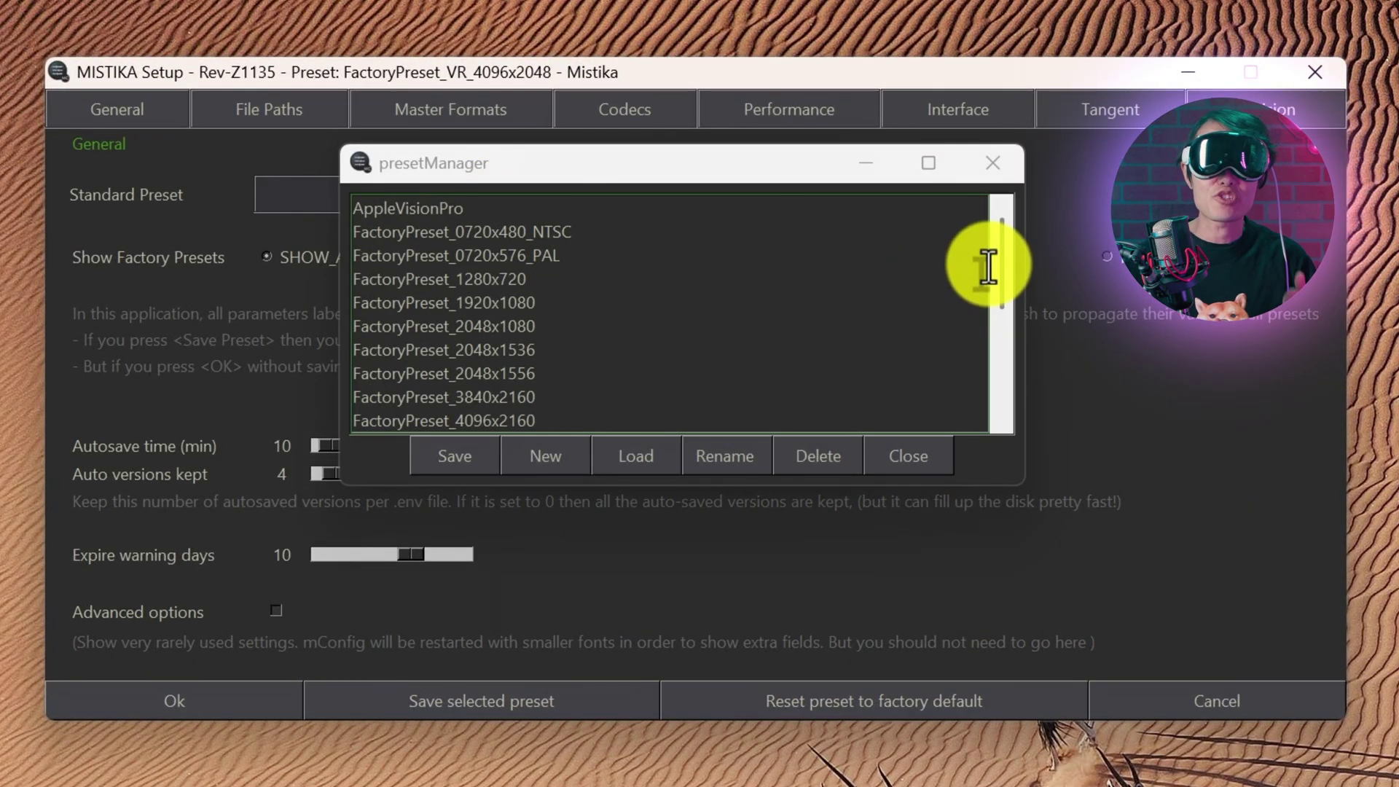
drag(999, 265, 996, 413)
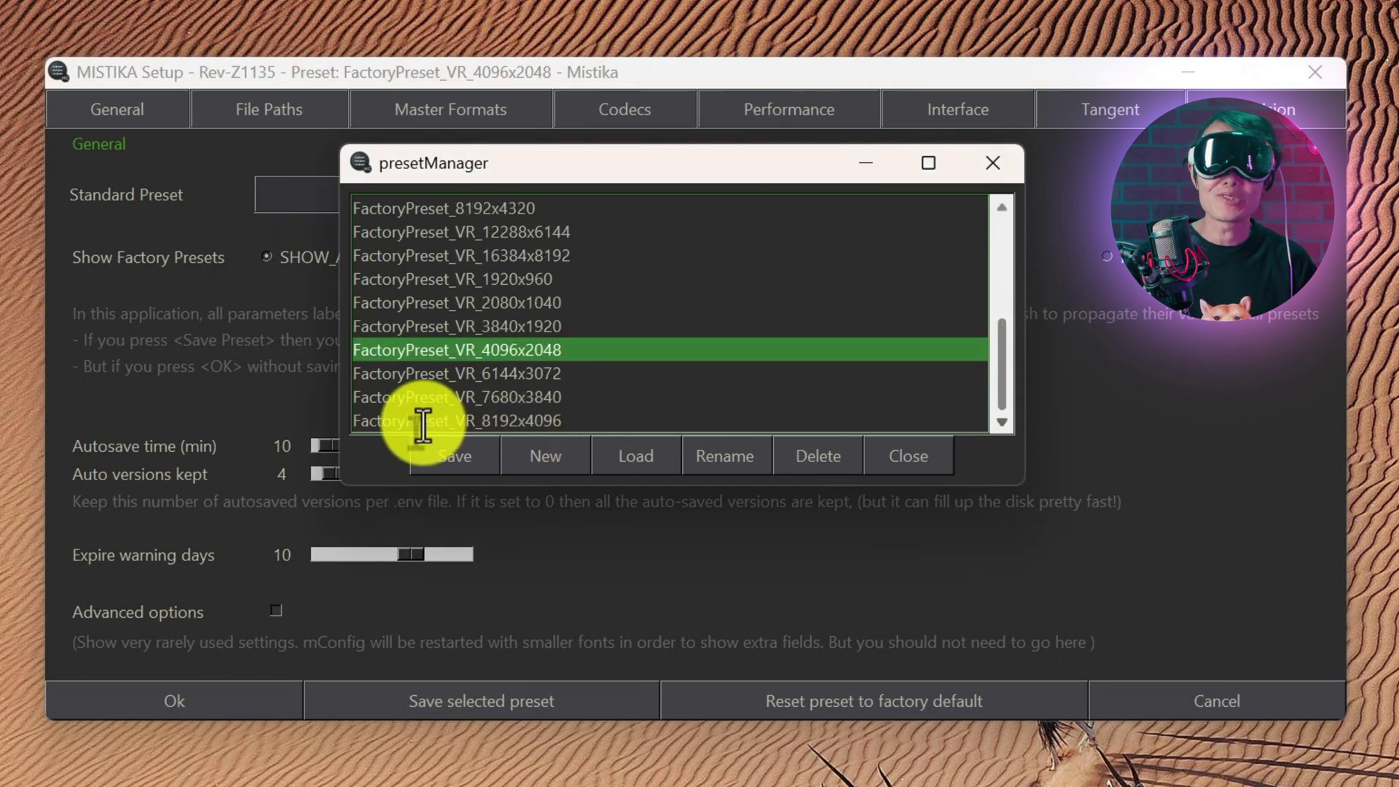
click(427, 422)
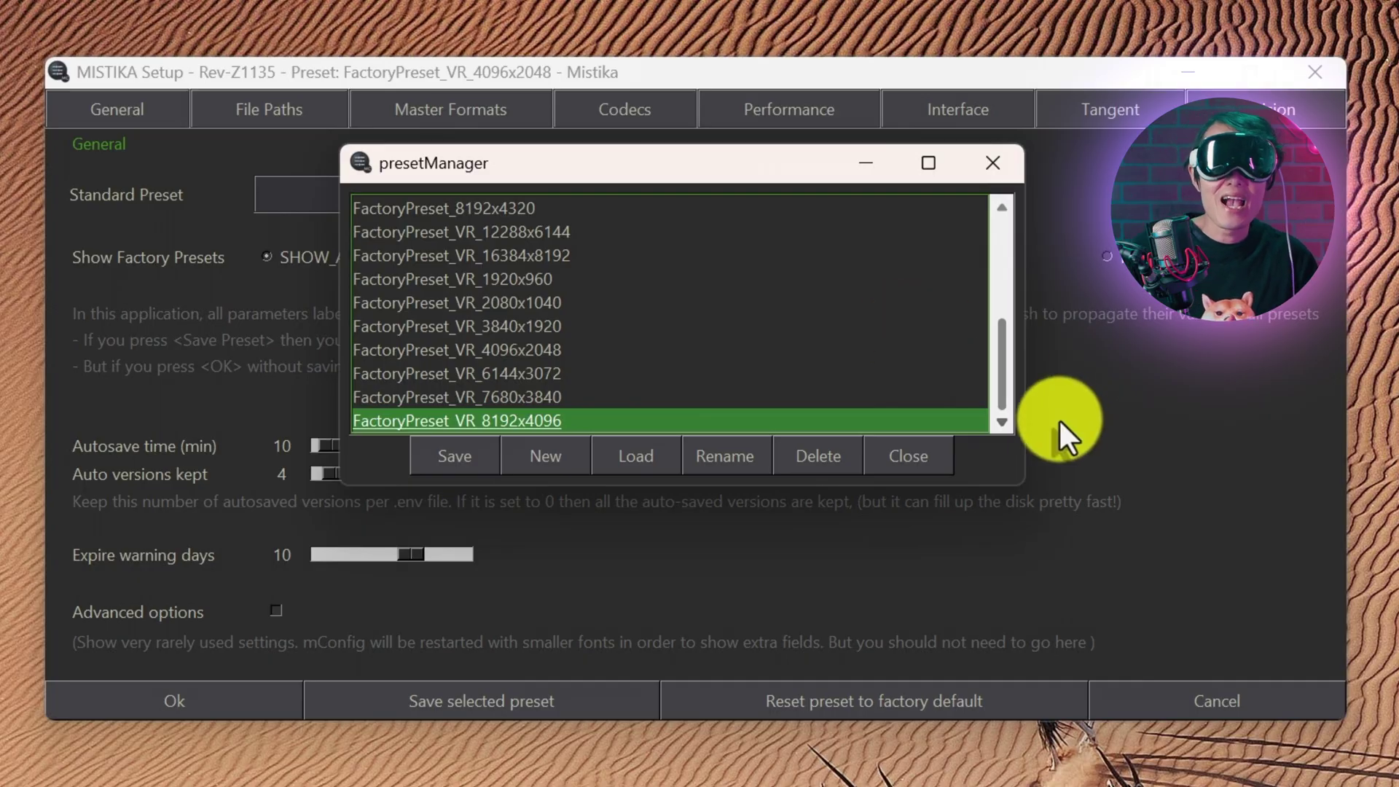
drag(1003, 388, 990, 172)
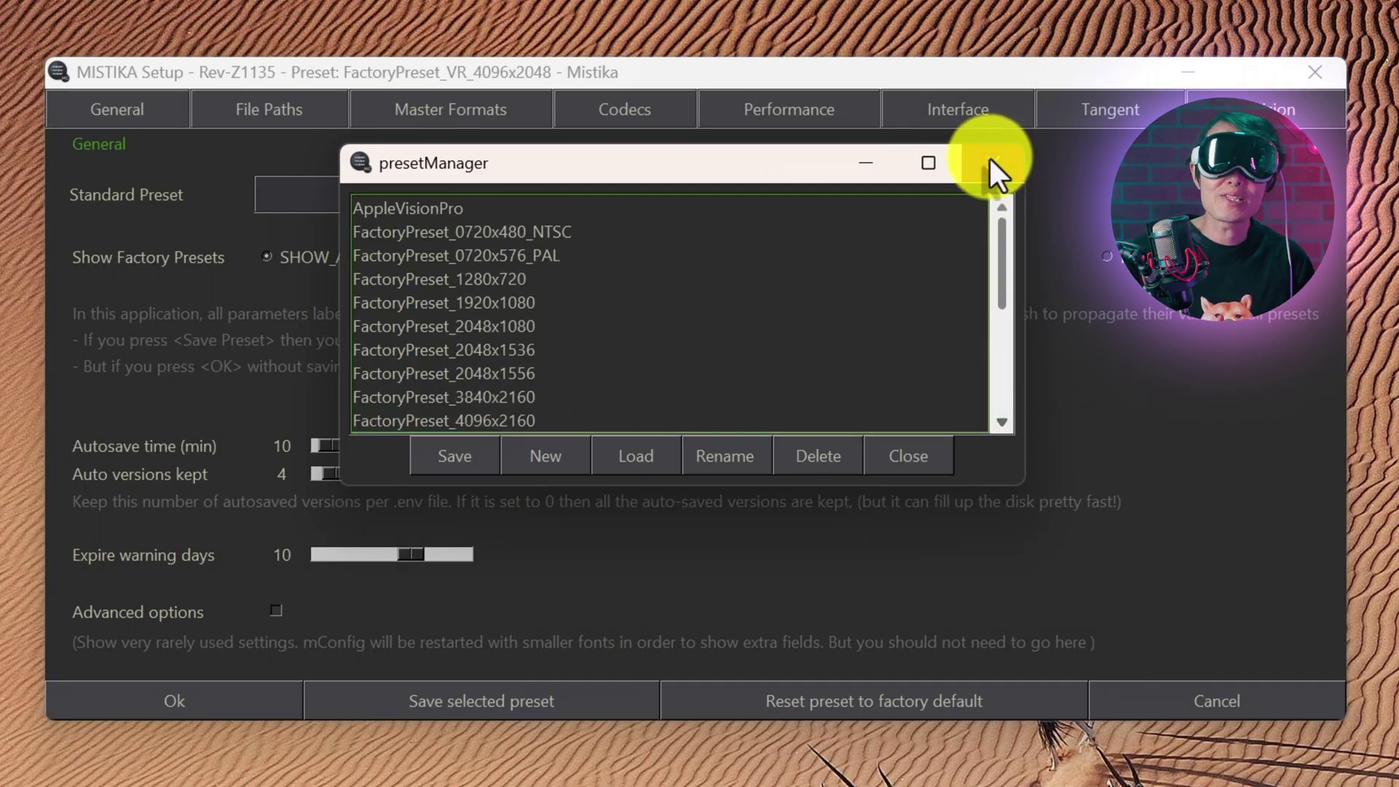
click(360, 208)
click(627, 455)
text(15)
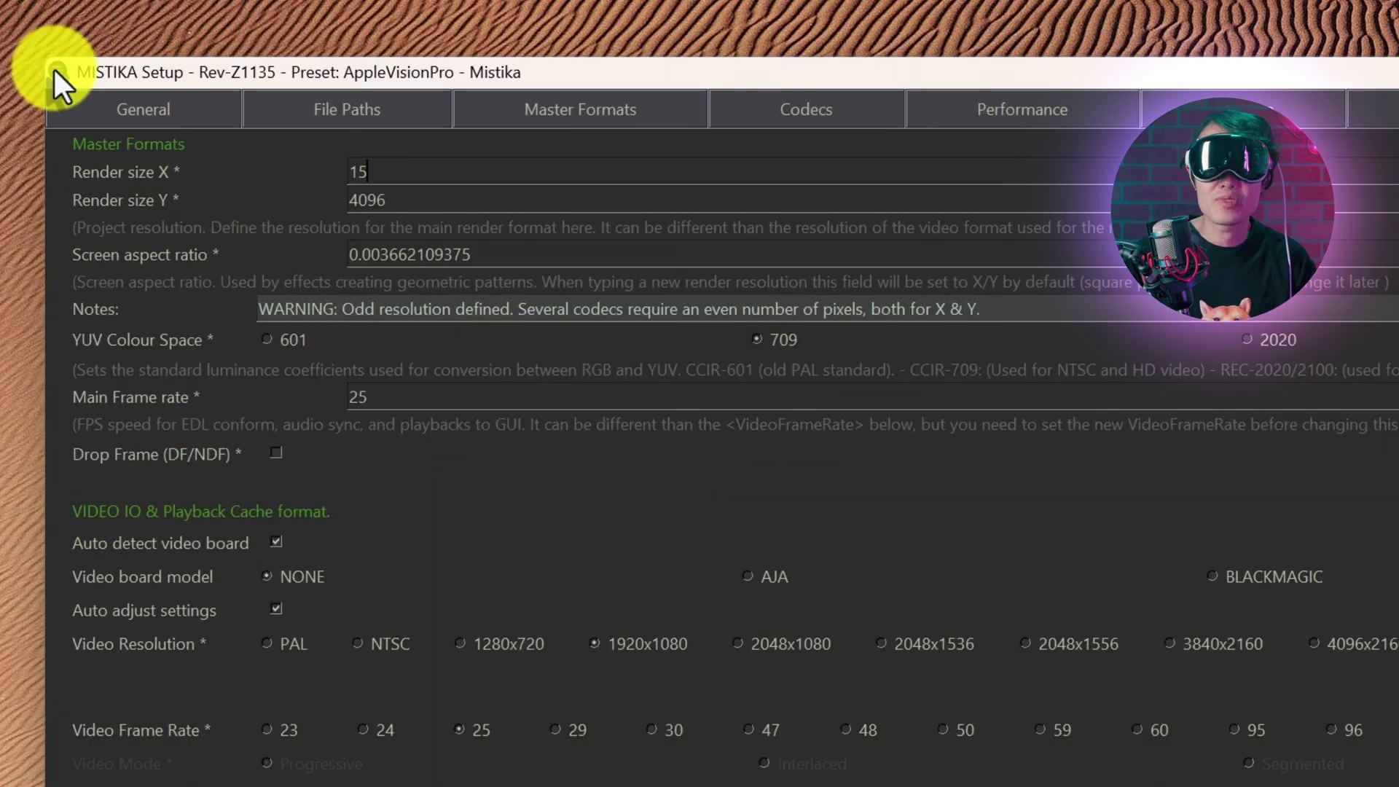
text(360)
Set render size to 15360×7680 and main frame rate to 90 fps, then close setup
key(Tab)
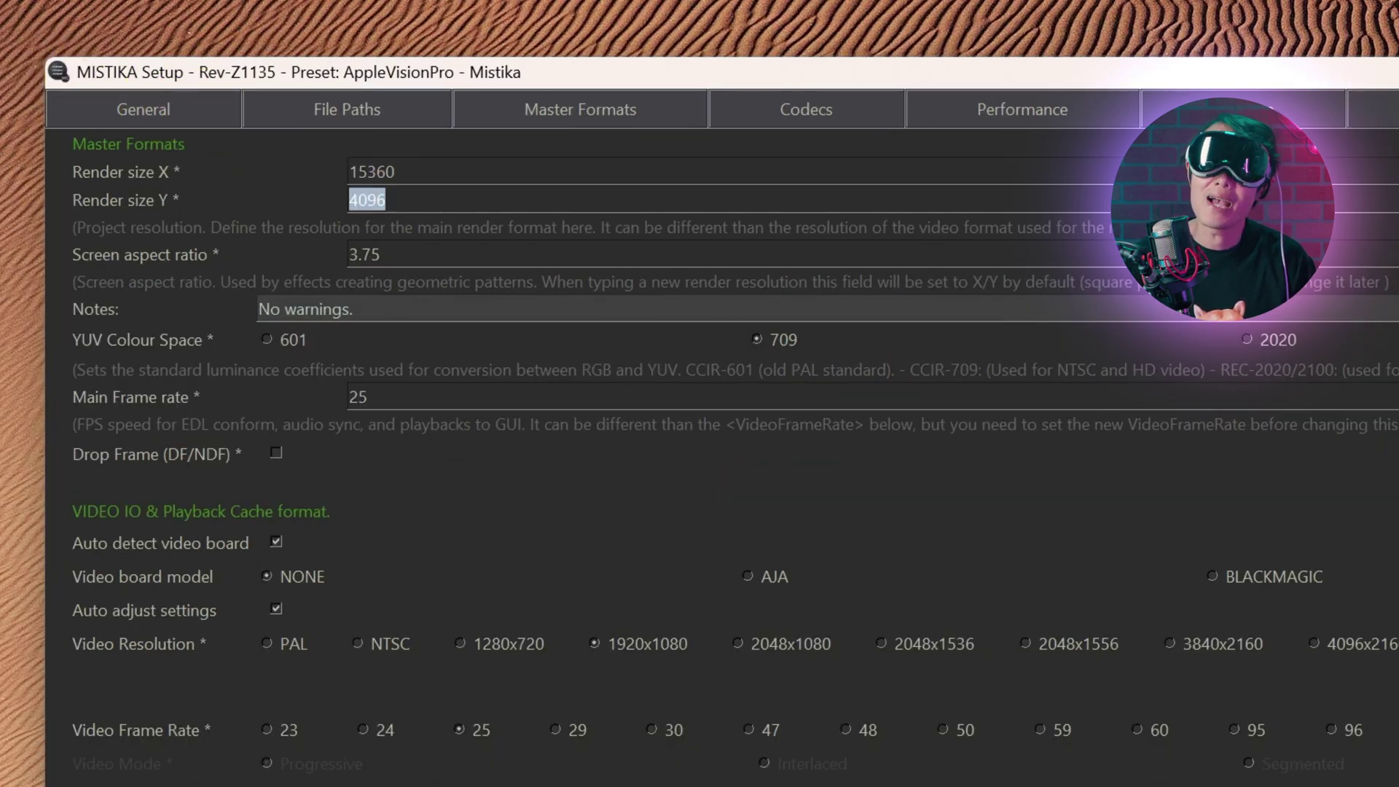
text(70)
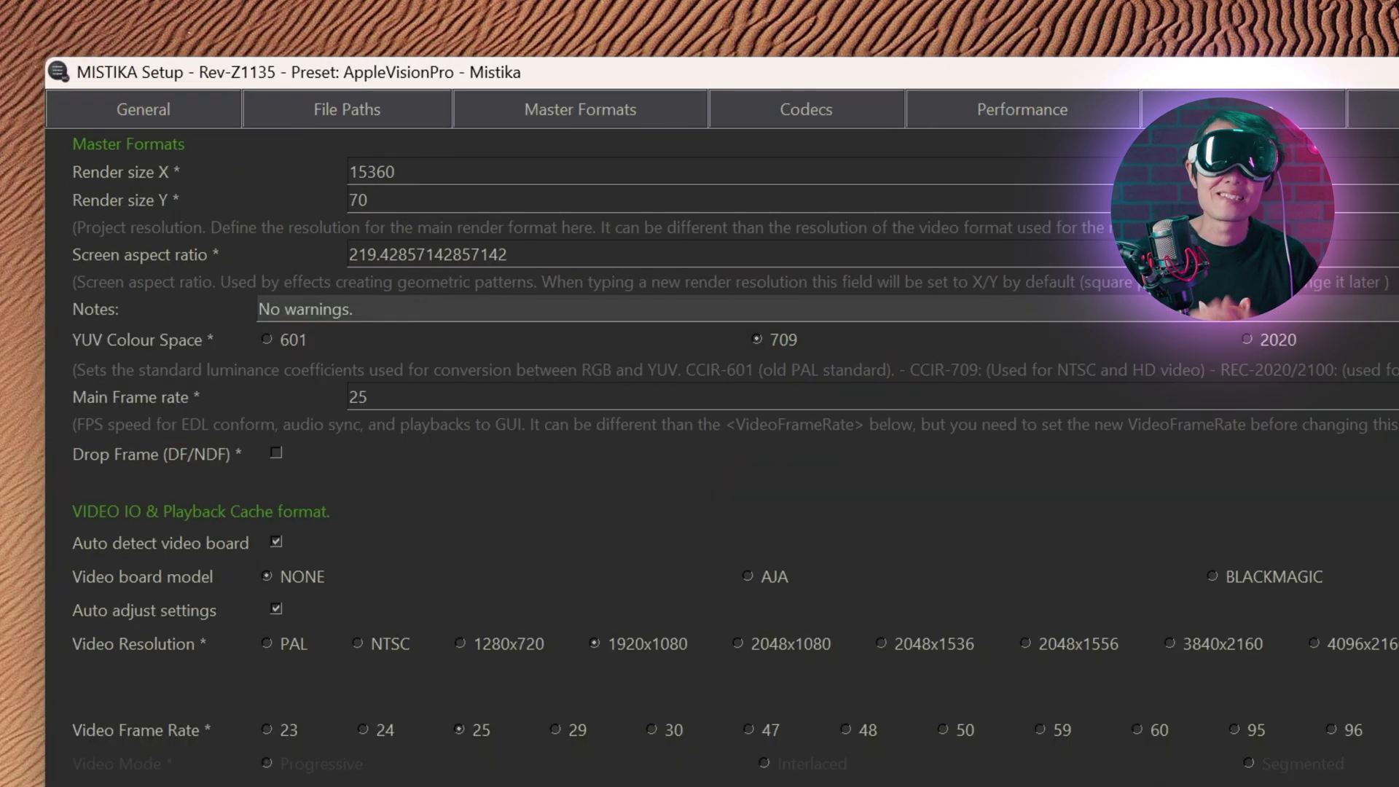
key(BackSpace)
text(680)
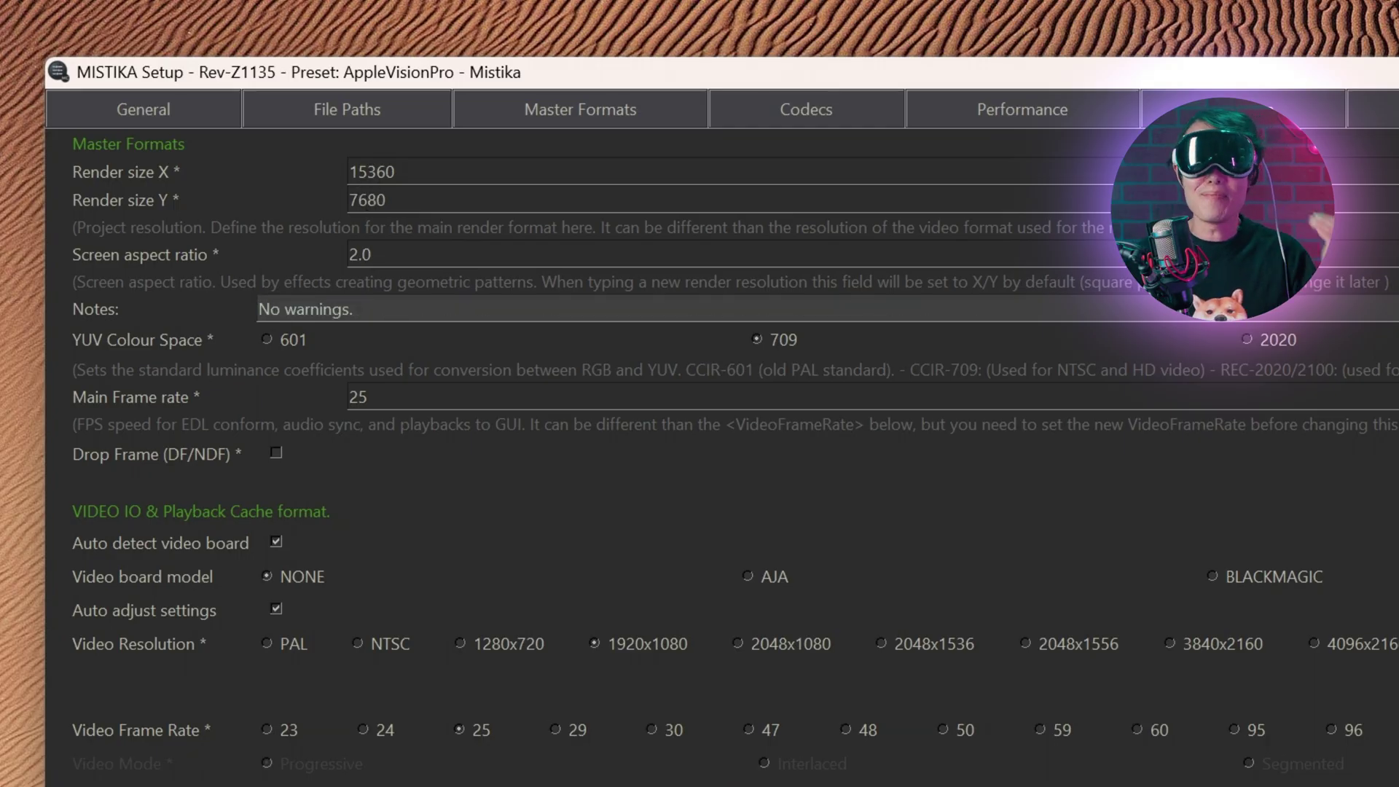
double_click(371, 396)
text(9)
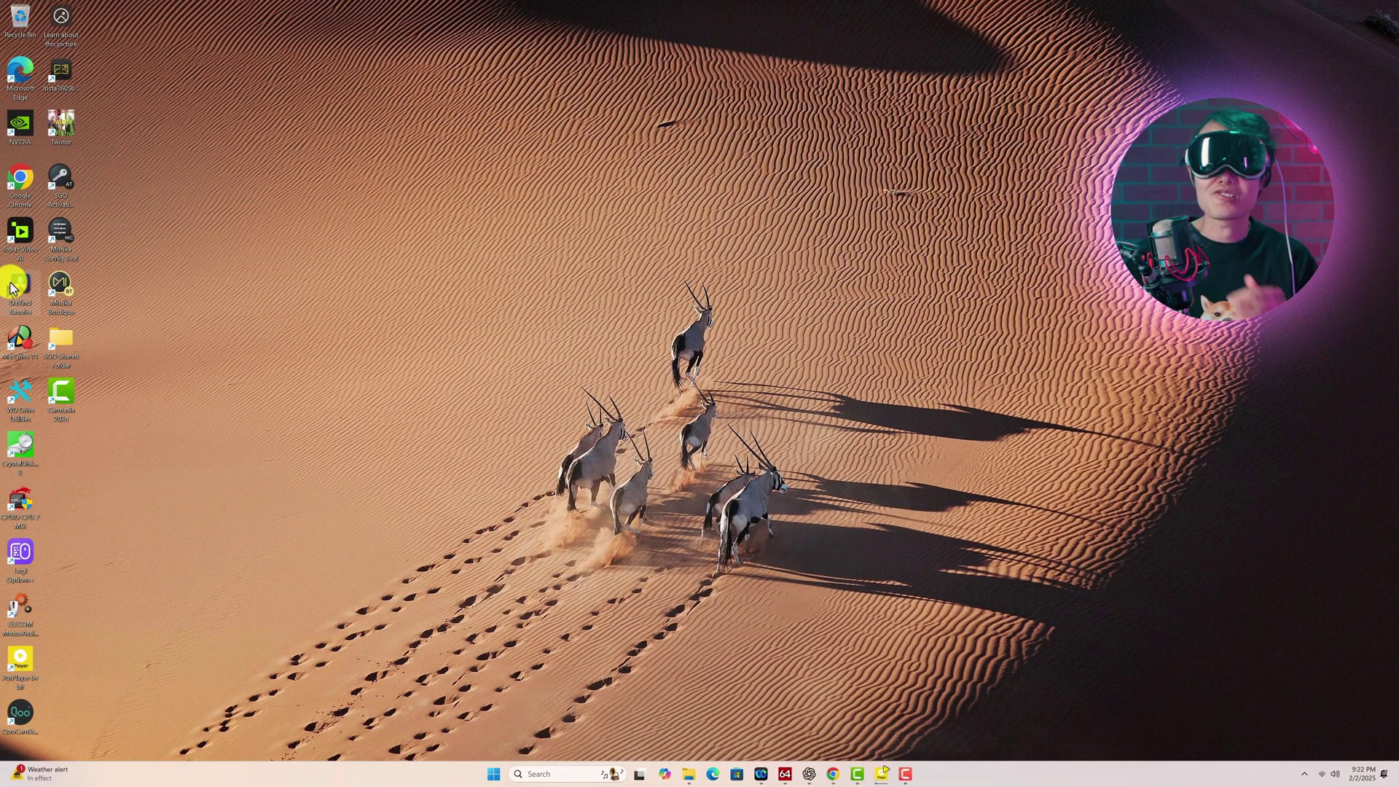
click(57, 286)
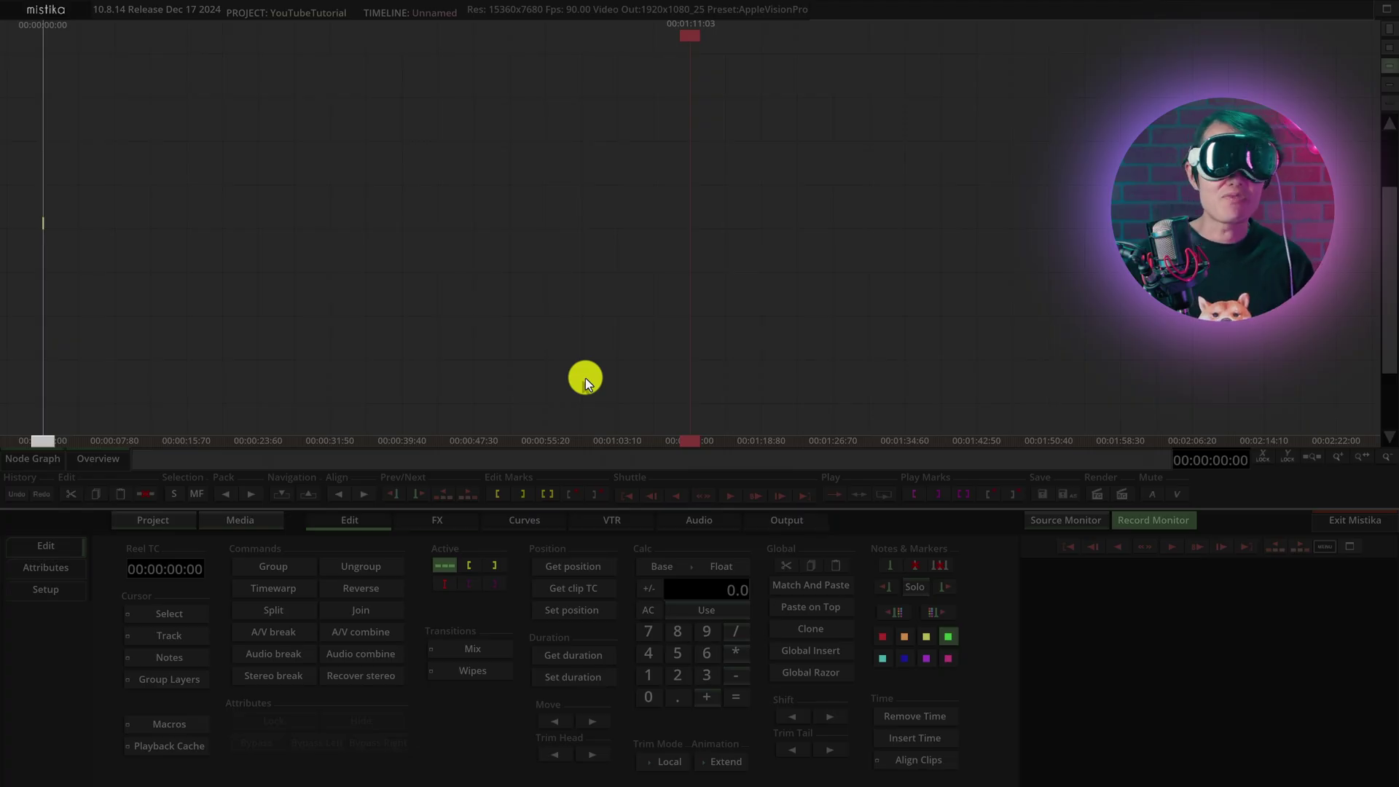
Create a new project named NewProject with the current settings
click(156, 519)
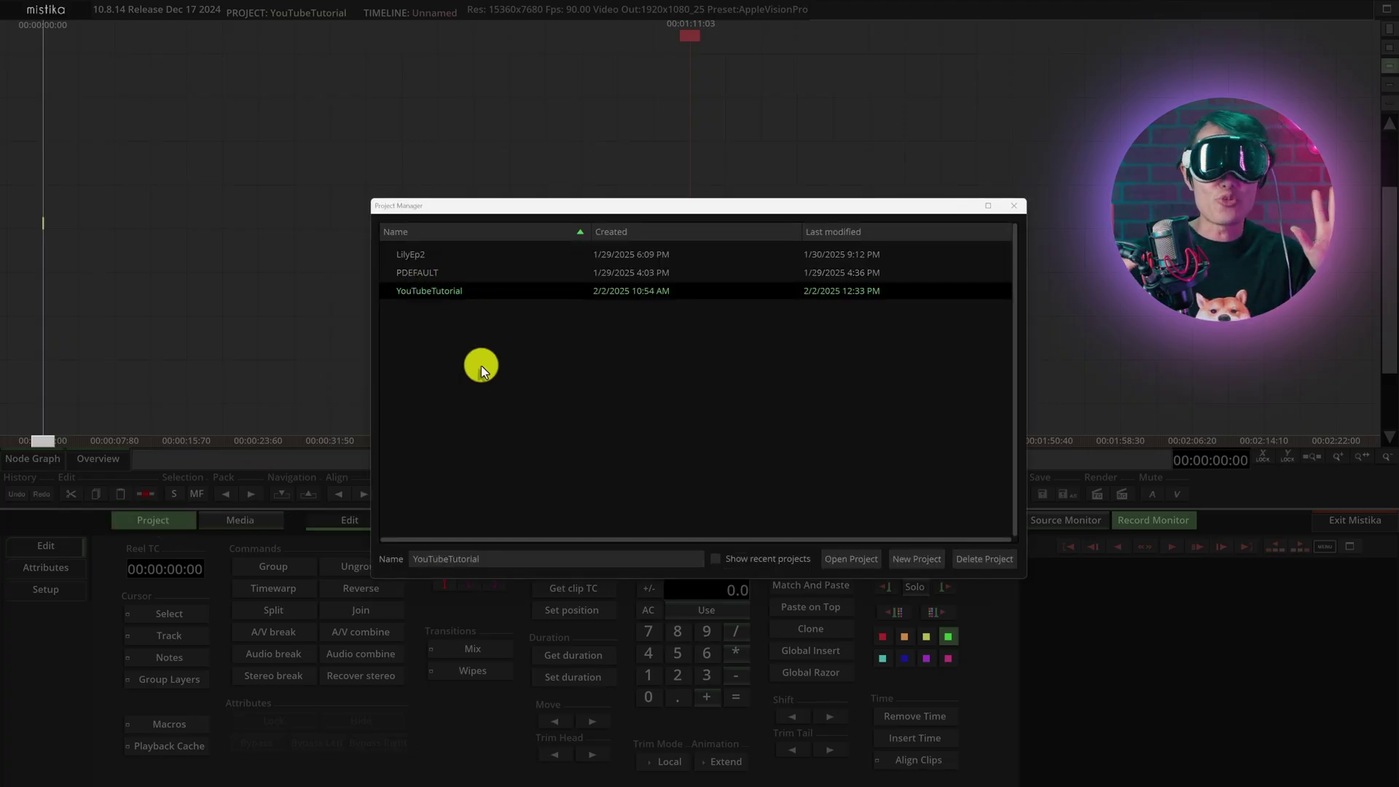
click(906, 560)
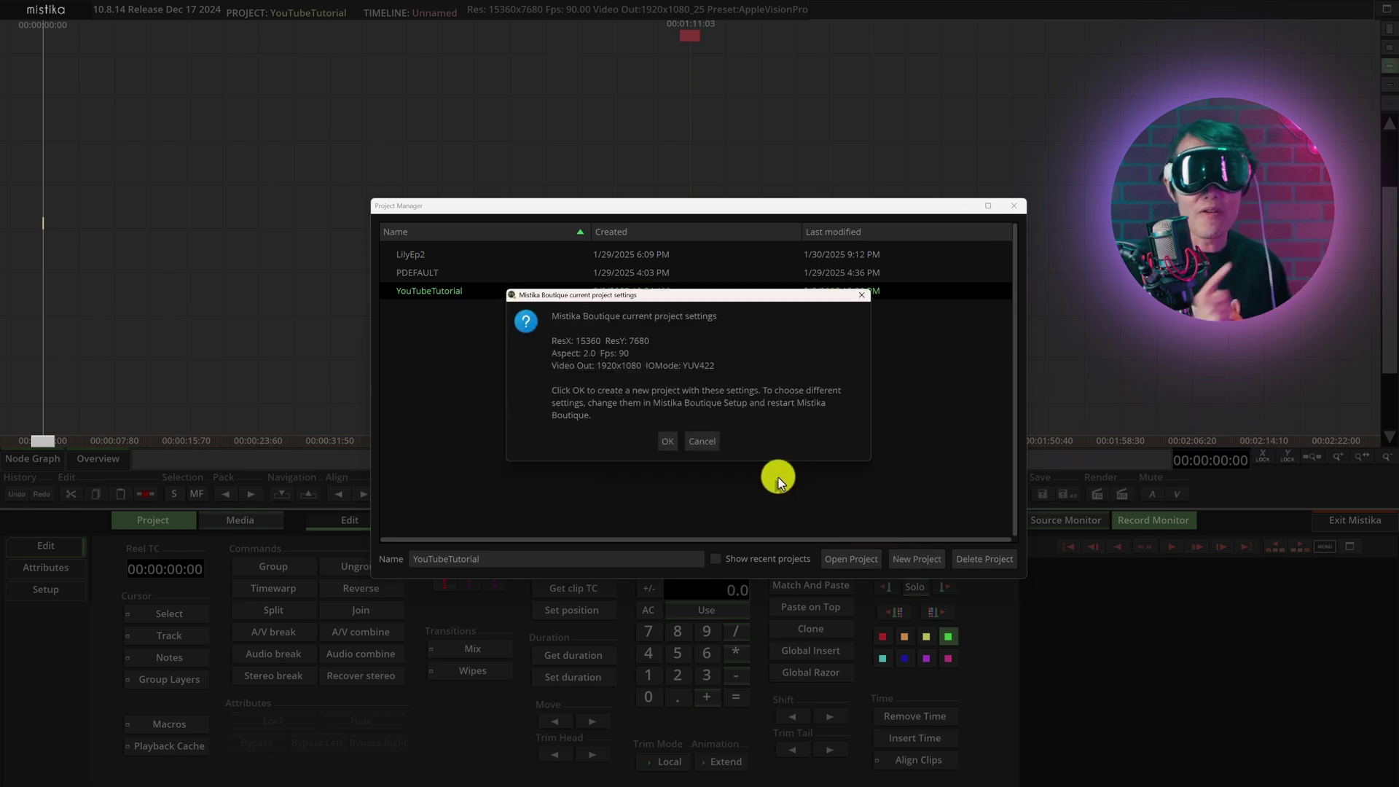
click(668, 441)
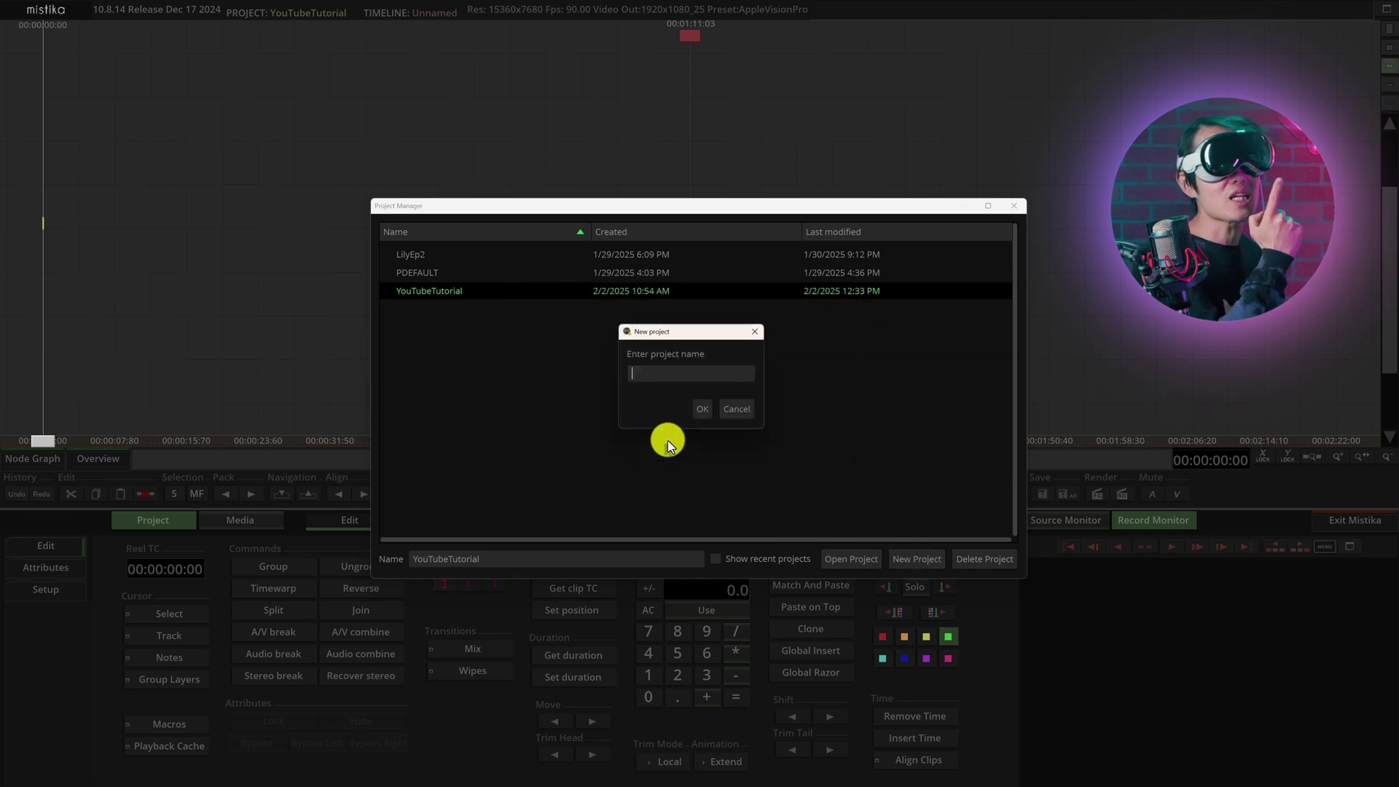
text(NewProject)
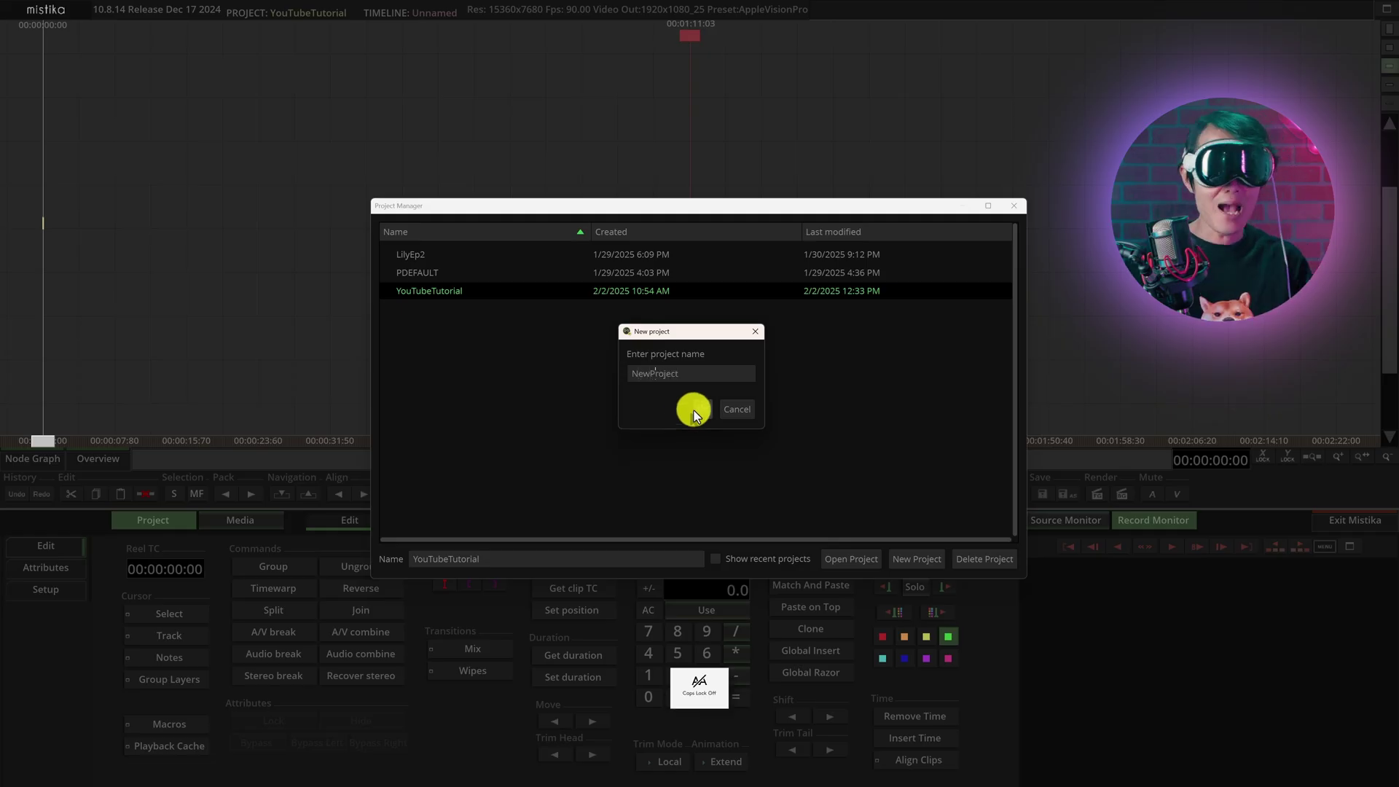
click(694, 410)
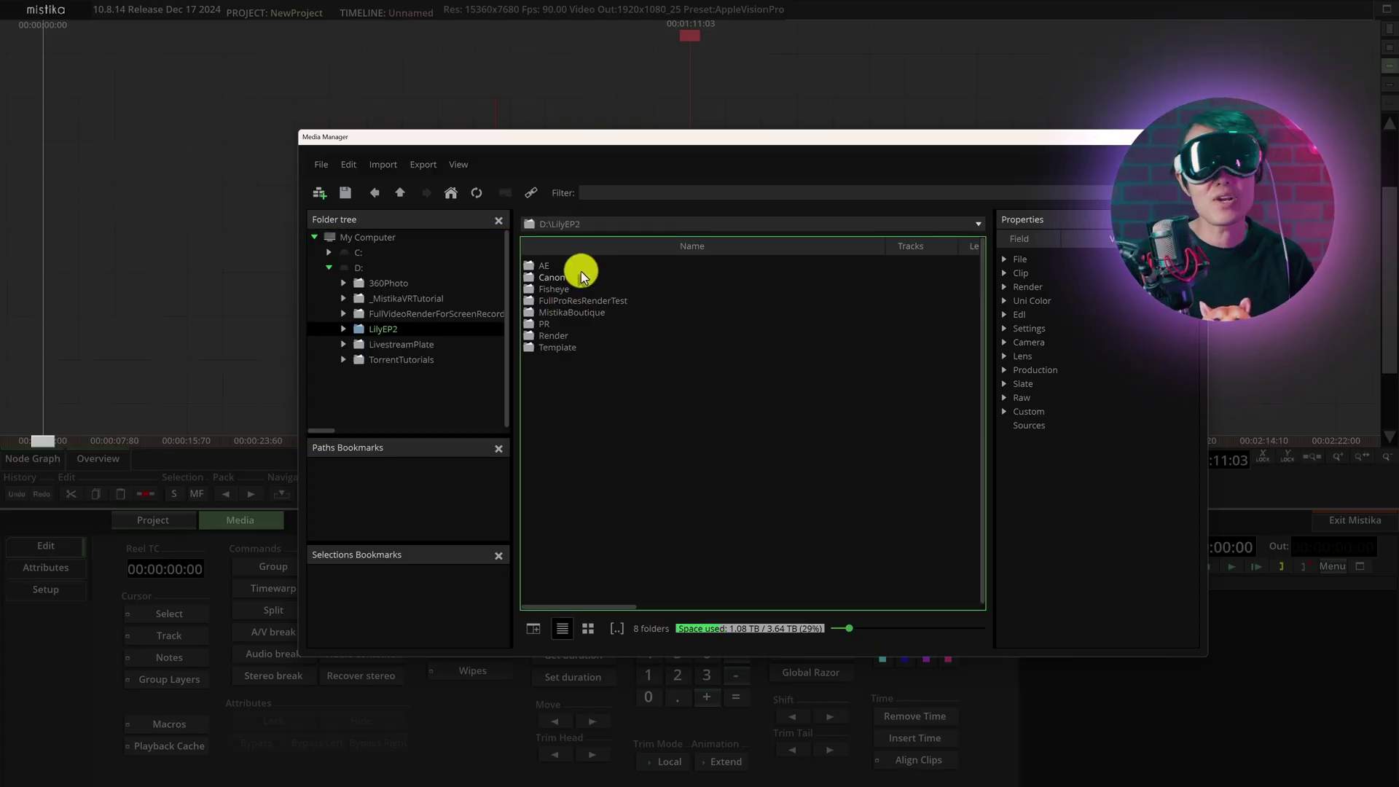
Link MVI_0005 from the Canon folder as a clip onto the timeline
double_click(558, 277)
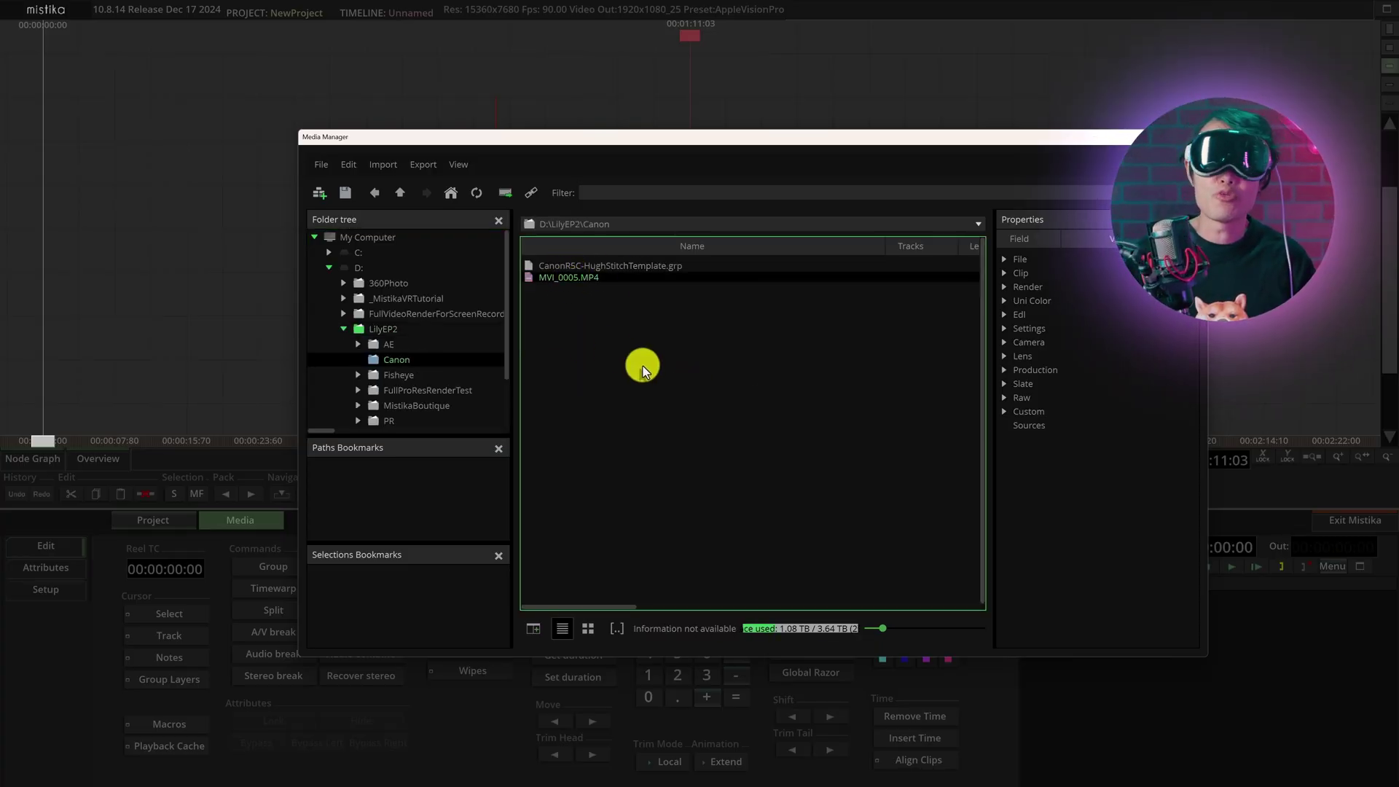
click(533, 276)
double_click(546, 276)
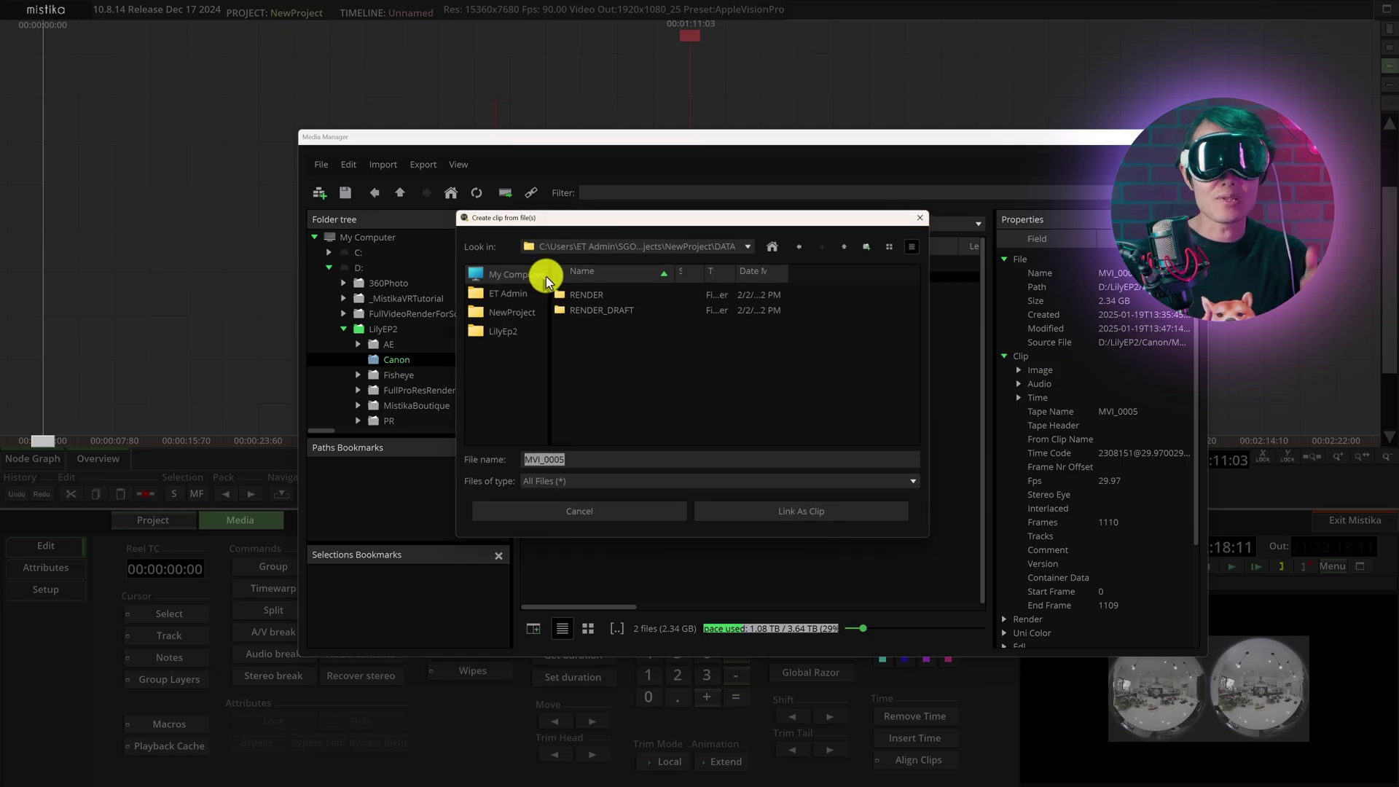
click(765, 513)
click(1134, 136)
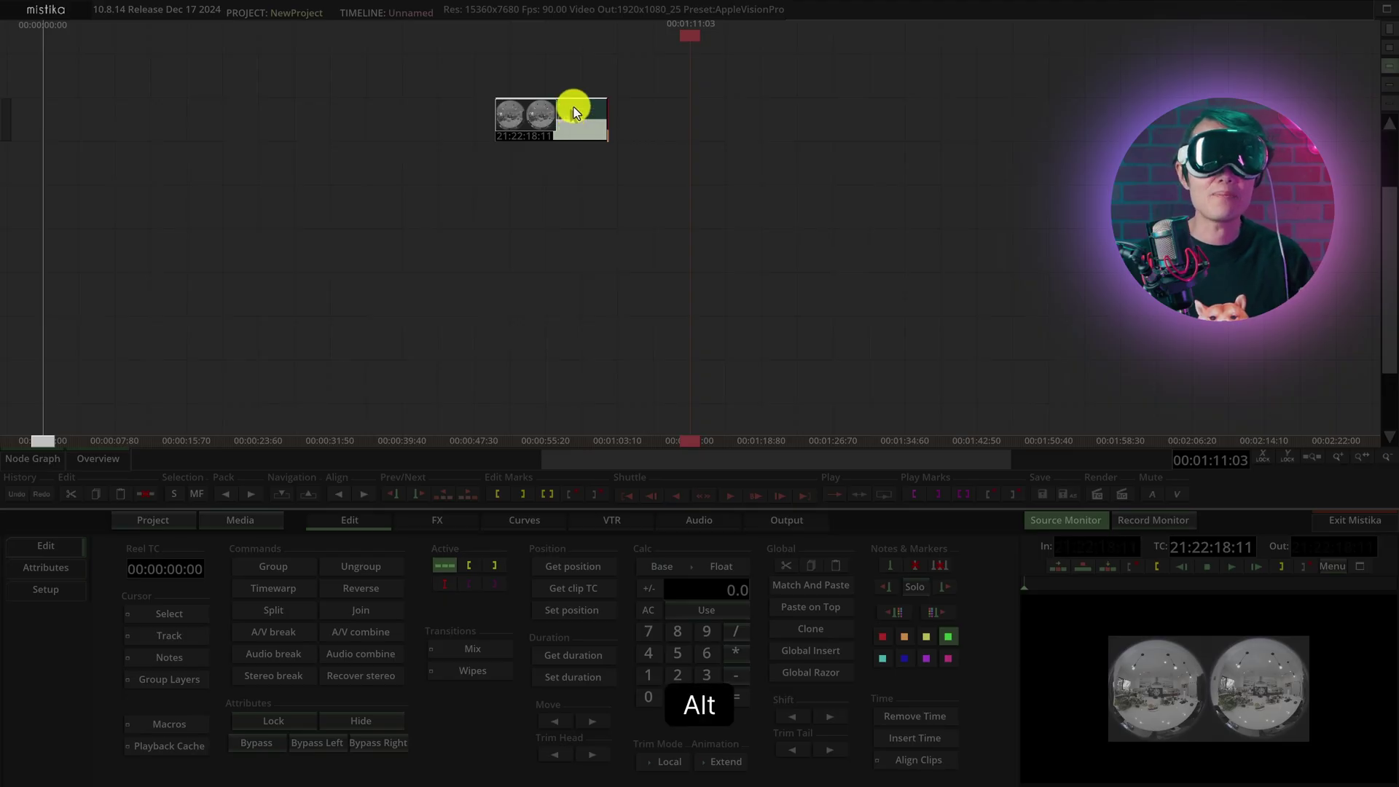
Alt-drag a clone of MVI_0005 onto the track below and select both clips
mouse_move(574, 120)
mouse_down()
mouse_move(569, 181)
mouse_move(570, 153)
mouse_up()
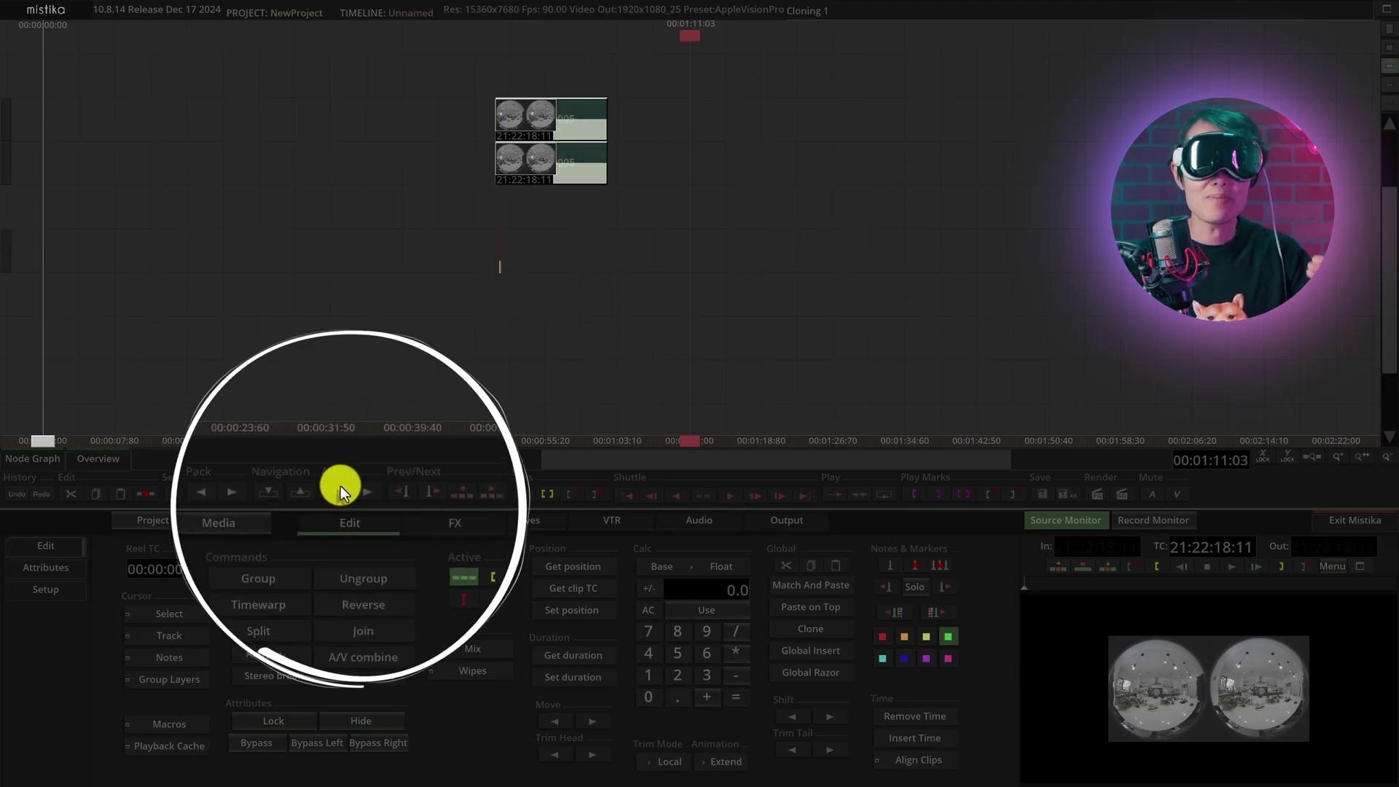
click(581, 135)
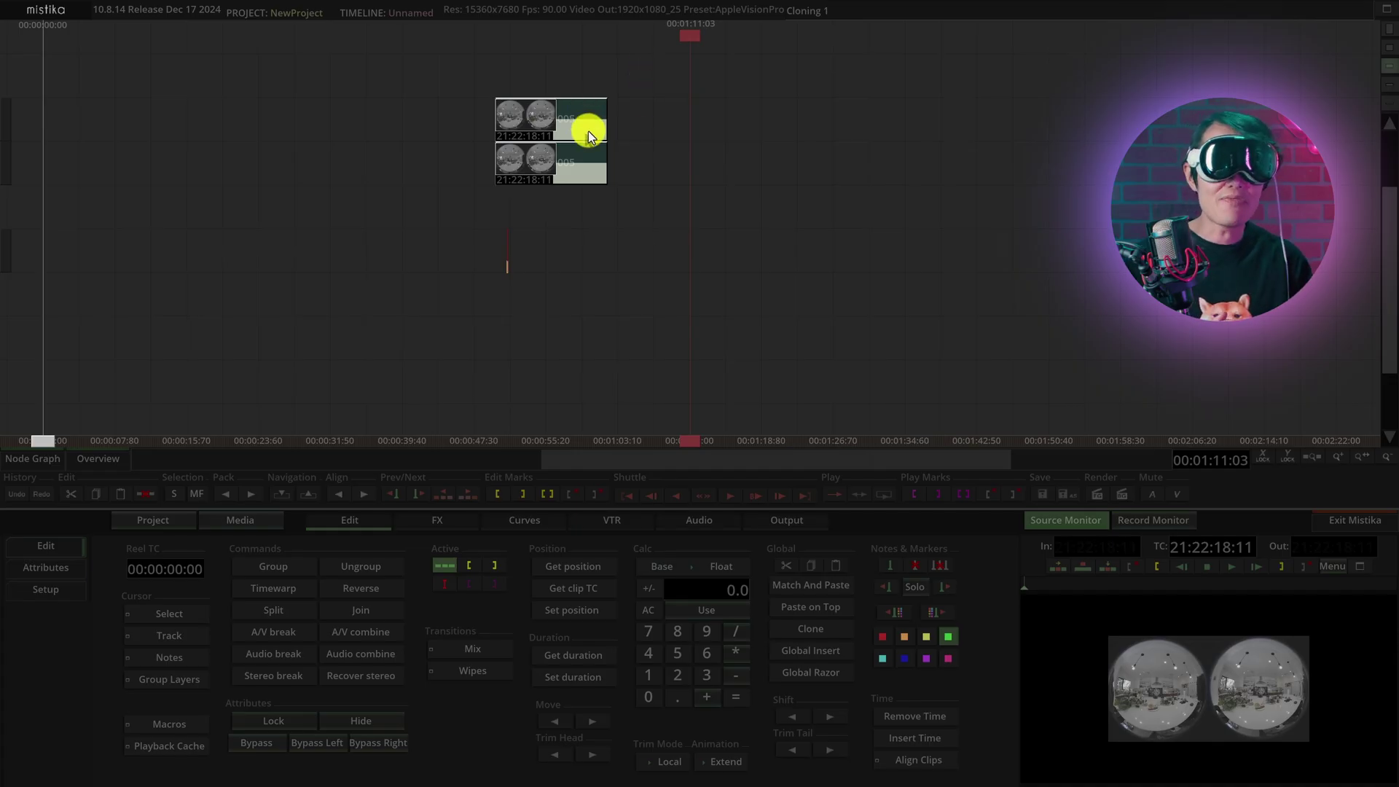
scroll(588, 131, down, 2)
scroll(589, 132, up, 2)
scroll(588, 131, up, 3)
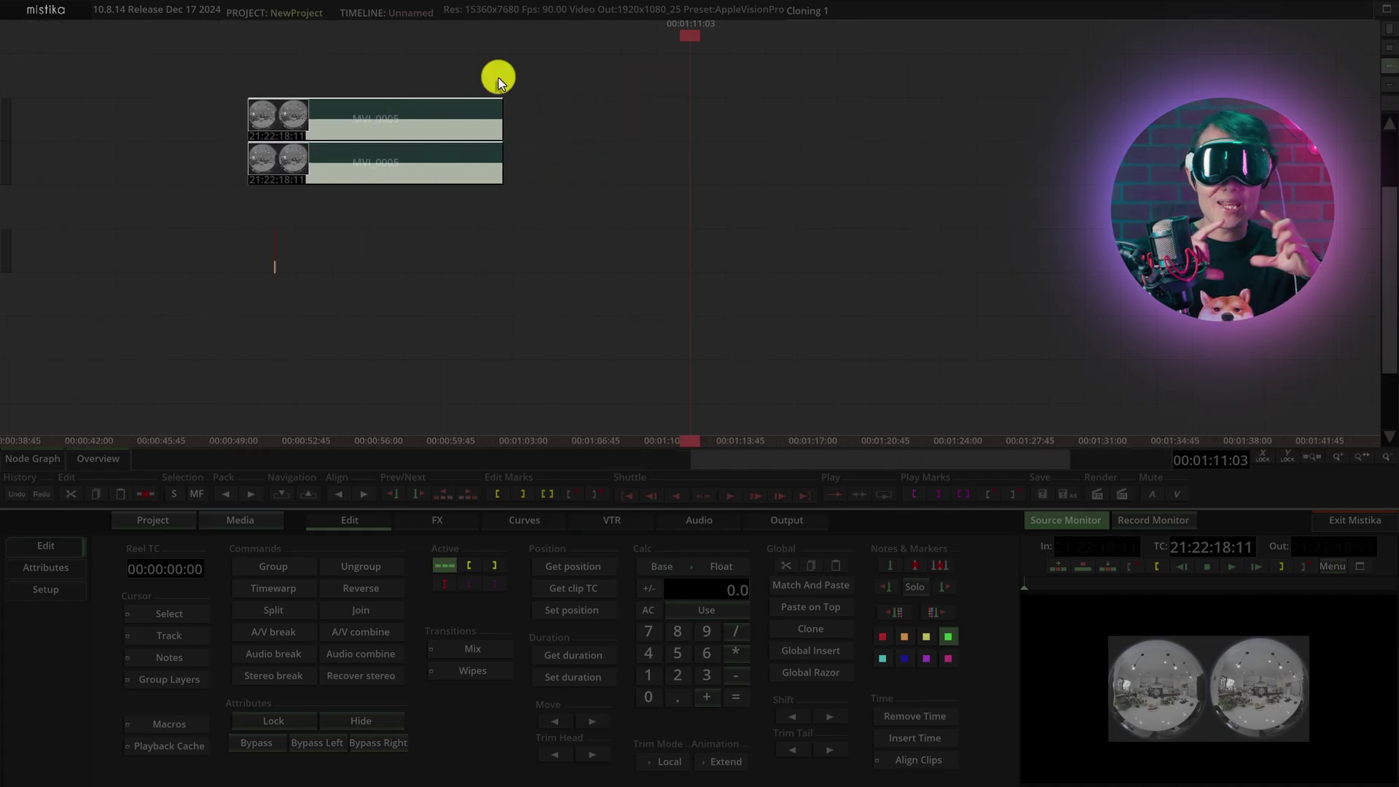
drag(504, 71, 690, 190)
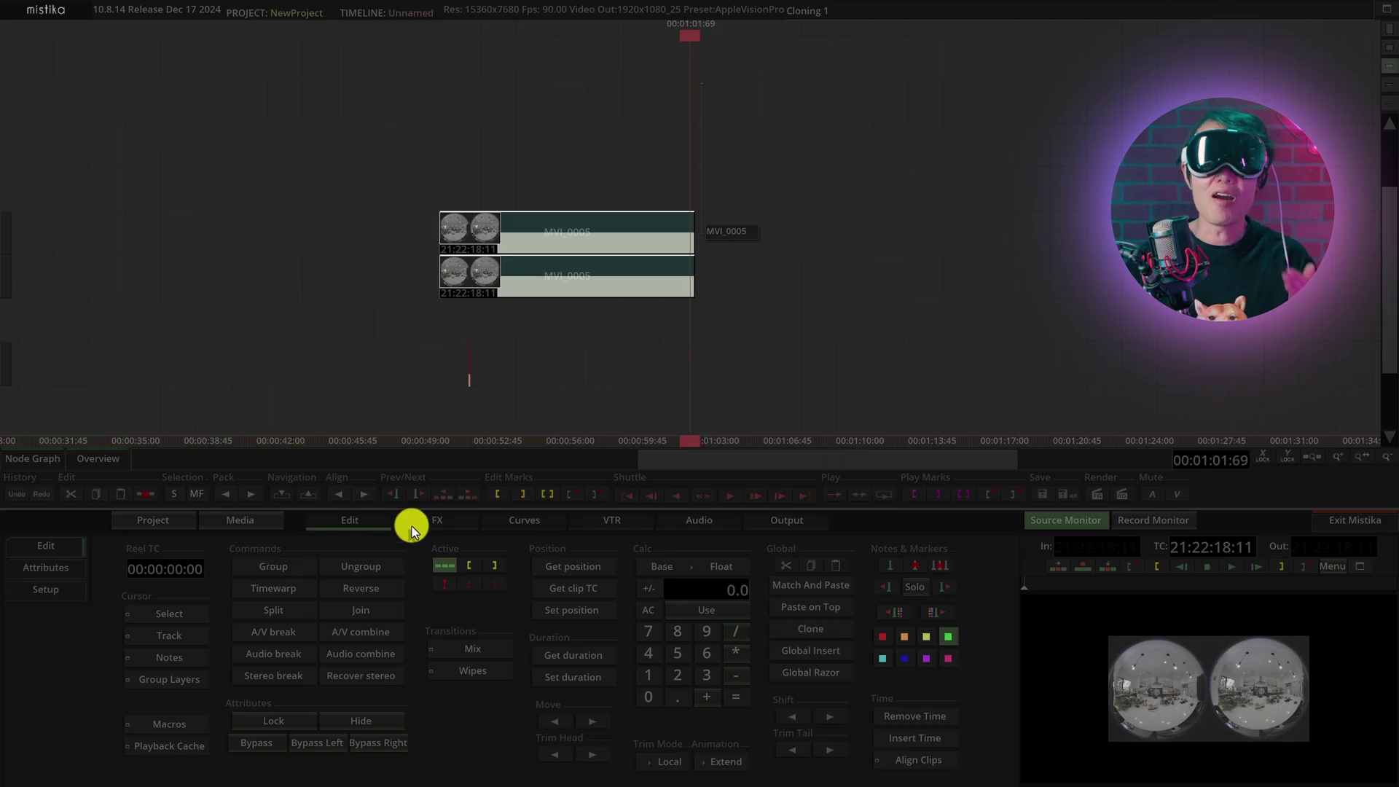
click(431, 516)
Add VR Stitch over both MVI_0005 clips, edit it, and add a second camera
click(176, 581)
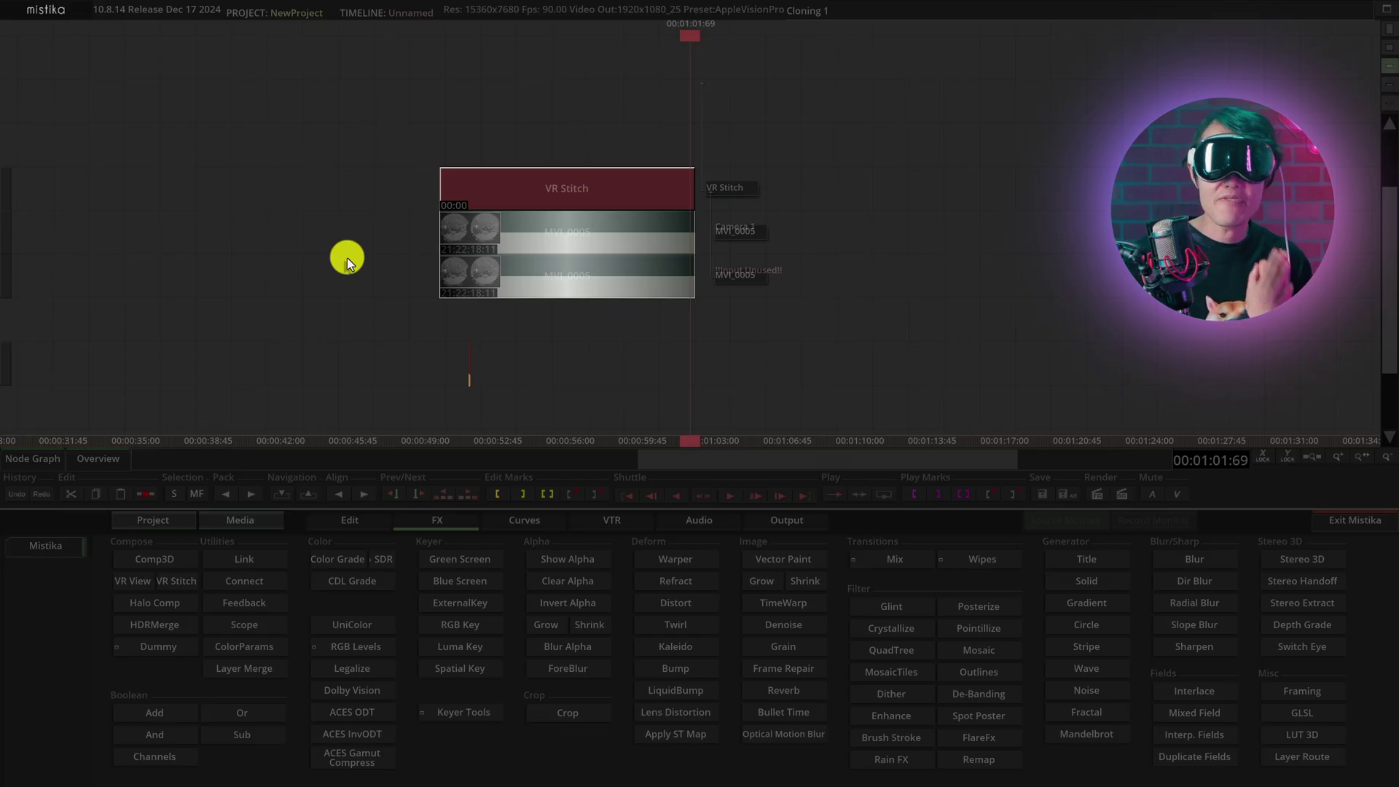
double_click(523, 207)
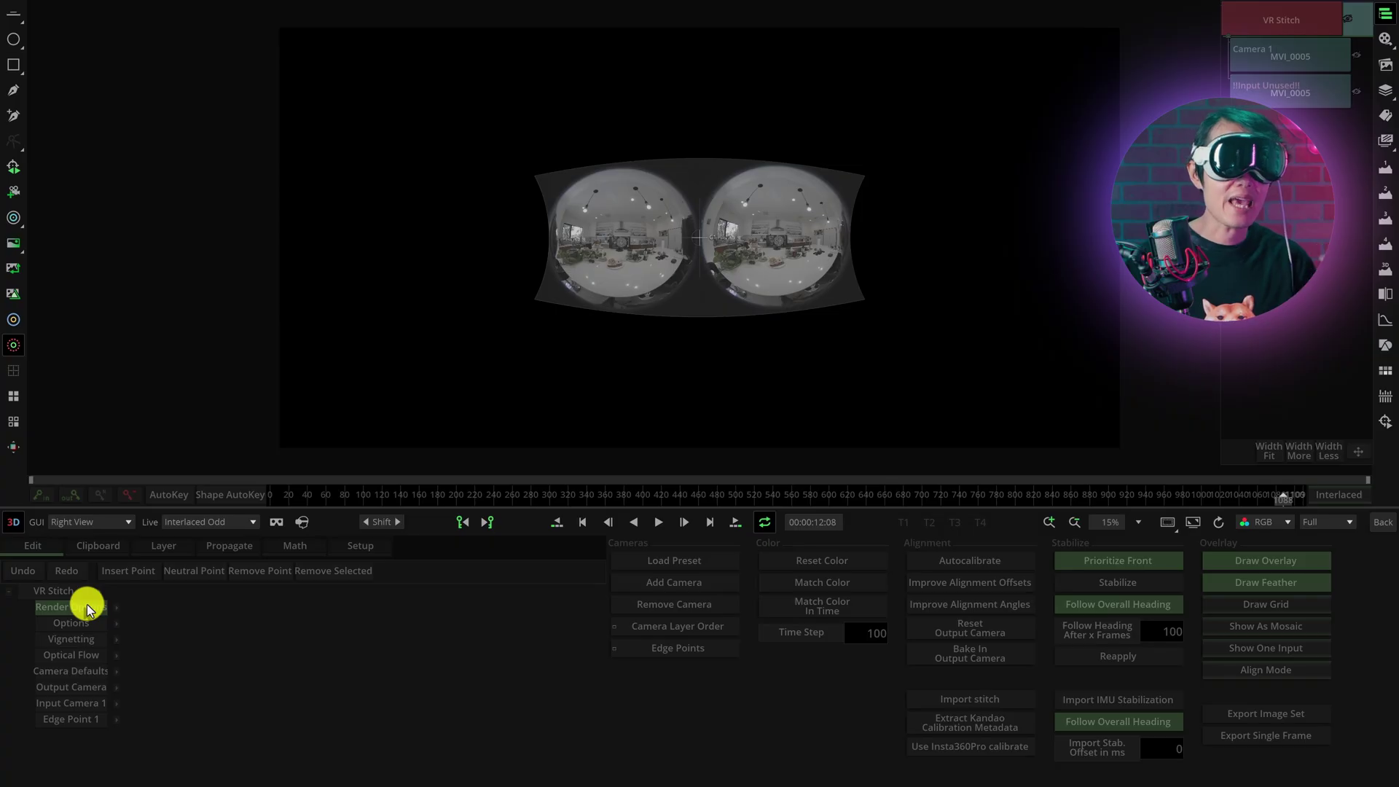
click(698, 579)
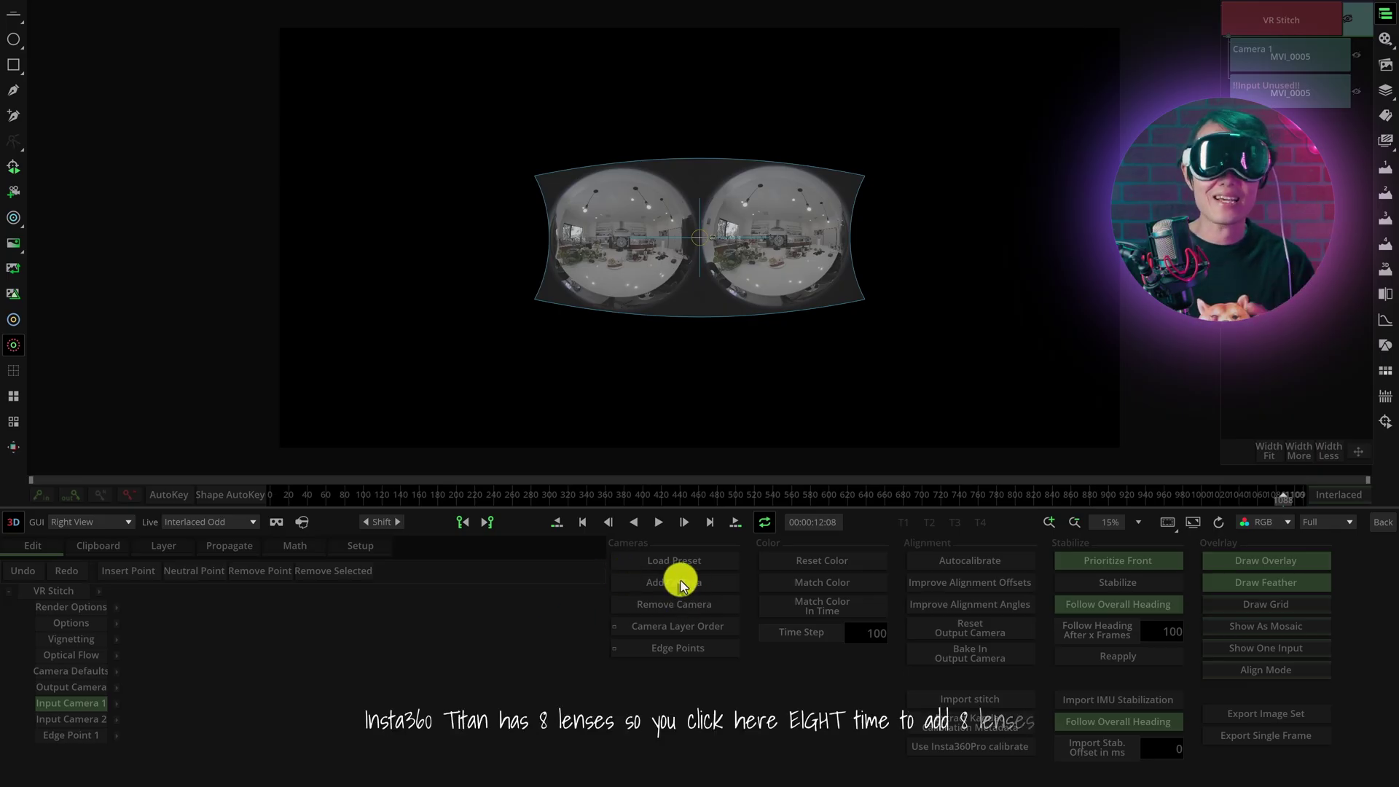
Load the CanonRFDualFisheye camera preset into the stitch
click(680, 560)
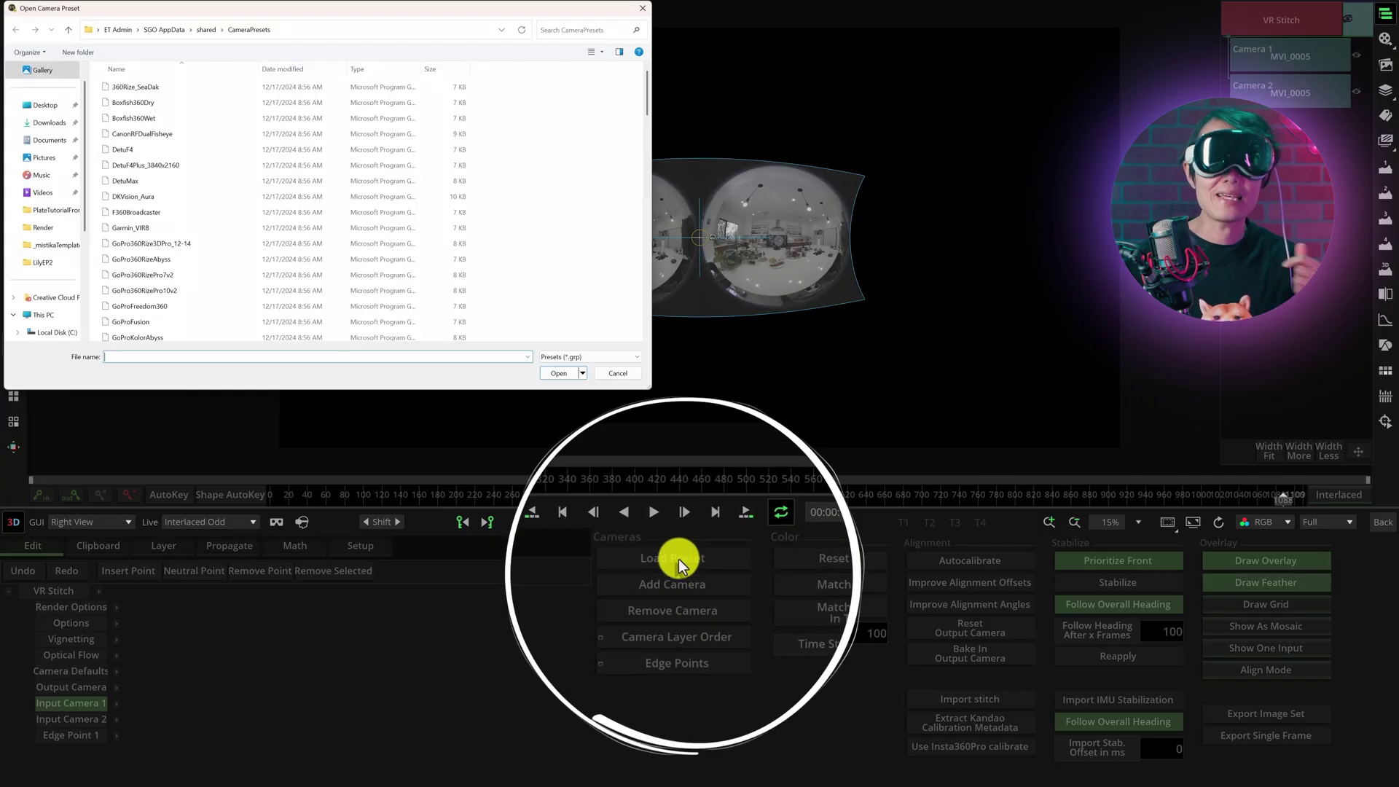
click(153, 135)
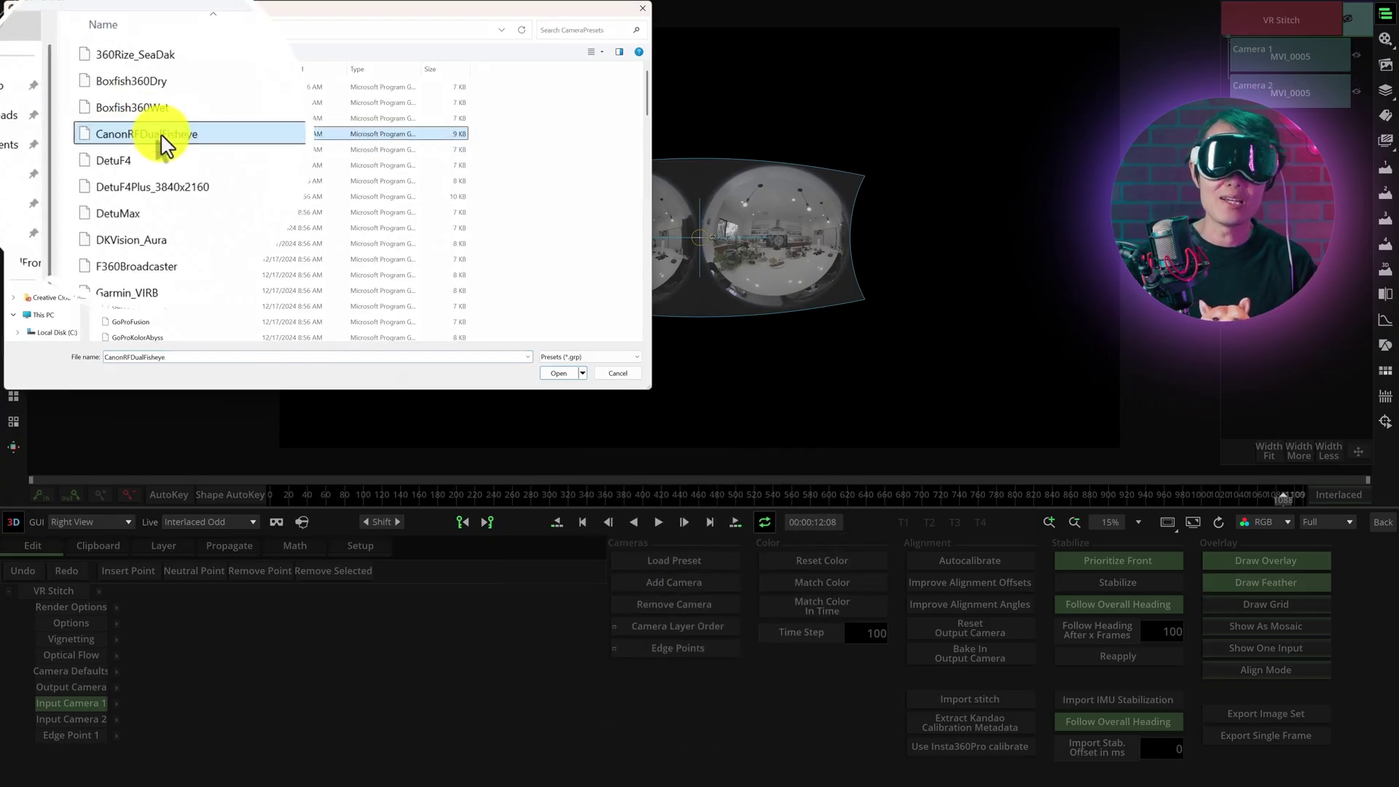
click(554, 373)
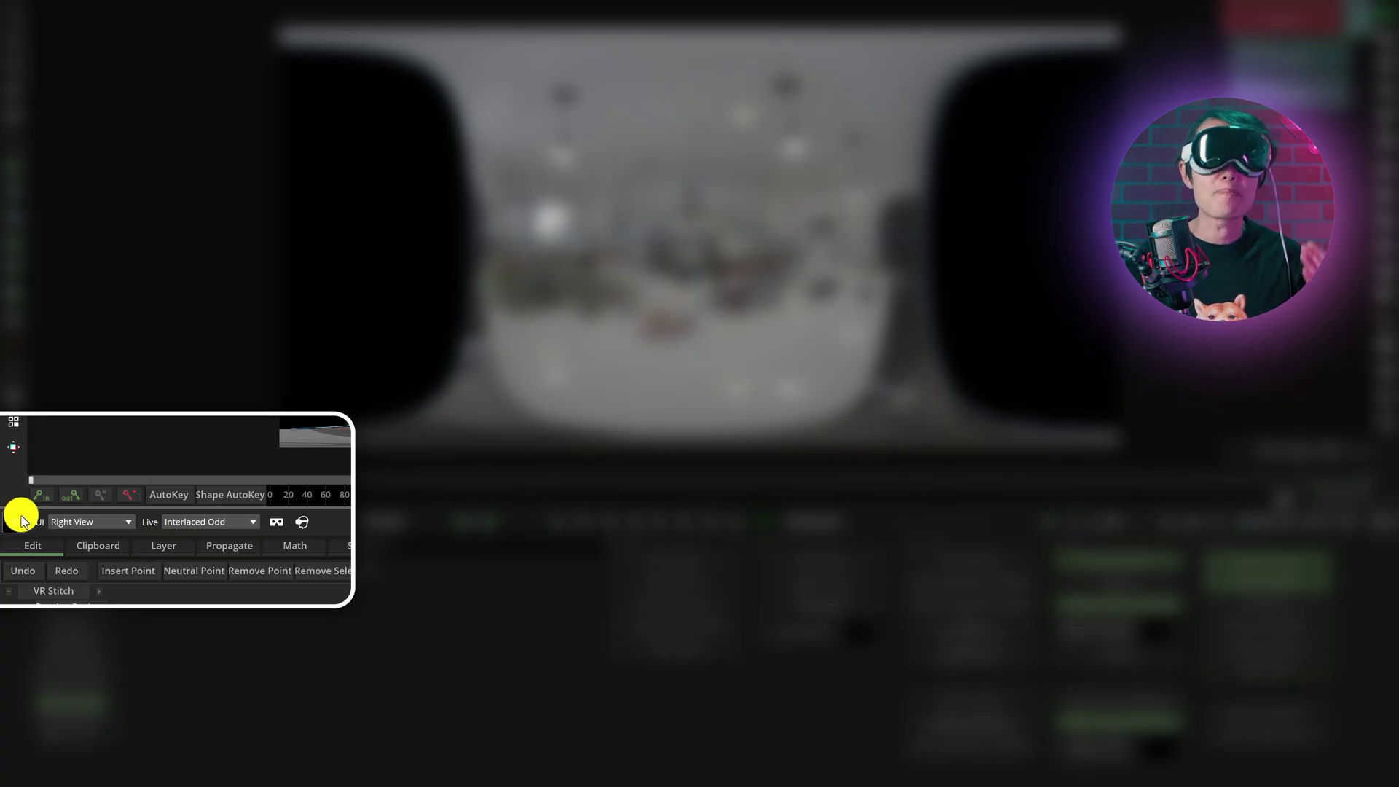
Preview in B&W Anaglyph and set the live output to Side By Side
click(77, 524)
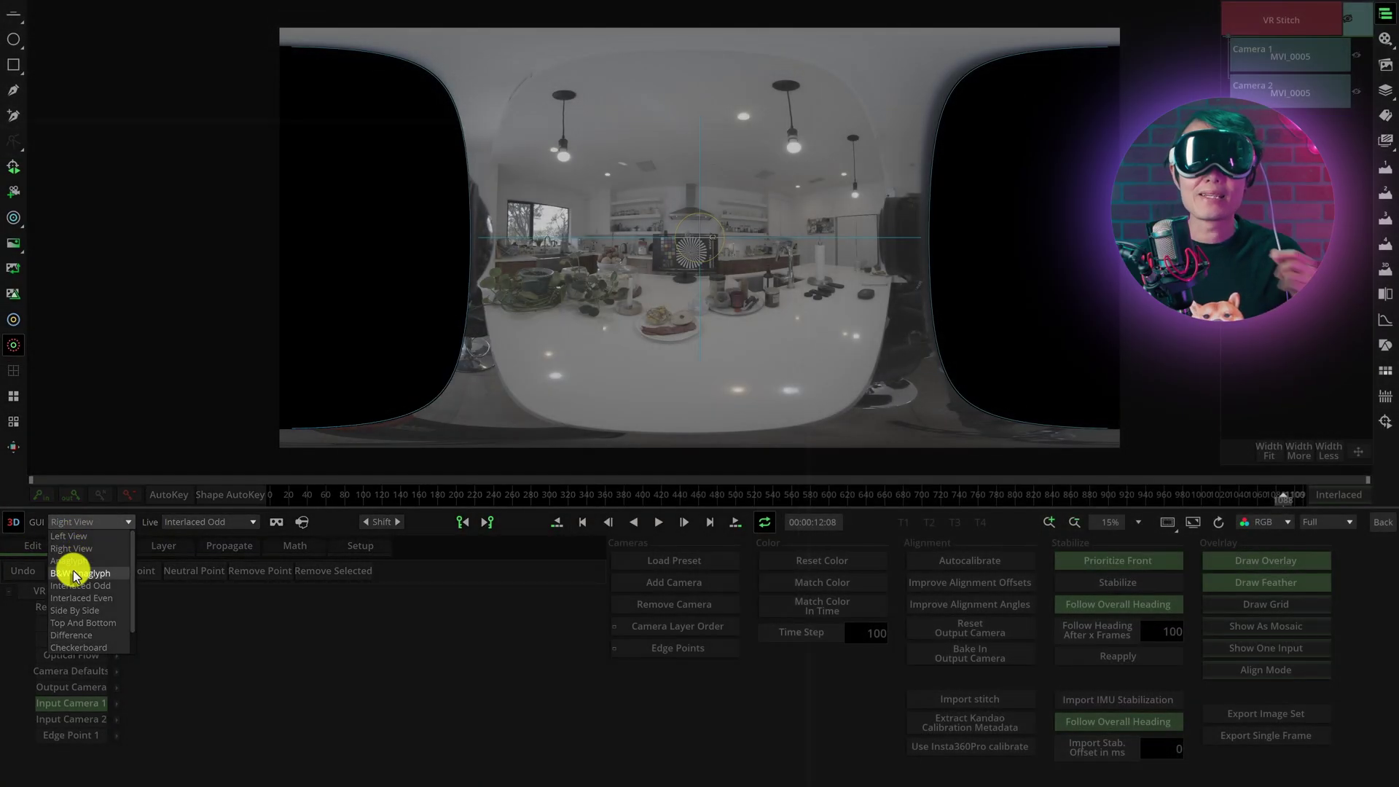
click(76, 573)
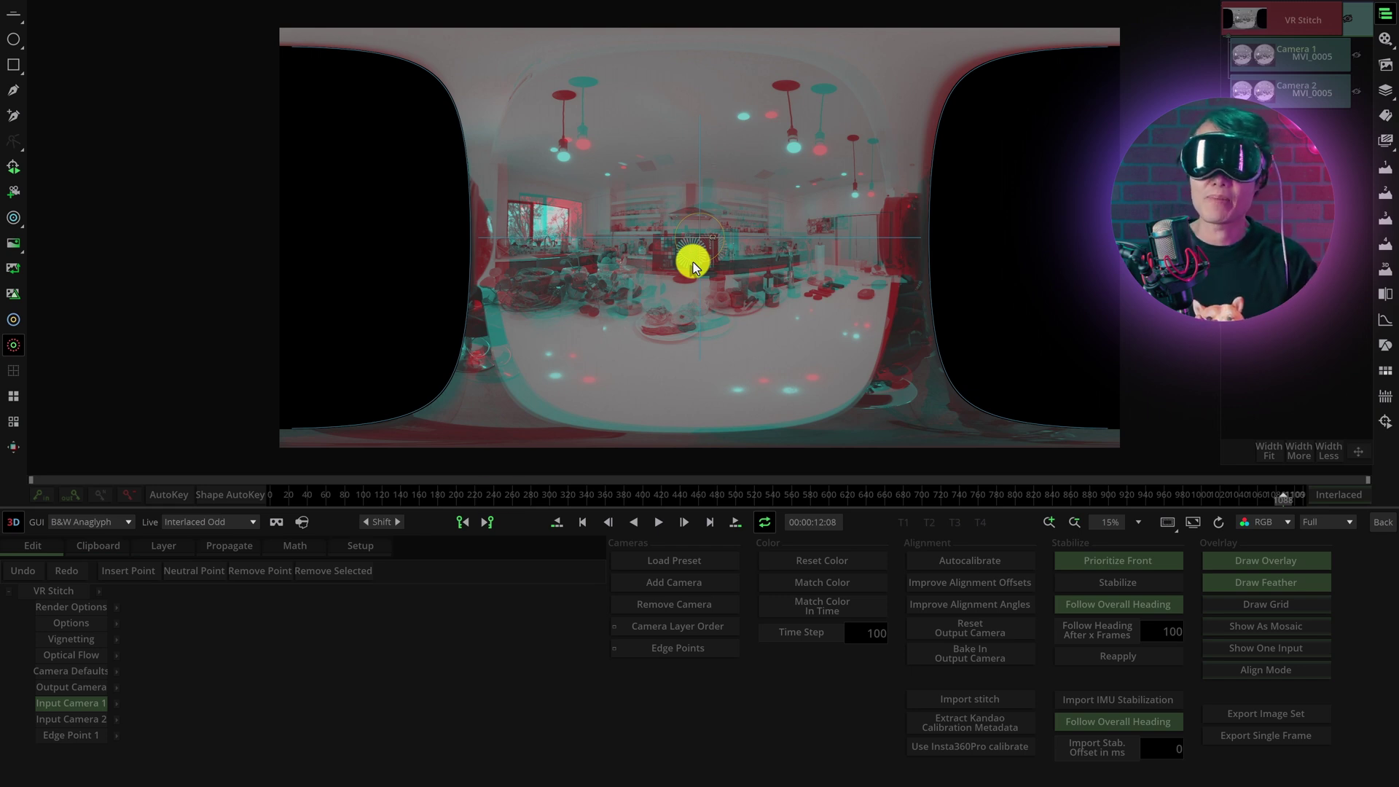
click(242, 522)
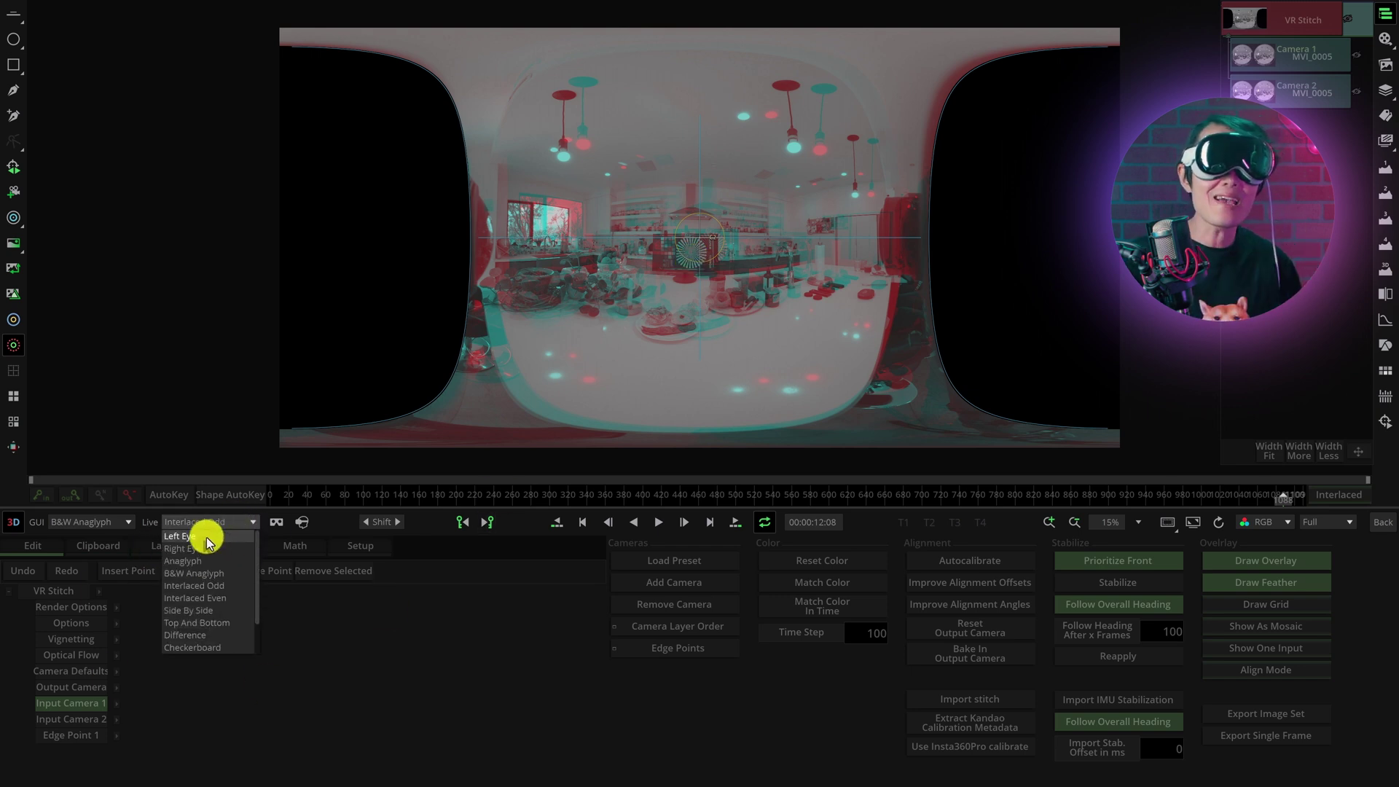
click(202, 618)
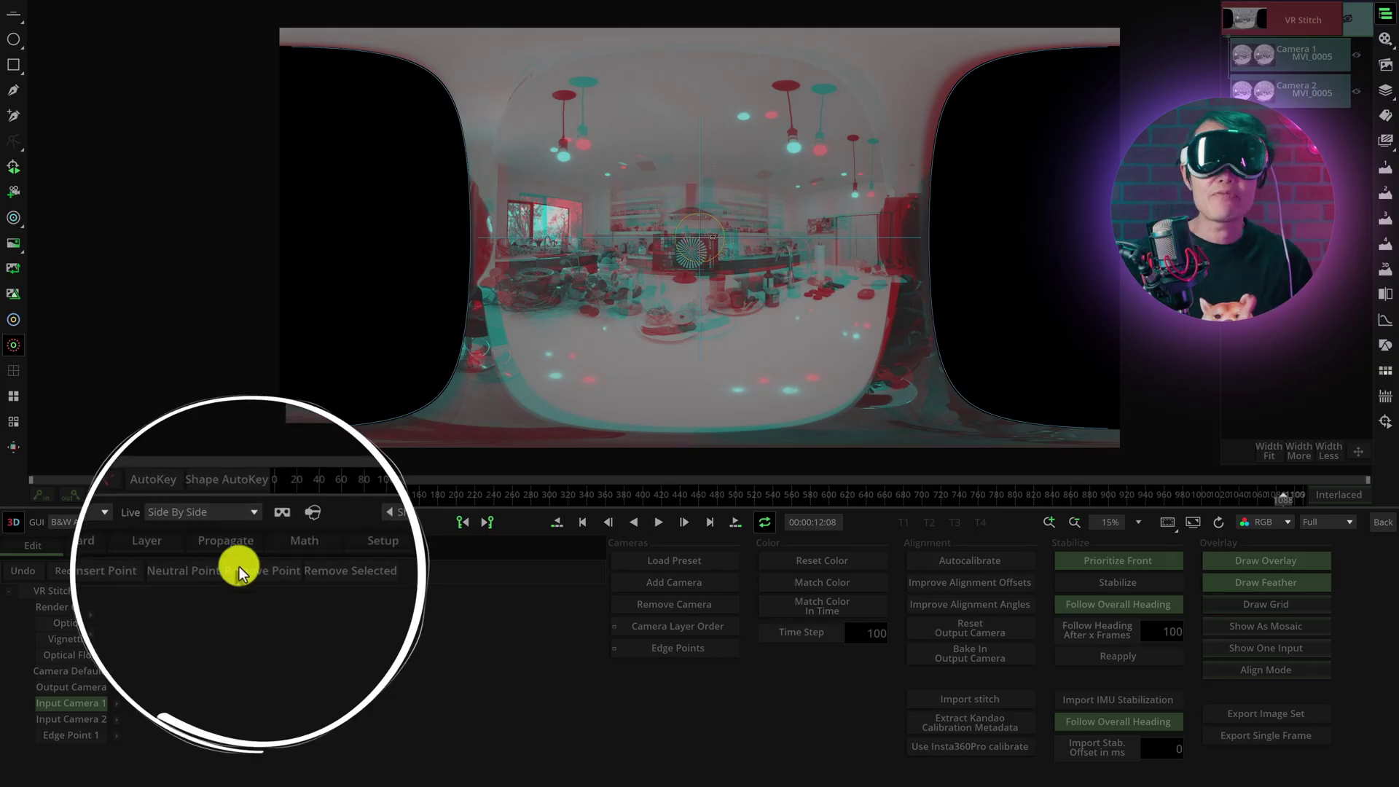
Look around the kitchen in perspective view, then enable headset live output
click(274, 523)
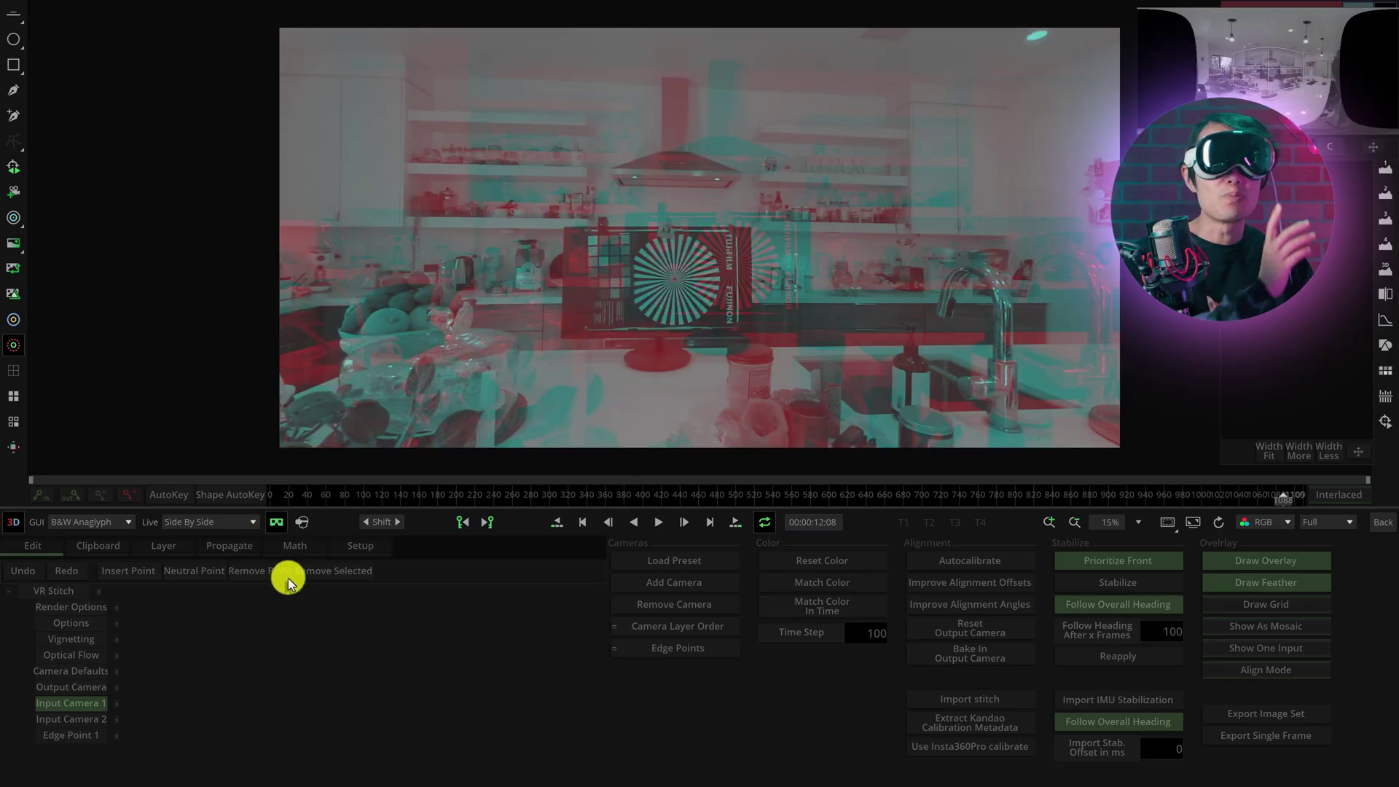
click(275, 523)
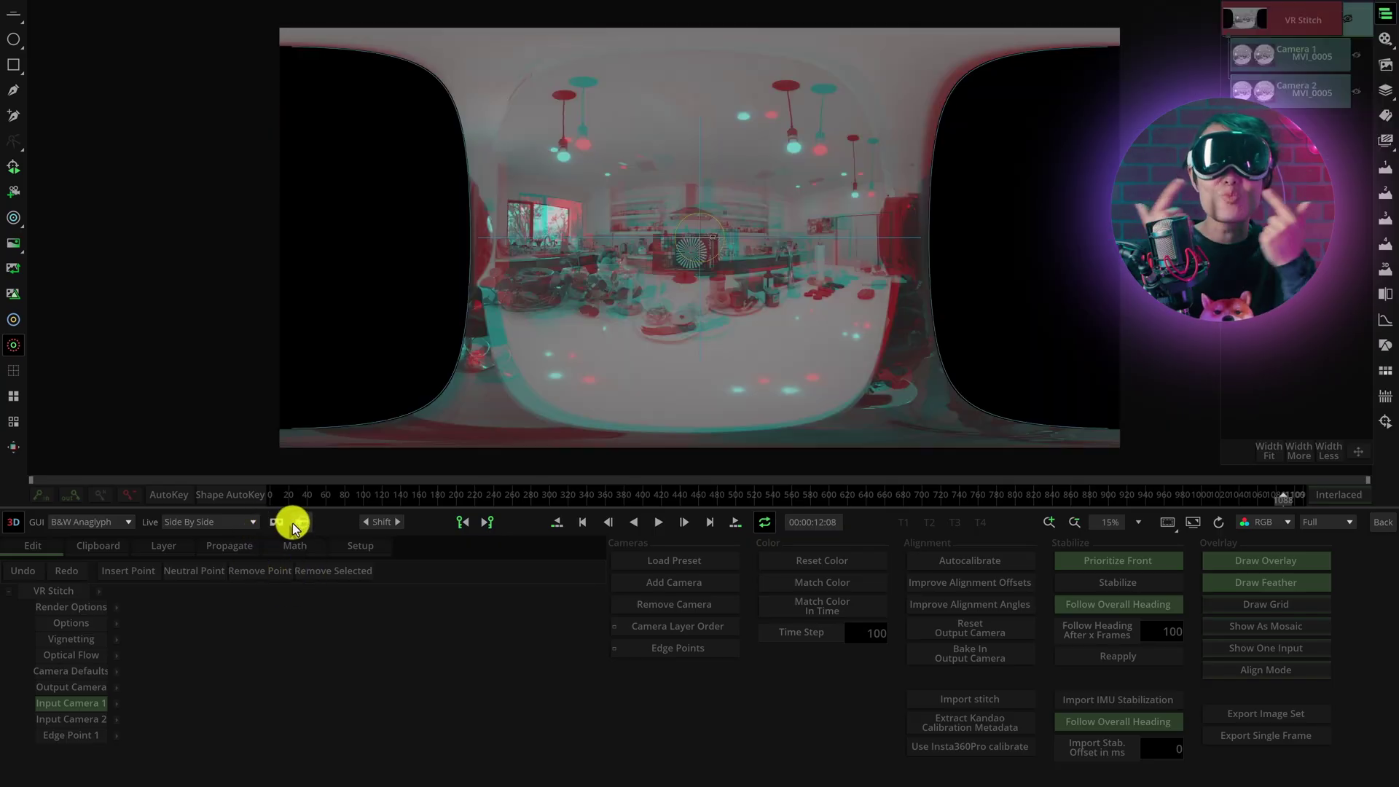
click(275, 522)
mouse_move(658, 295)
mouse_down()
mouse_move(461, 304)
mouse_move(781, 226)
mouse_move(585, 243)
mouse_move(724, 274)
mouse_up()
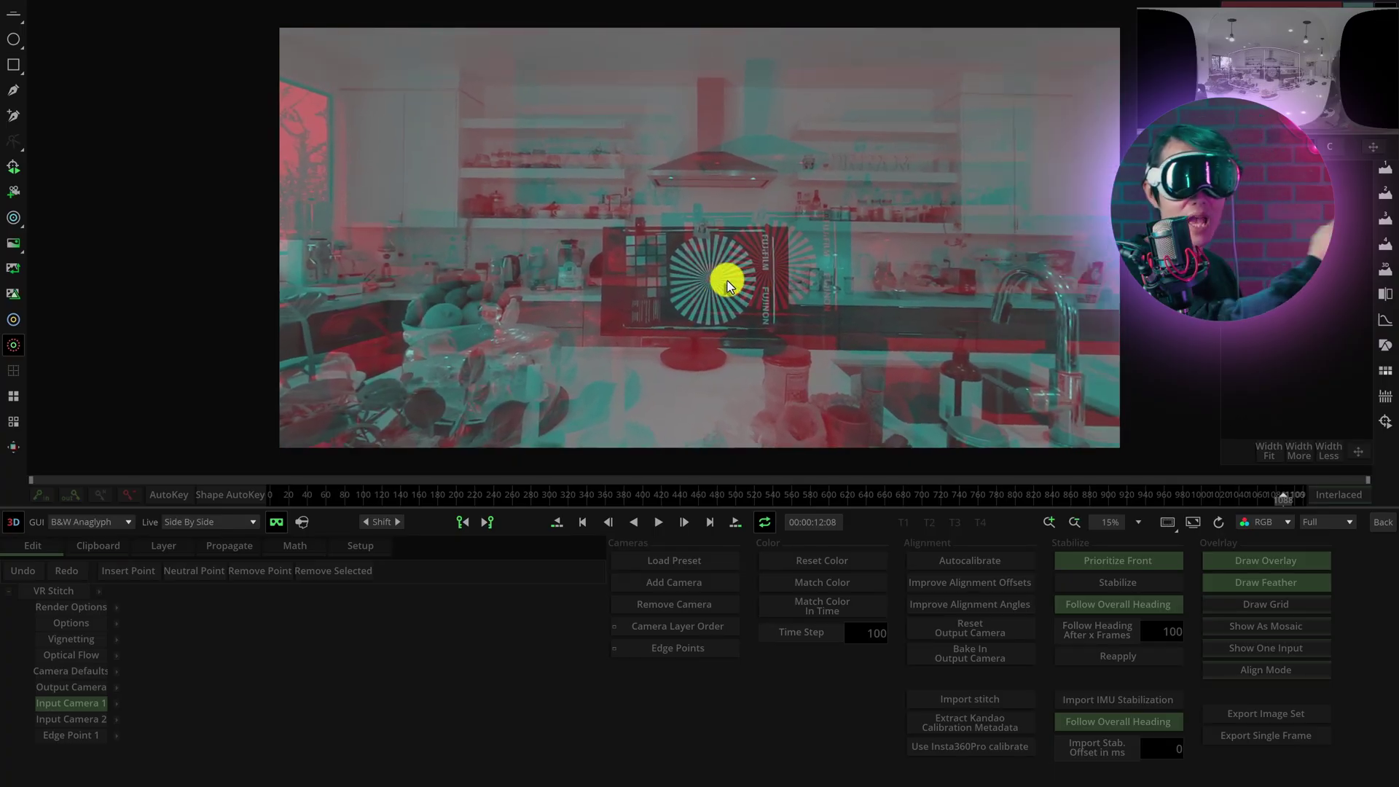
click(275, 522)
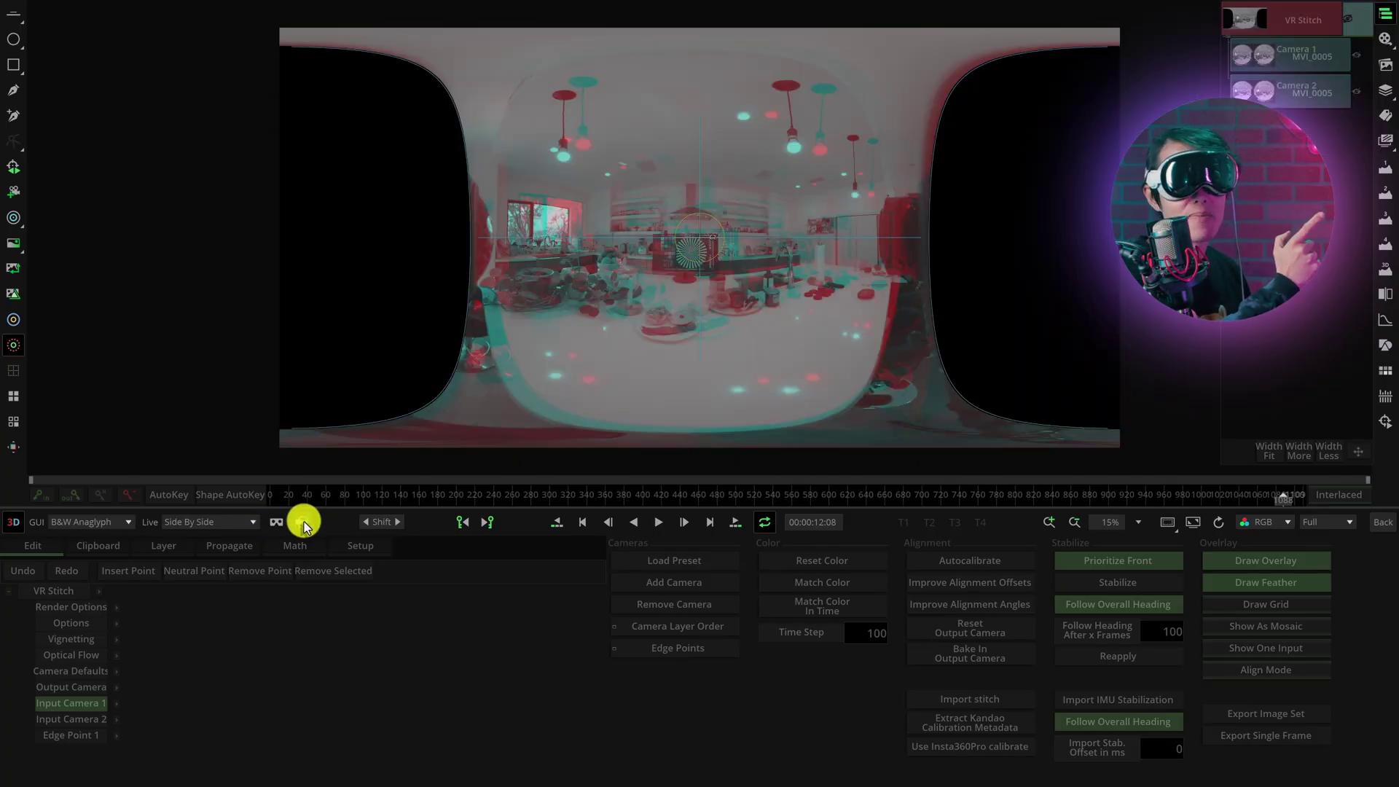
click(302, 523)
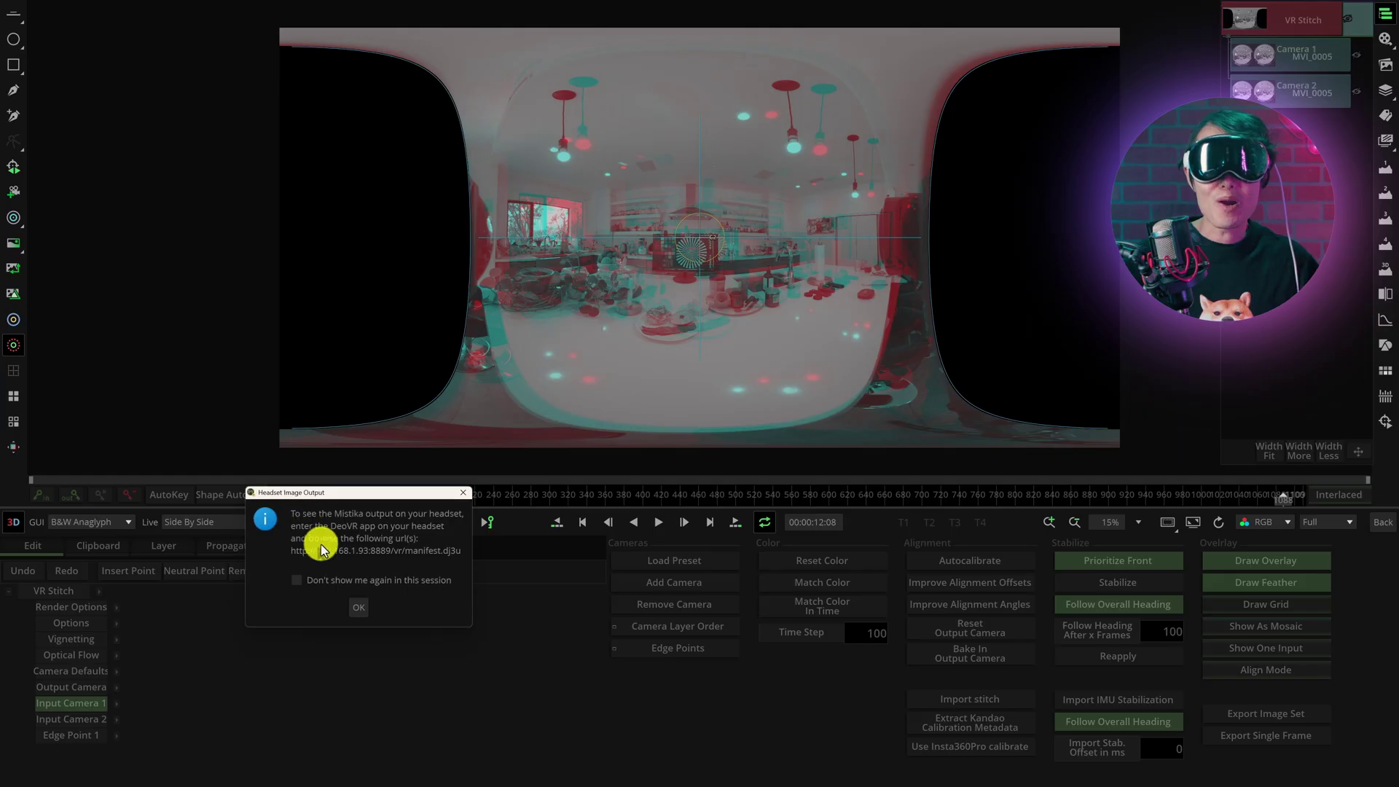
click(358, 607)
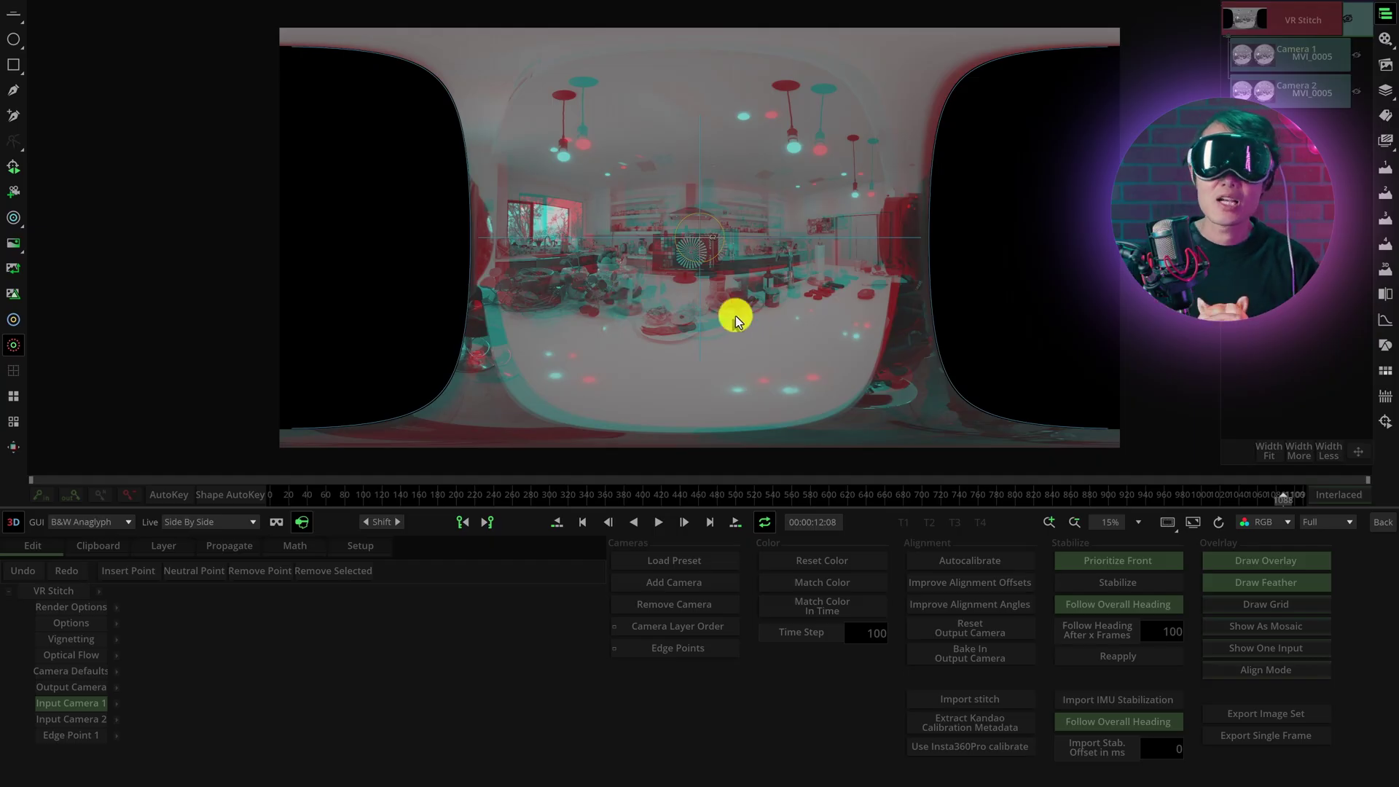
click(1249, 647)
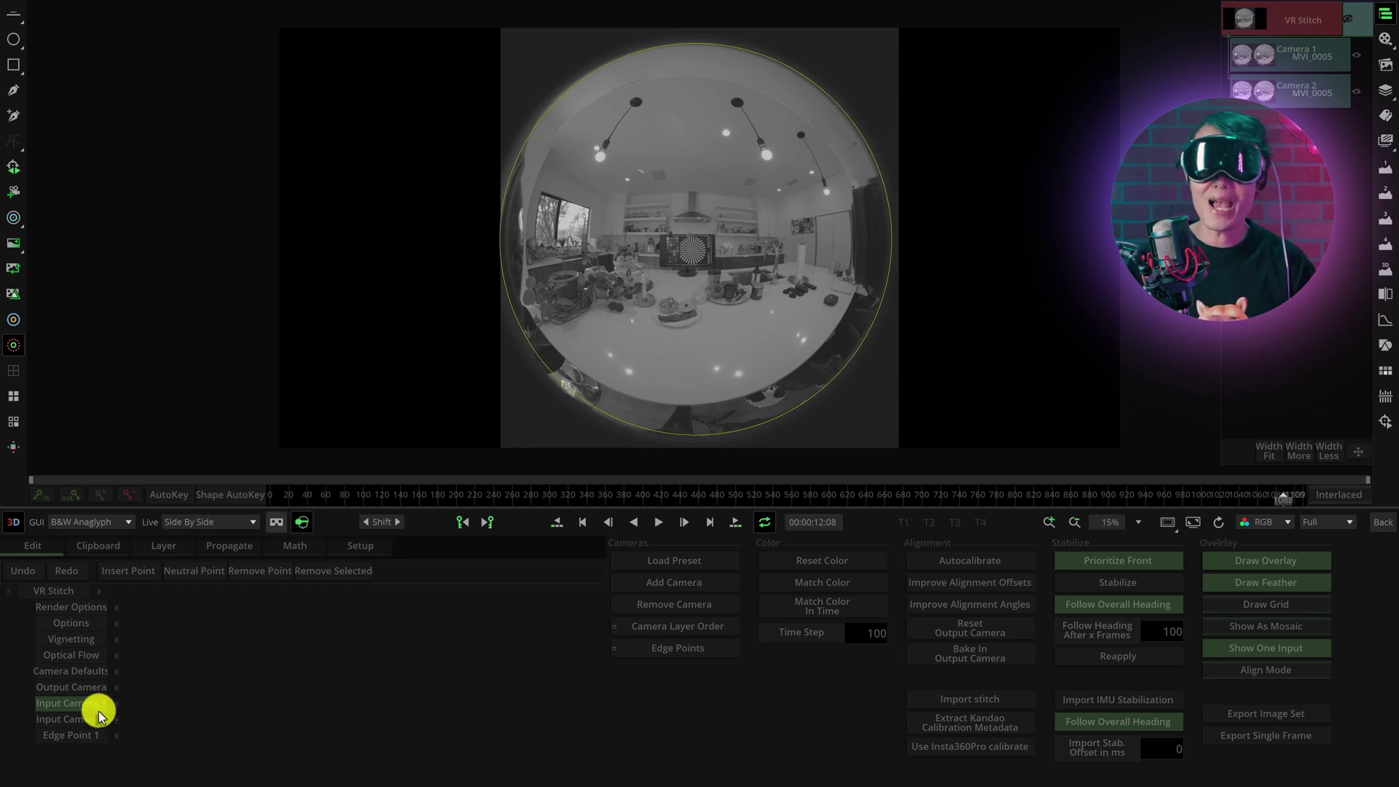
click(79, 723)
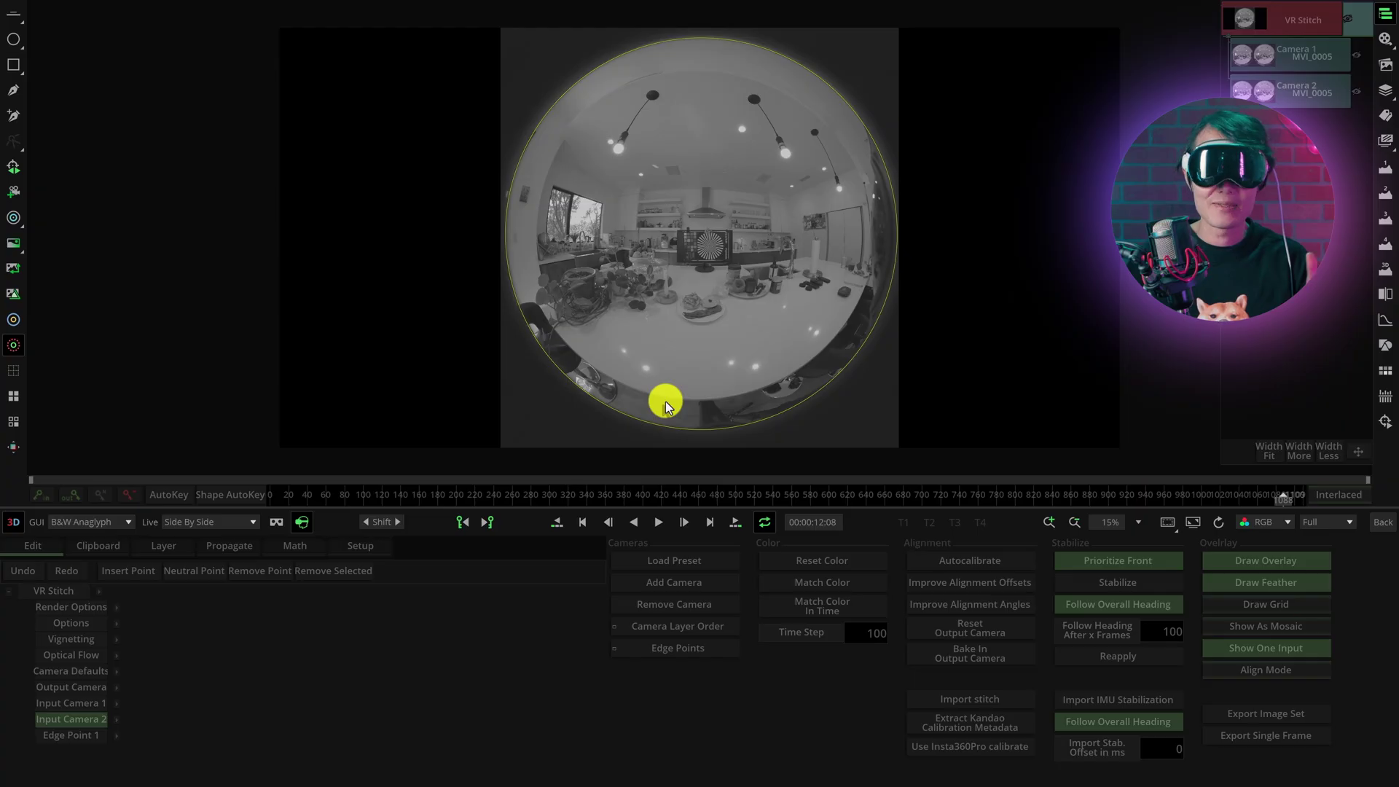
click(1254, 648)
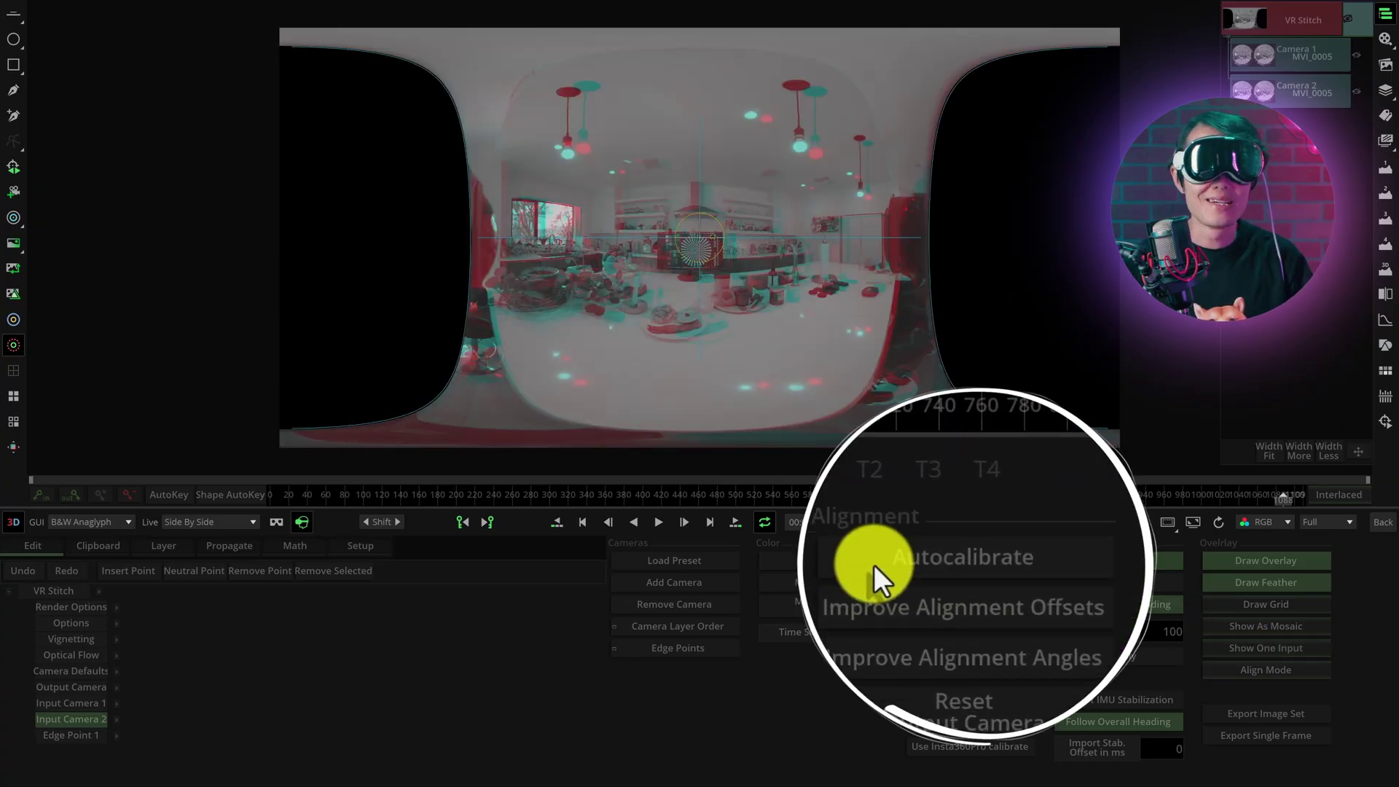
Autocalibrate the stitch in VR180 mode and preview the right eye only
click(940, 559)
click(590, 332)
click(554, 348)
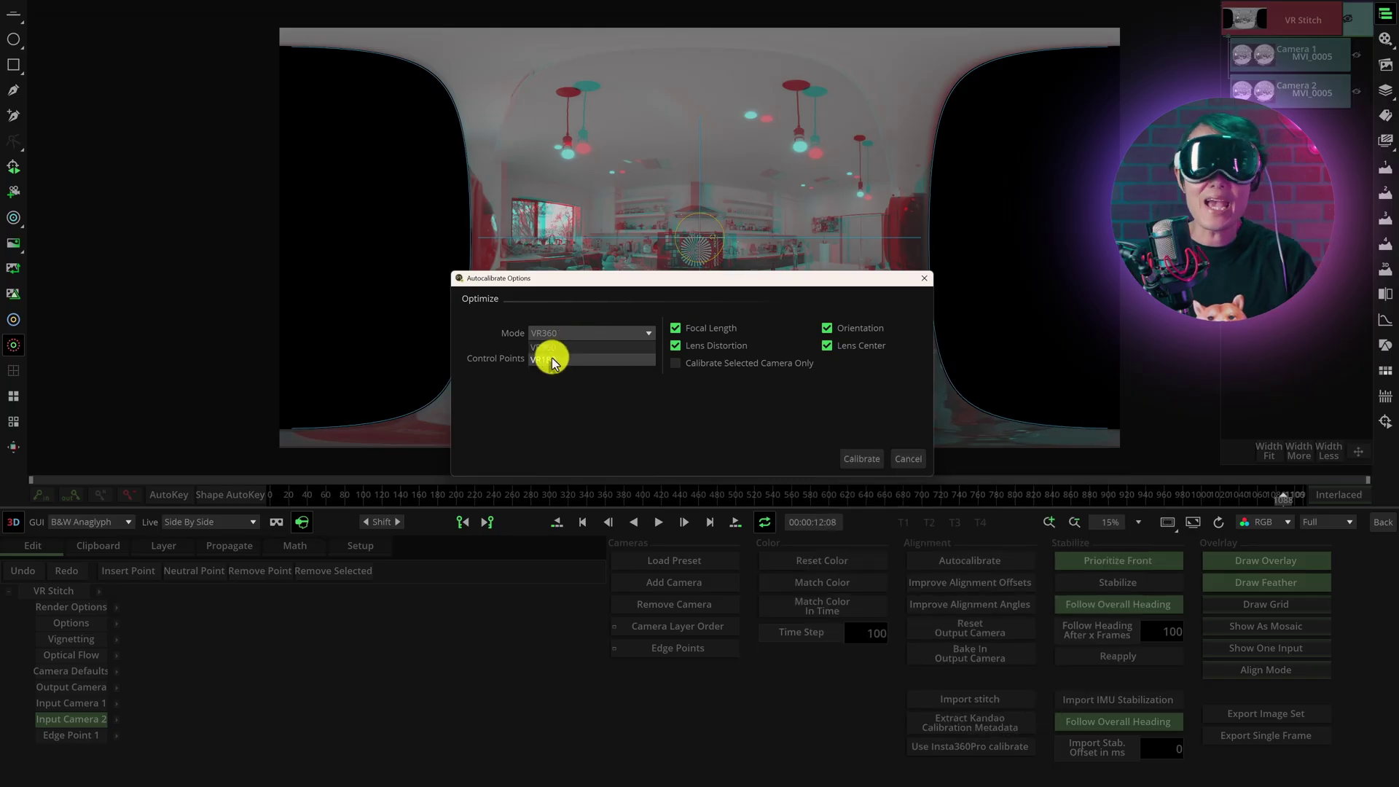
click(871, 459)
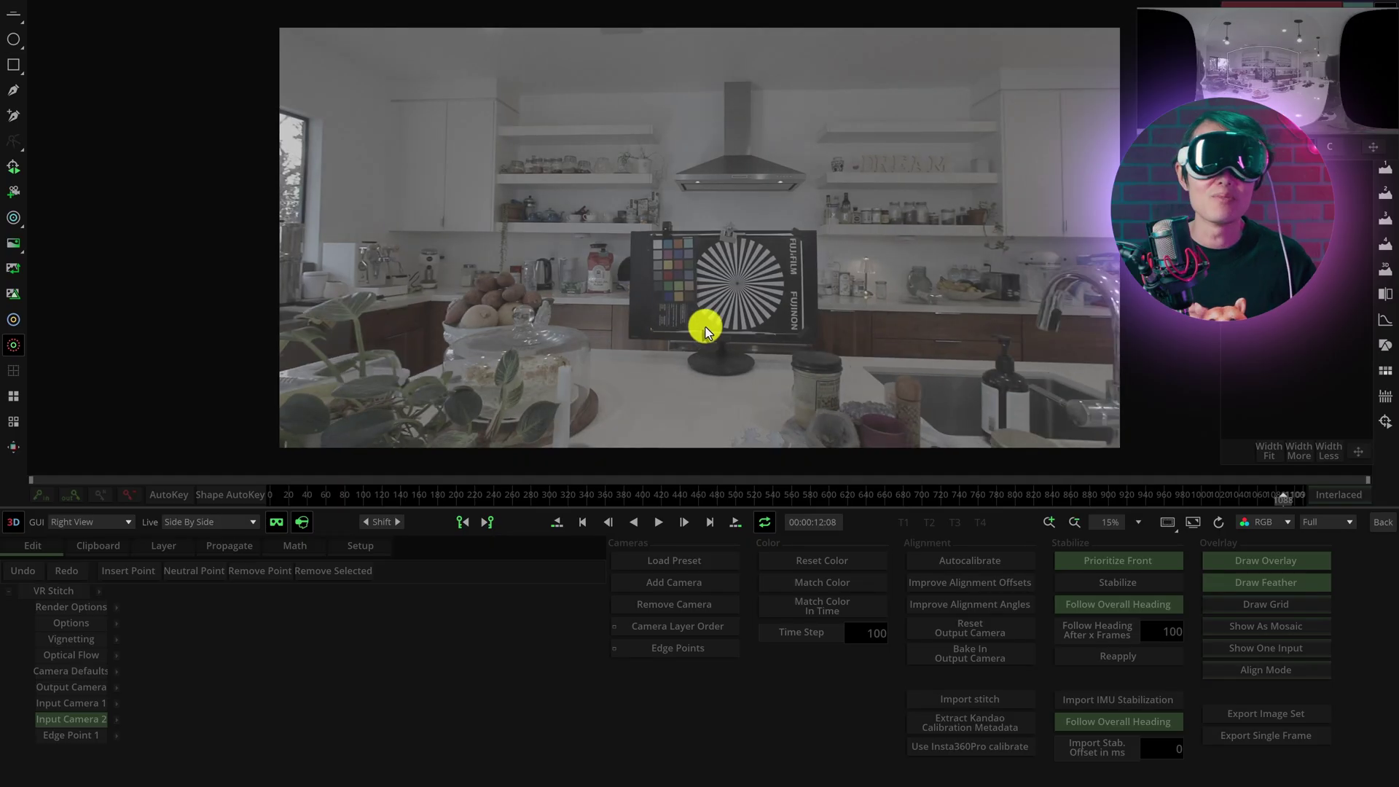
key(2)
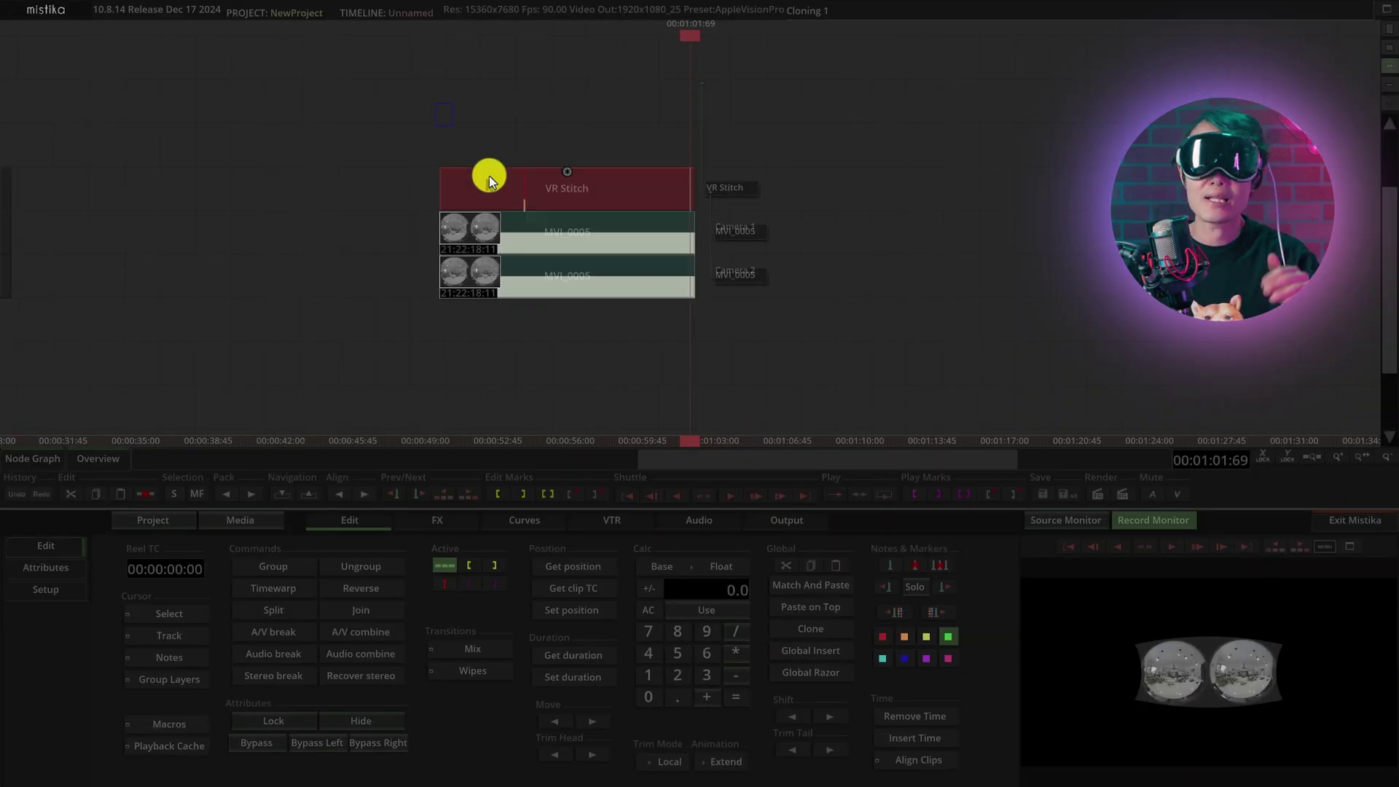
Mark the VR Stitch clip and enable video output as a QuickTime movie
click(547, 494)
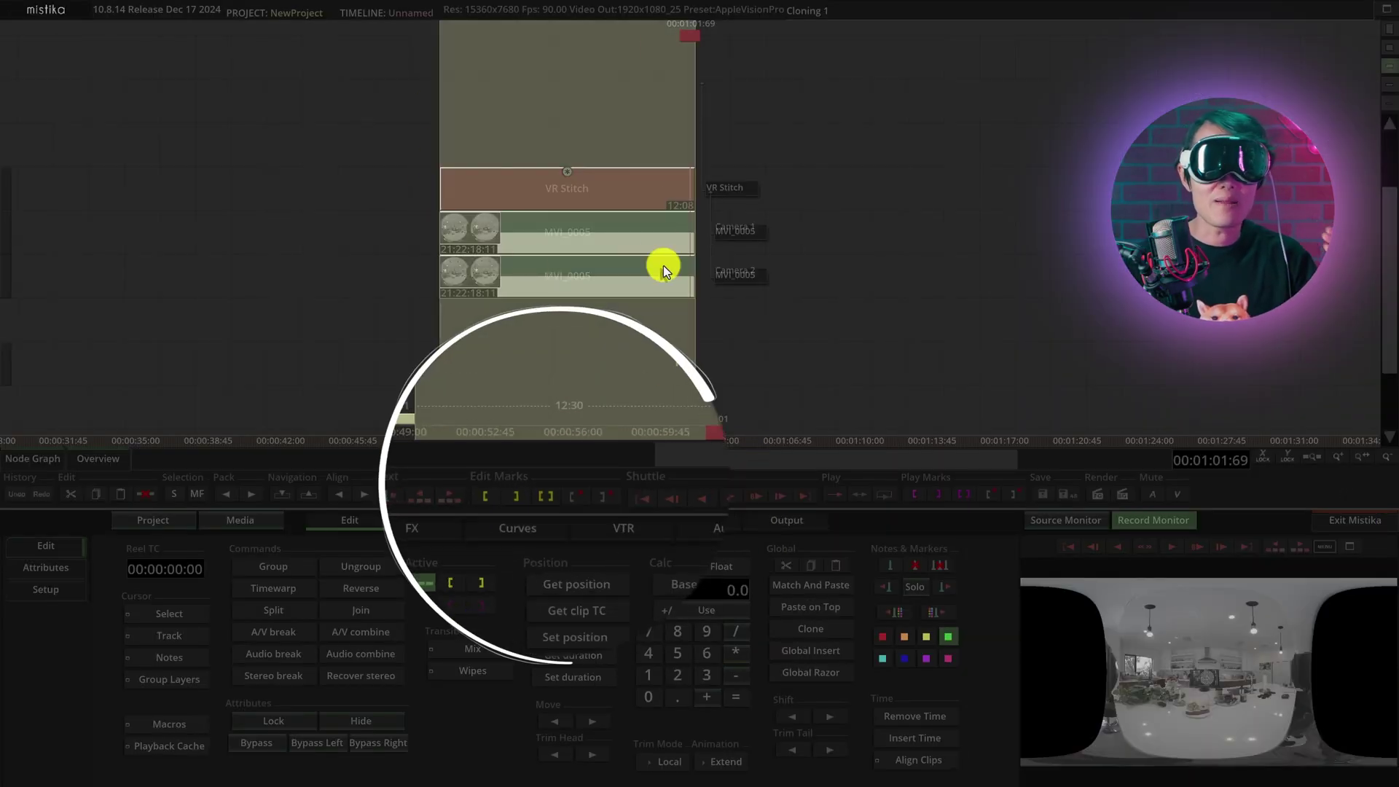
click(772, 520)
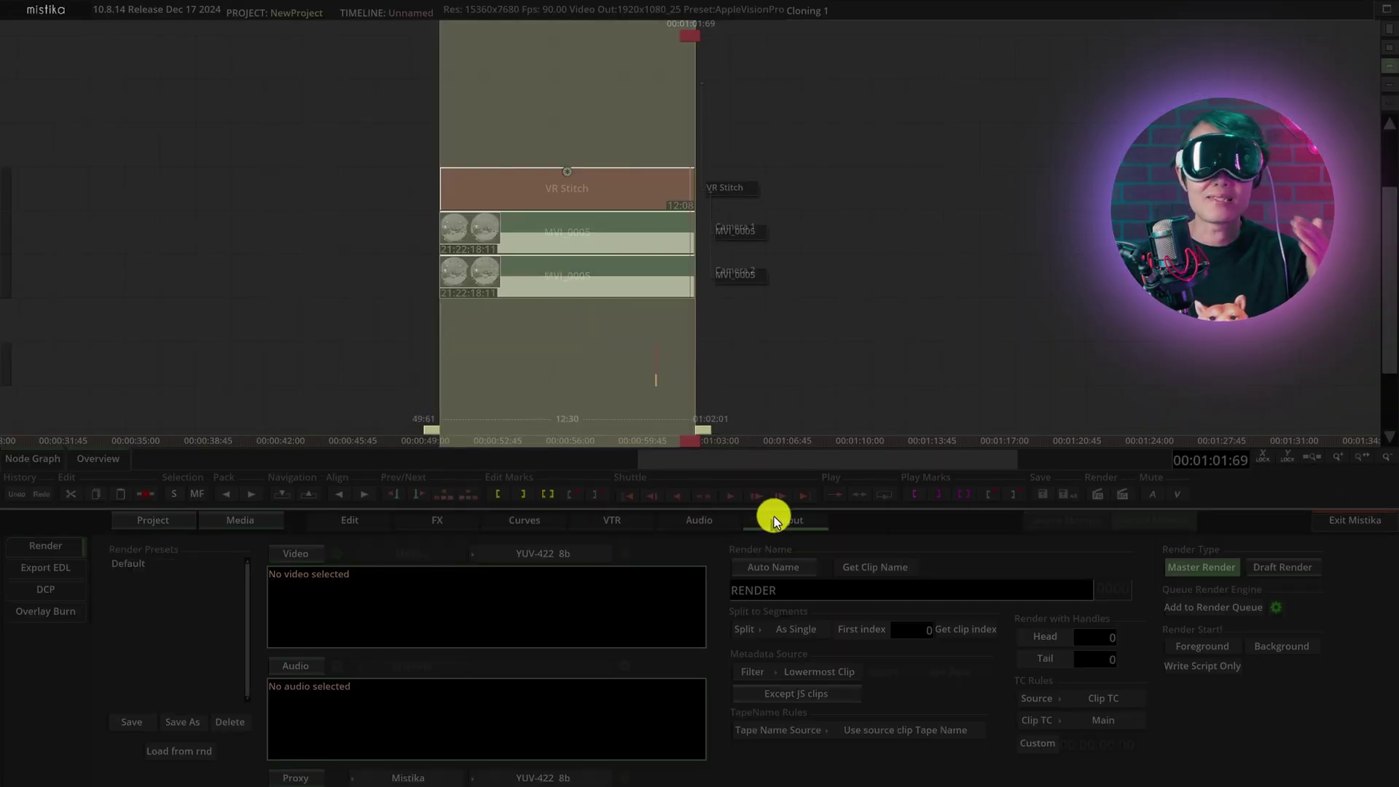
click(295, 552)
click(429, 552)
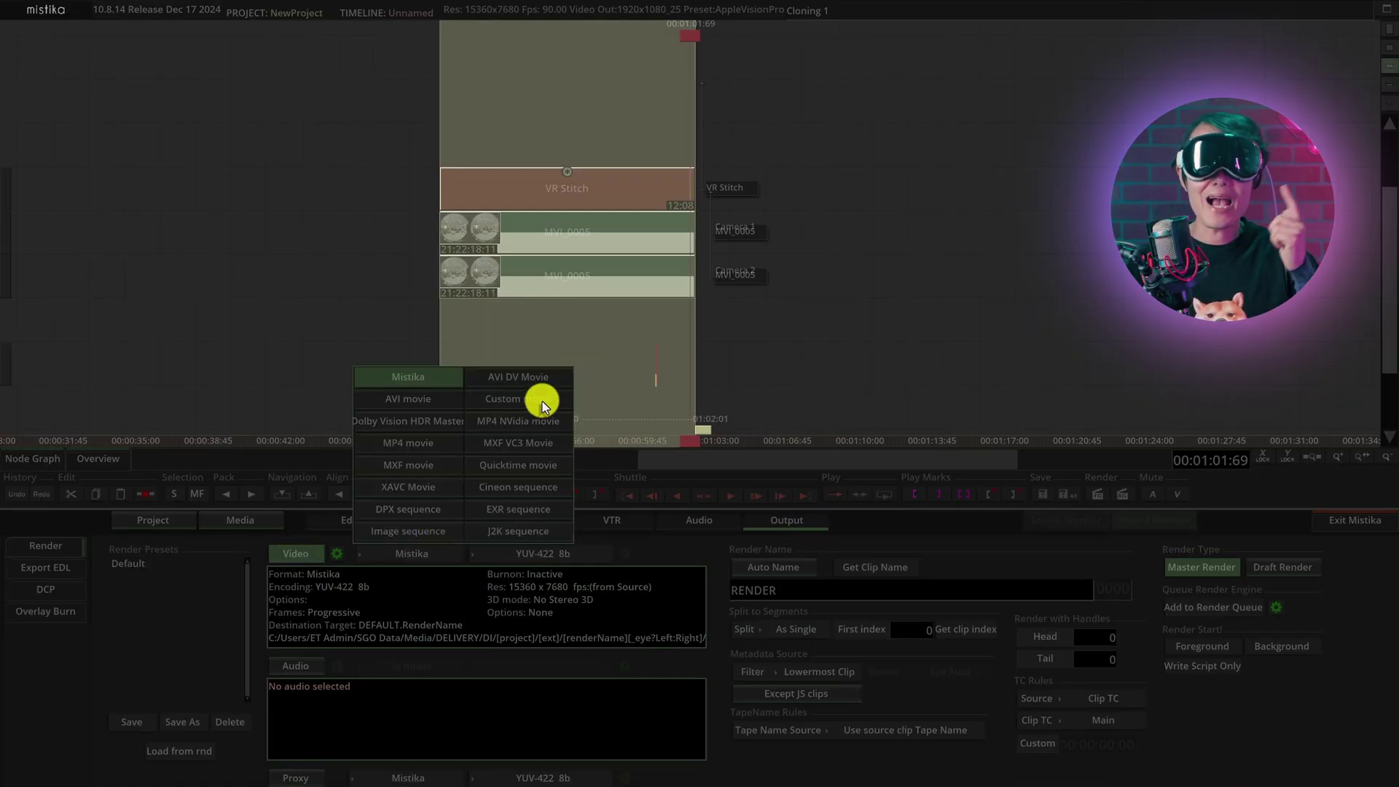
click(520, 467)
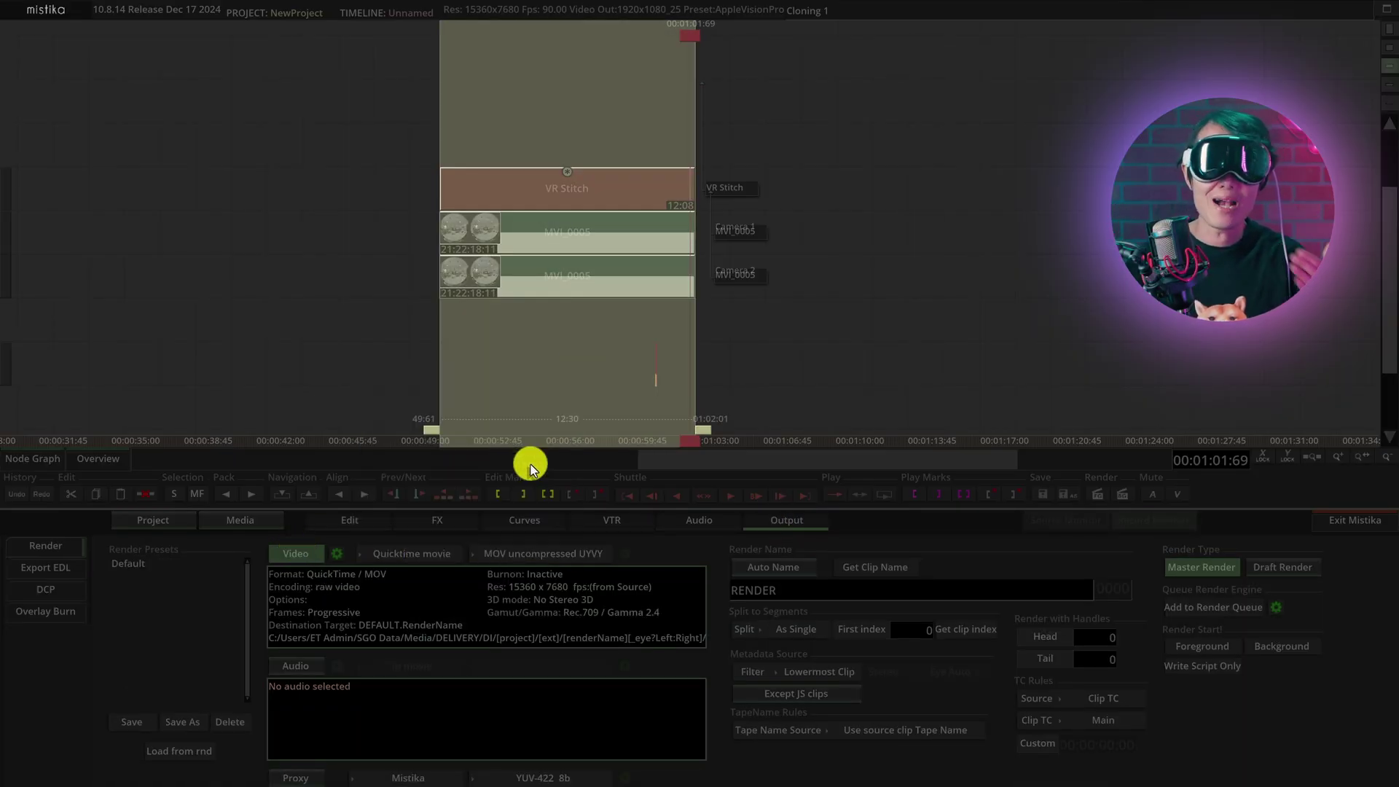
click(519, 552)
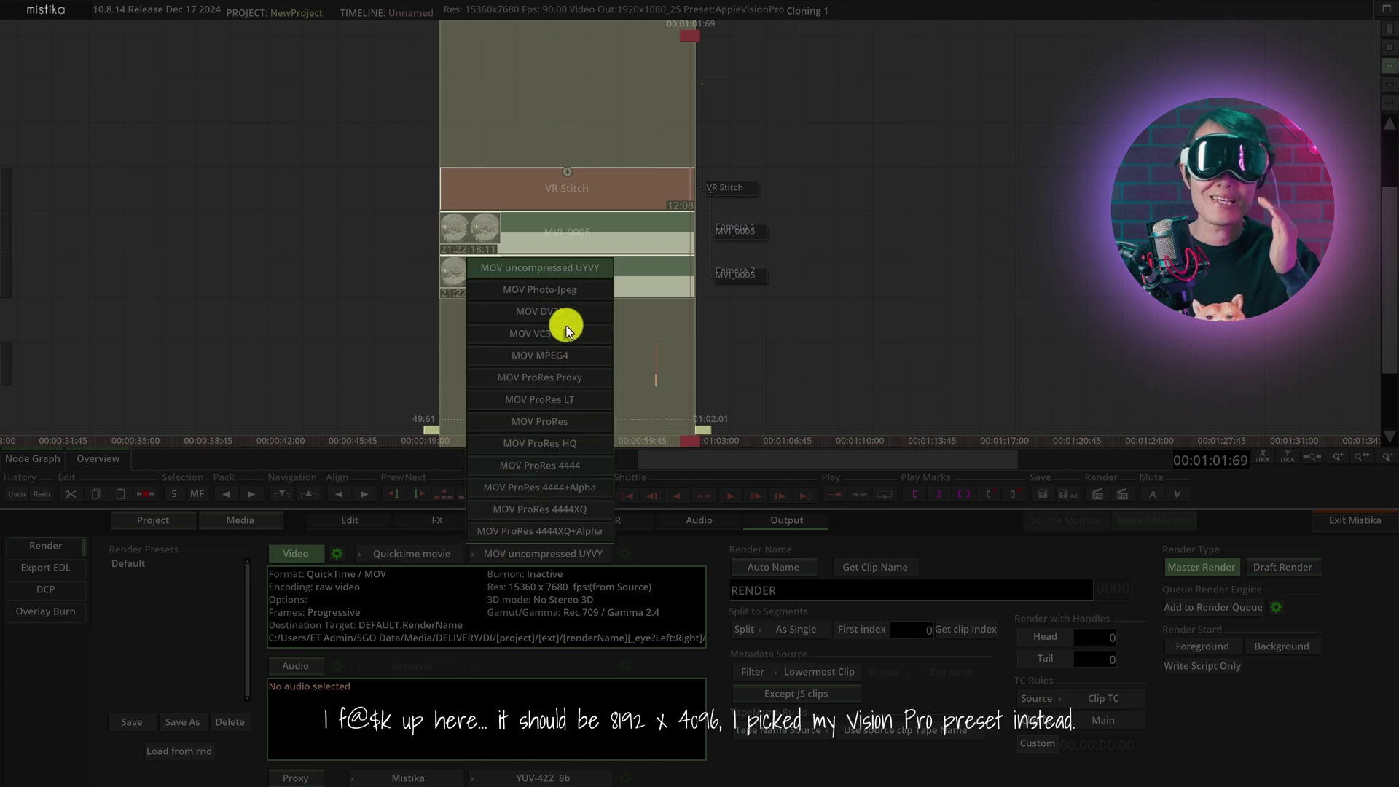
click(554, 399)
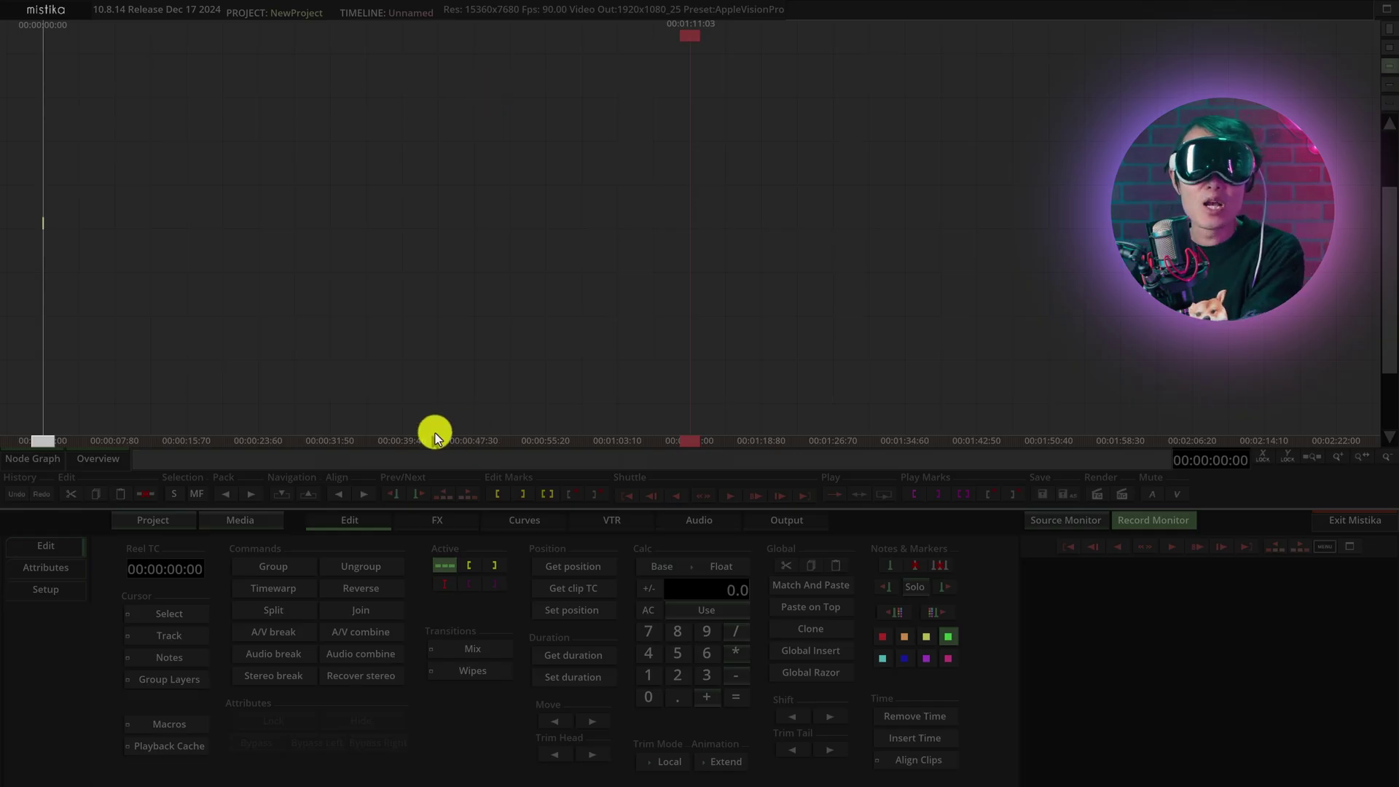
Browse the Media Manager to the D:\LilyEP2\Fisheye folder
click(242, 524)
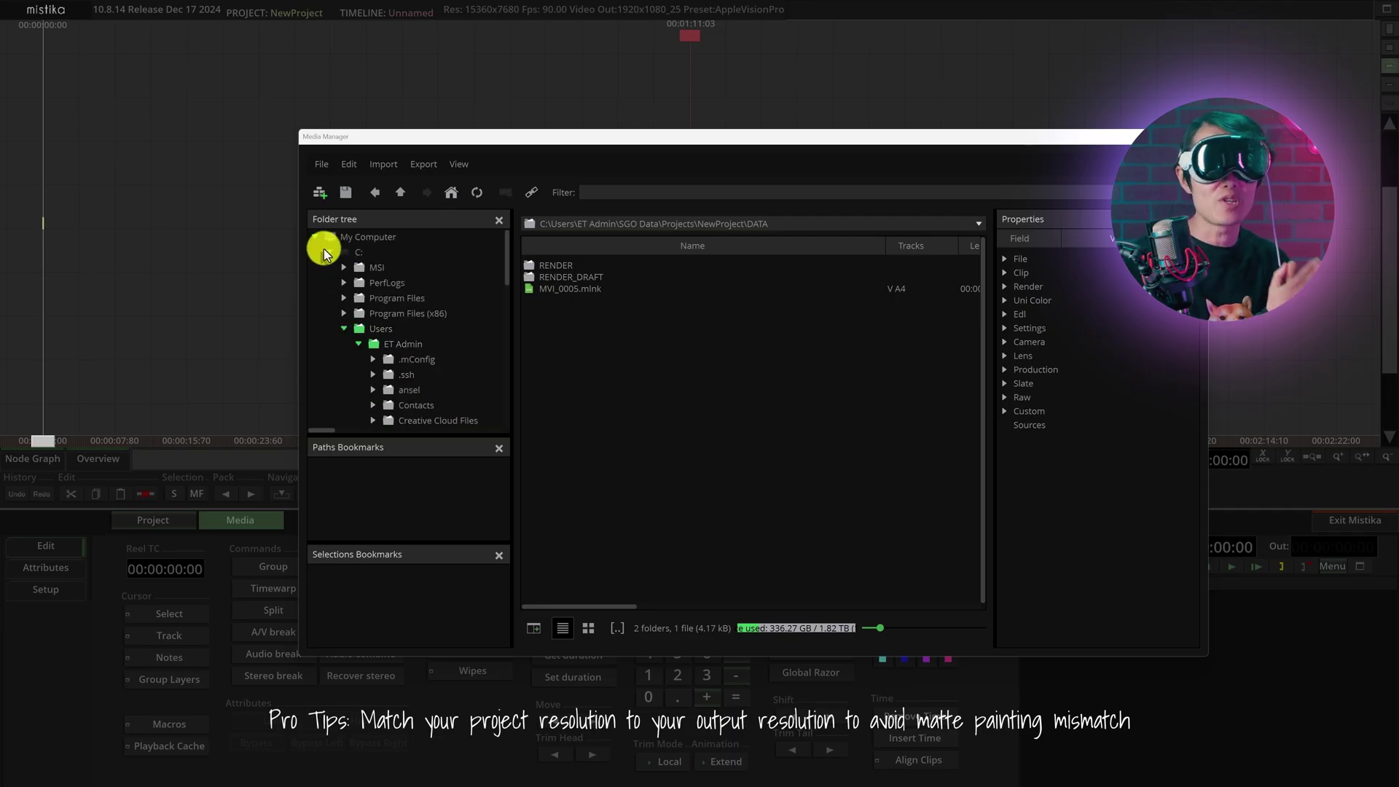
click(324, 251)
click(358, 265)
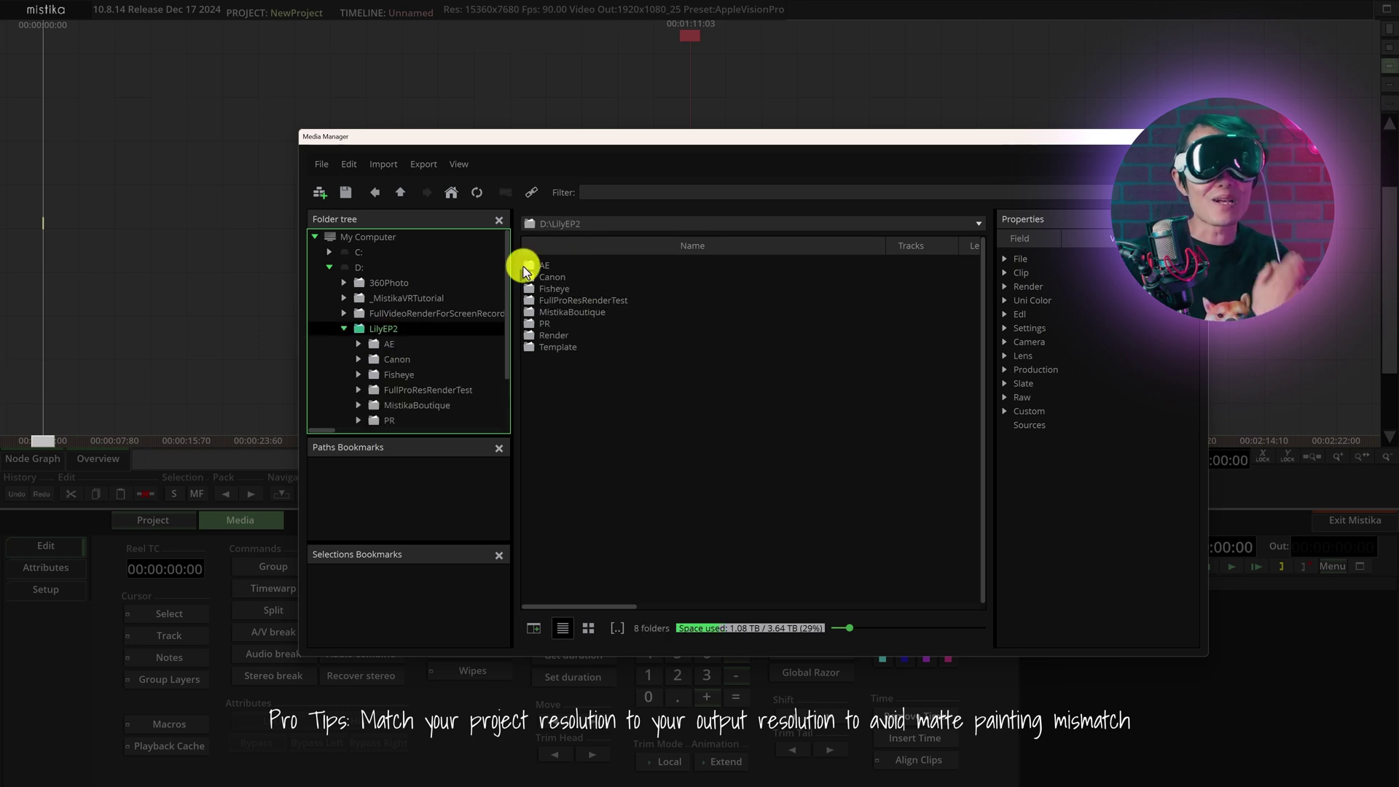
double_click(565, 282)
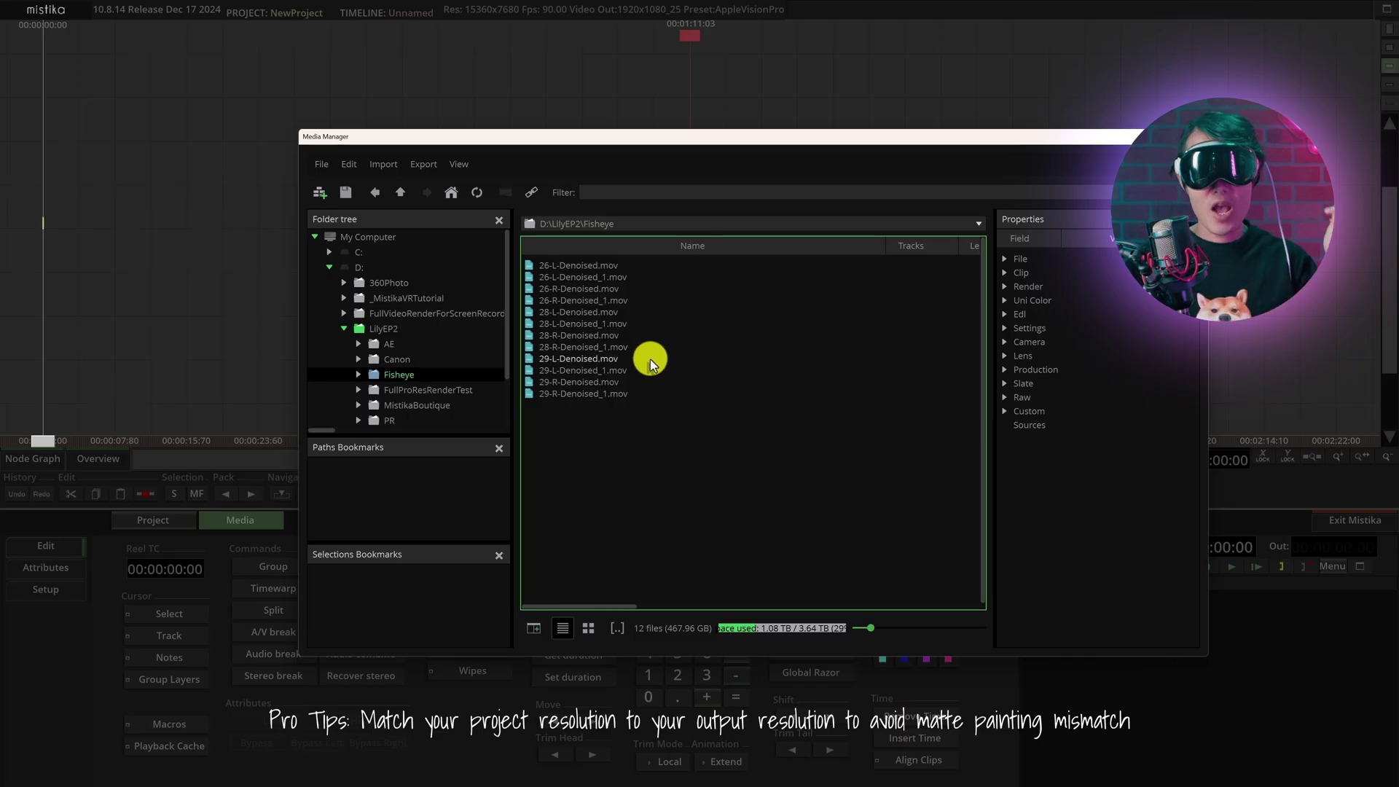
Select 29-L-Denoised.mov and 29-R-Denoised.mov and import them as clips
click(579, 357)
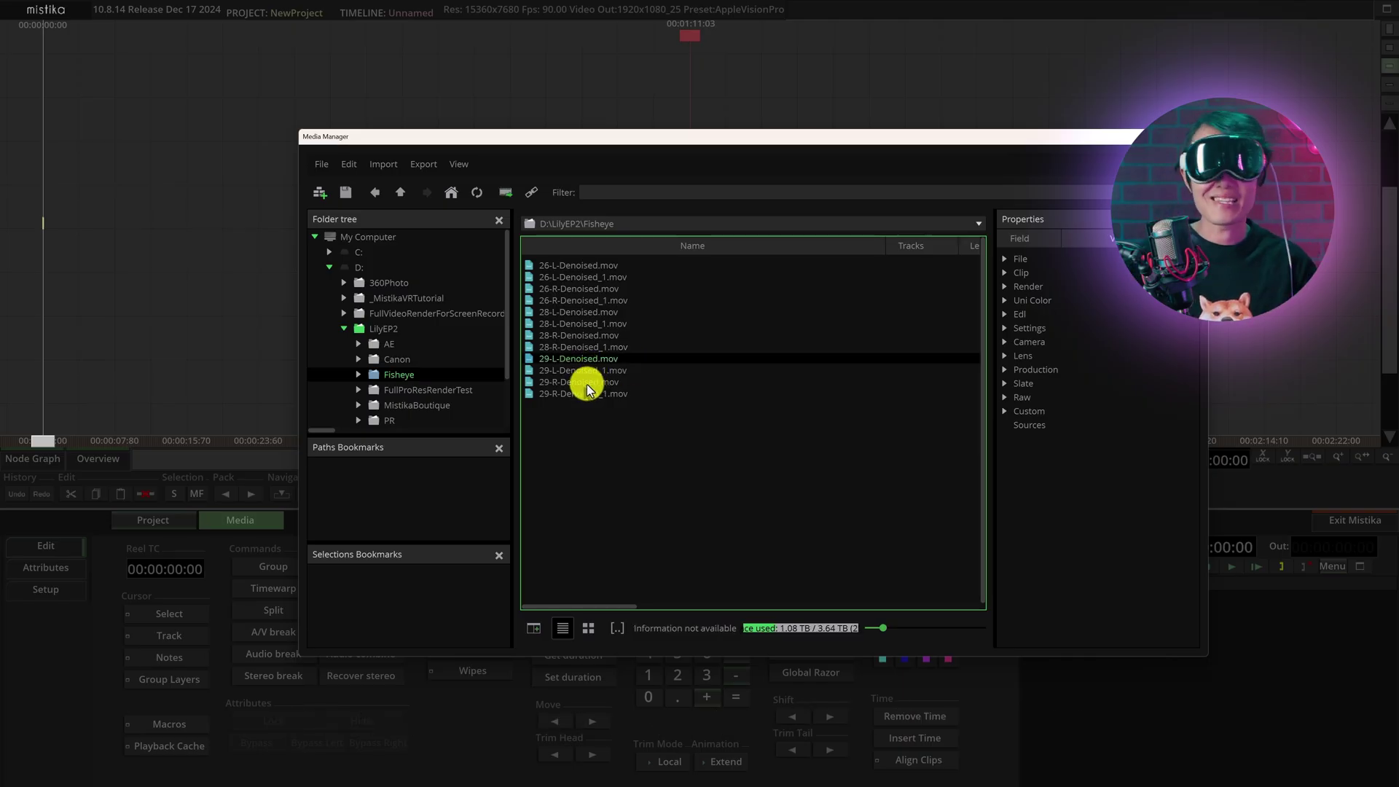
click(575, 379)
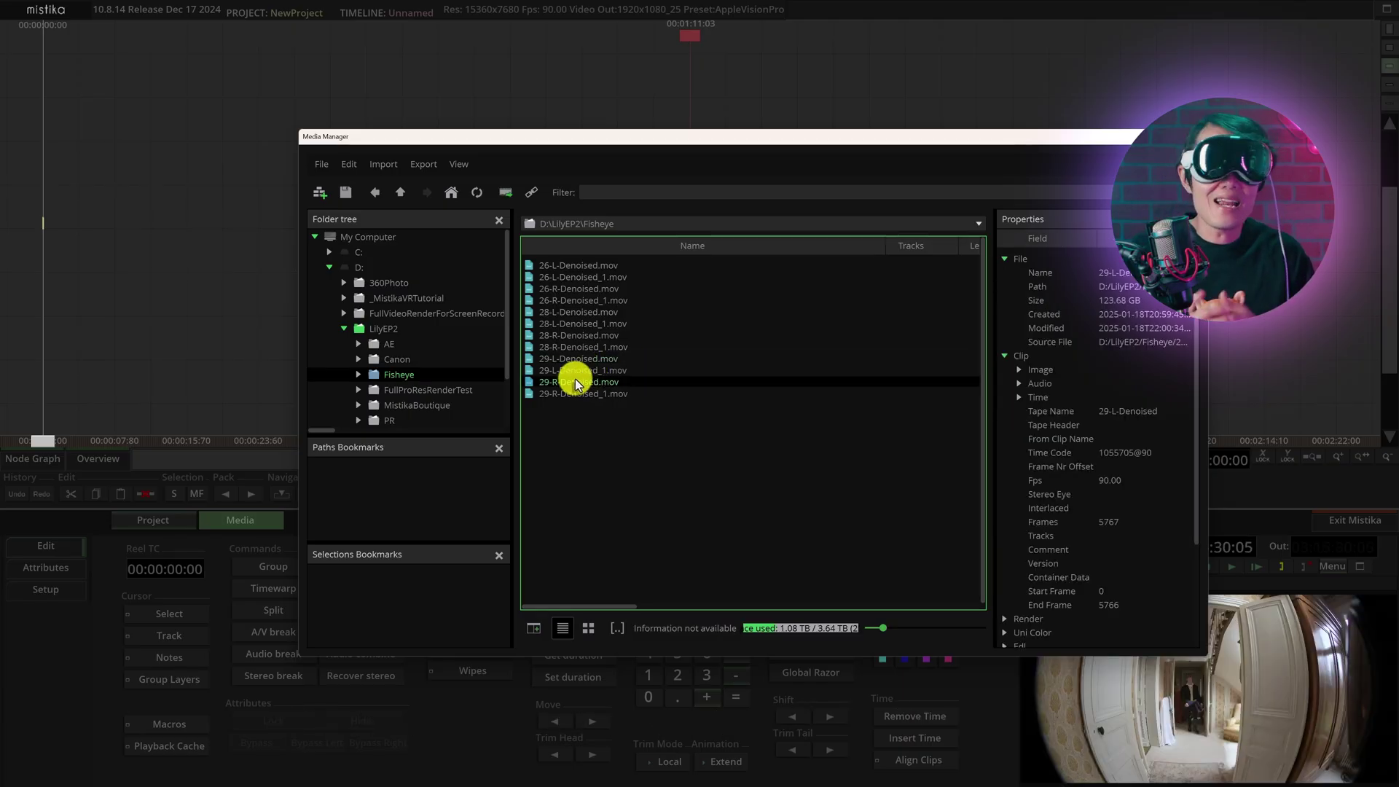
ctrl+click(579, 357)
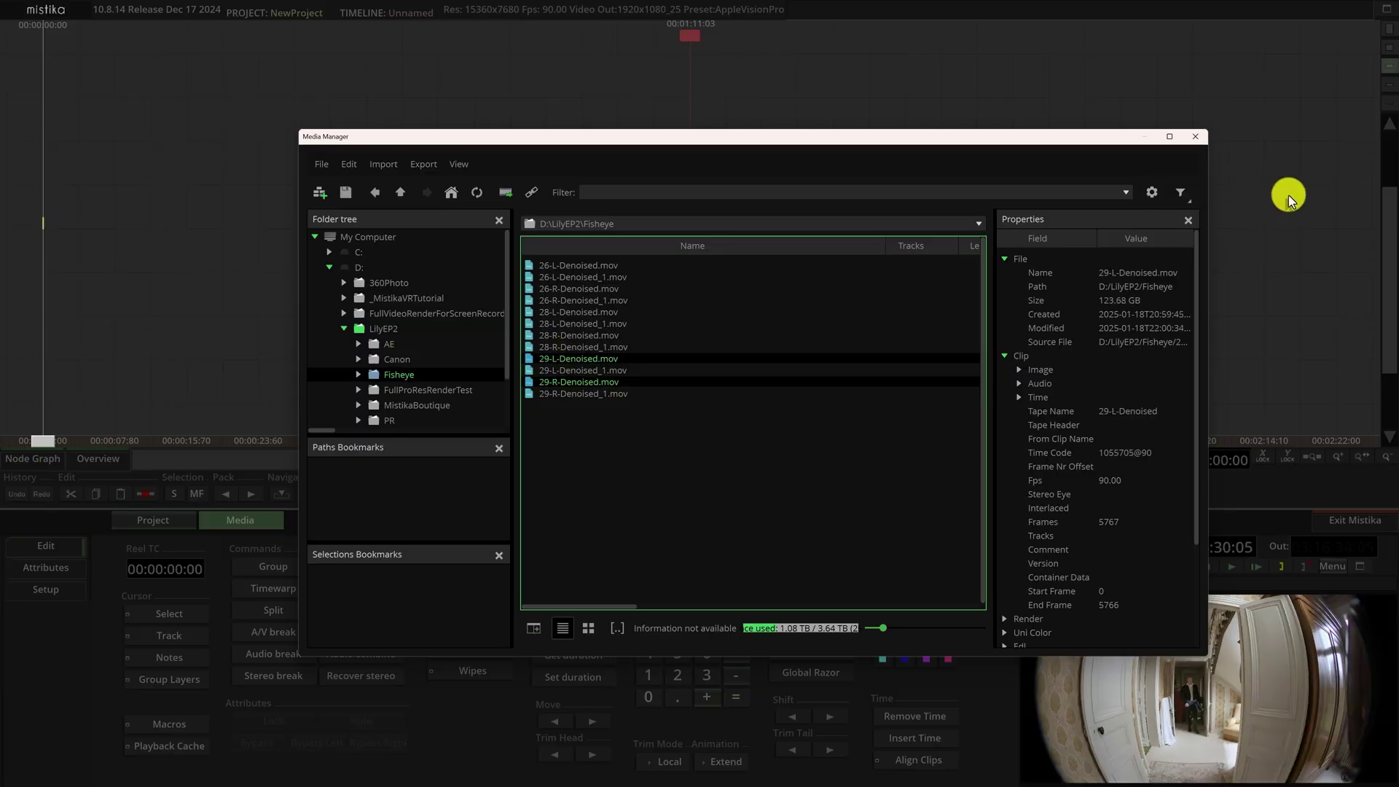
click(1288, 195)
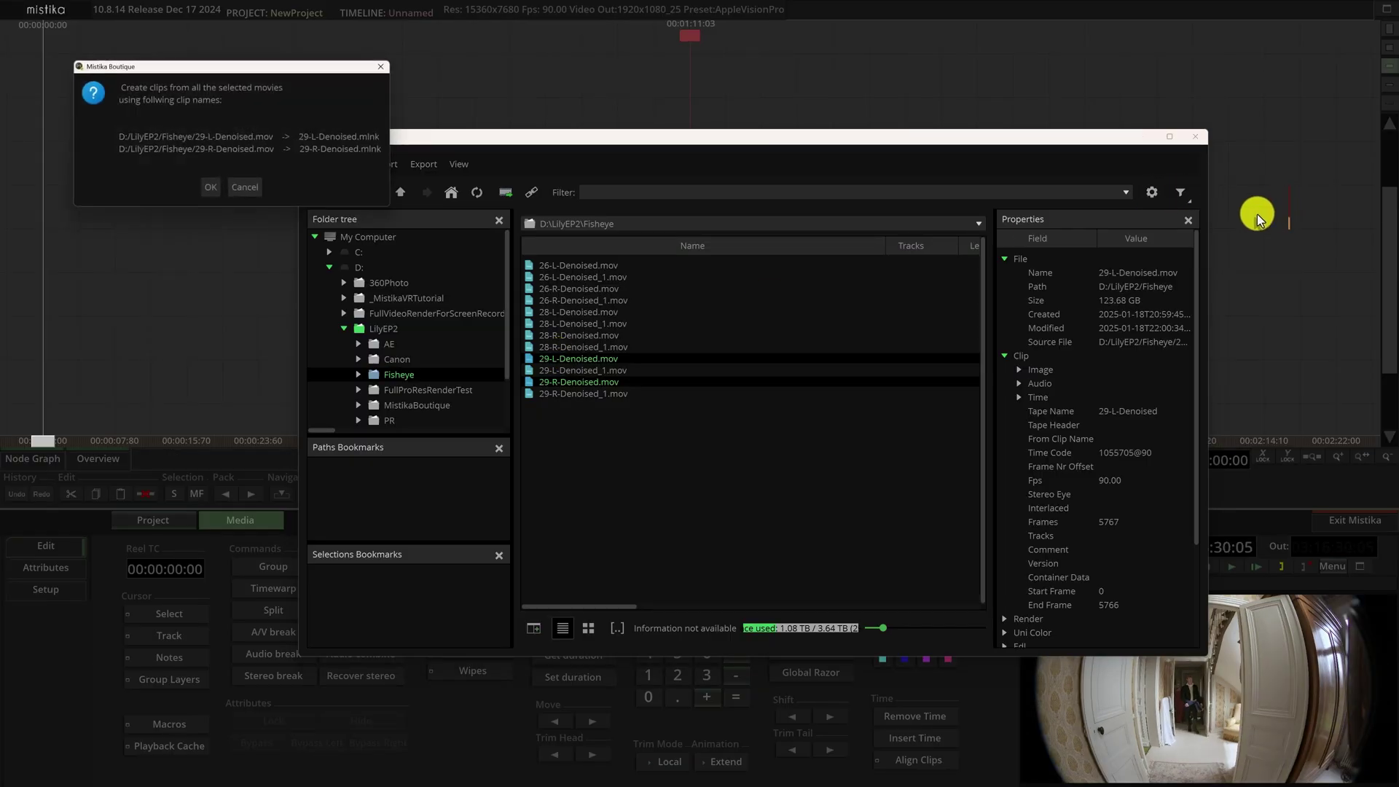
Confirm importing both denoised Fisheye movies as clips, placing 29-L-Denoised on the timeline
click(213, 189)
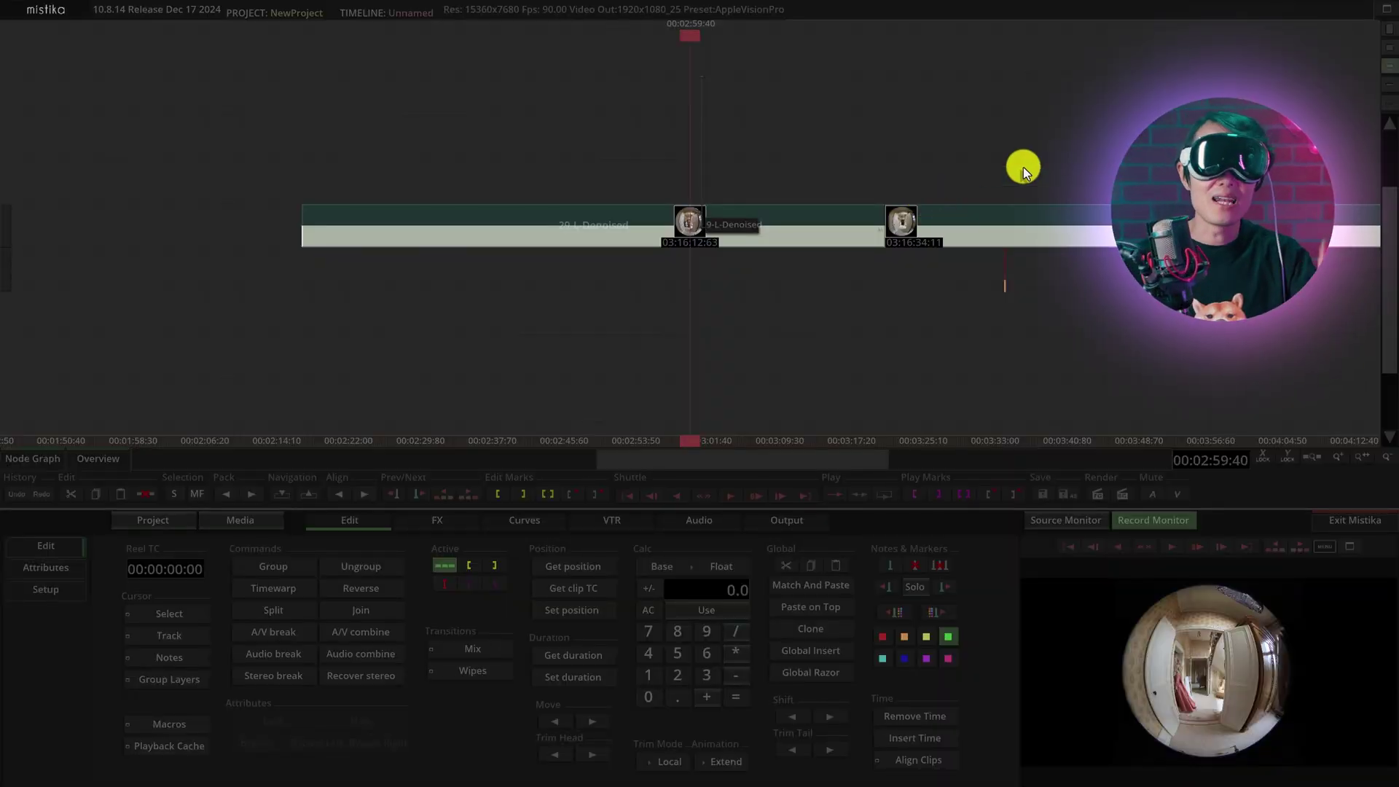
Stack 29-R-Denoised beneath 29-L-Denoised on the timeline and show the effects palette
drag(1055, 138, 940, 298)
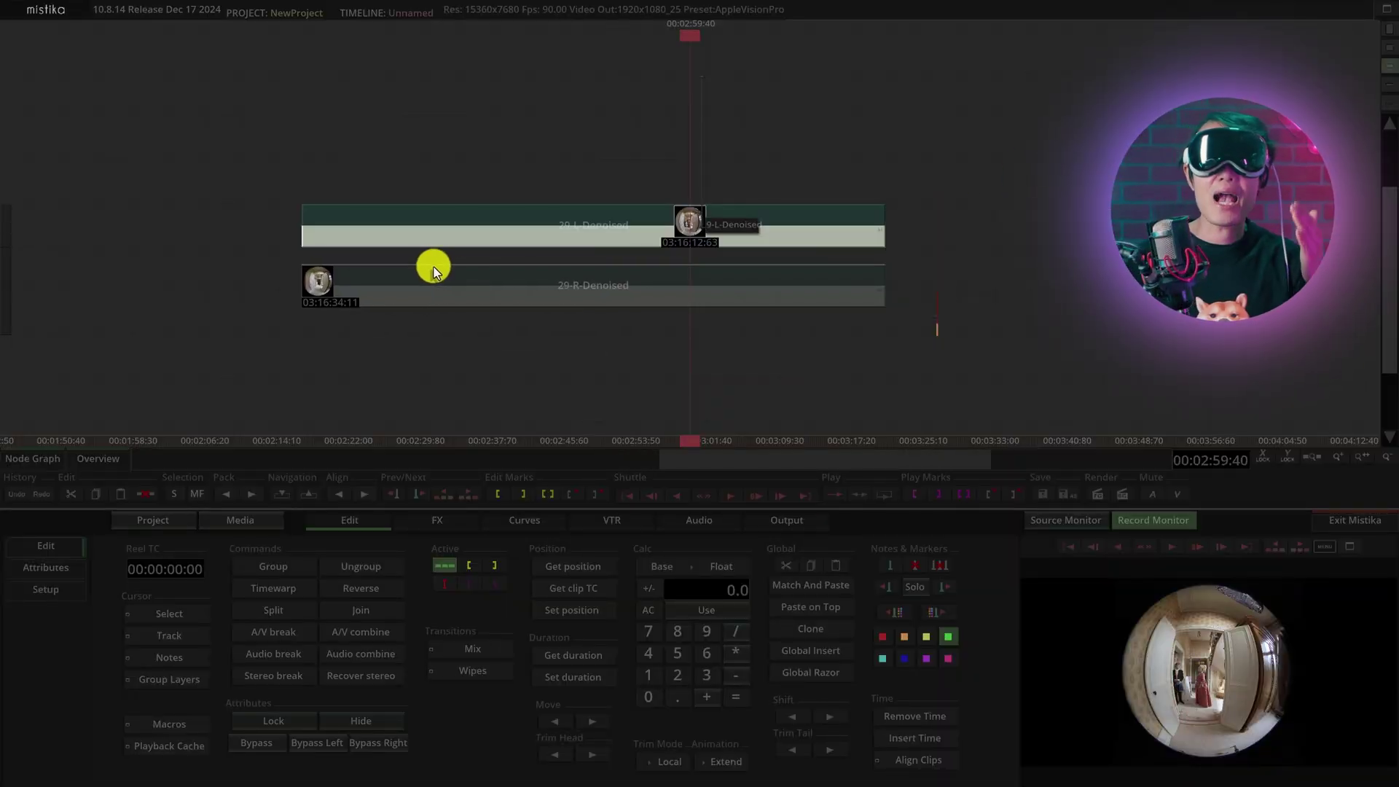
drag(1016, 209, 441, 248)
drag(446, 157, 627, 392)
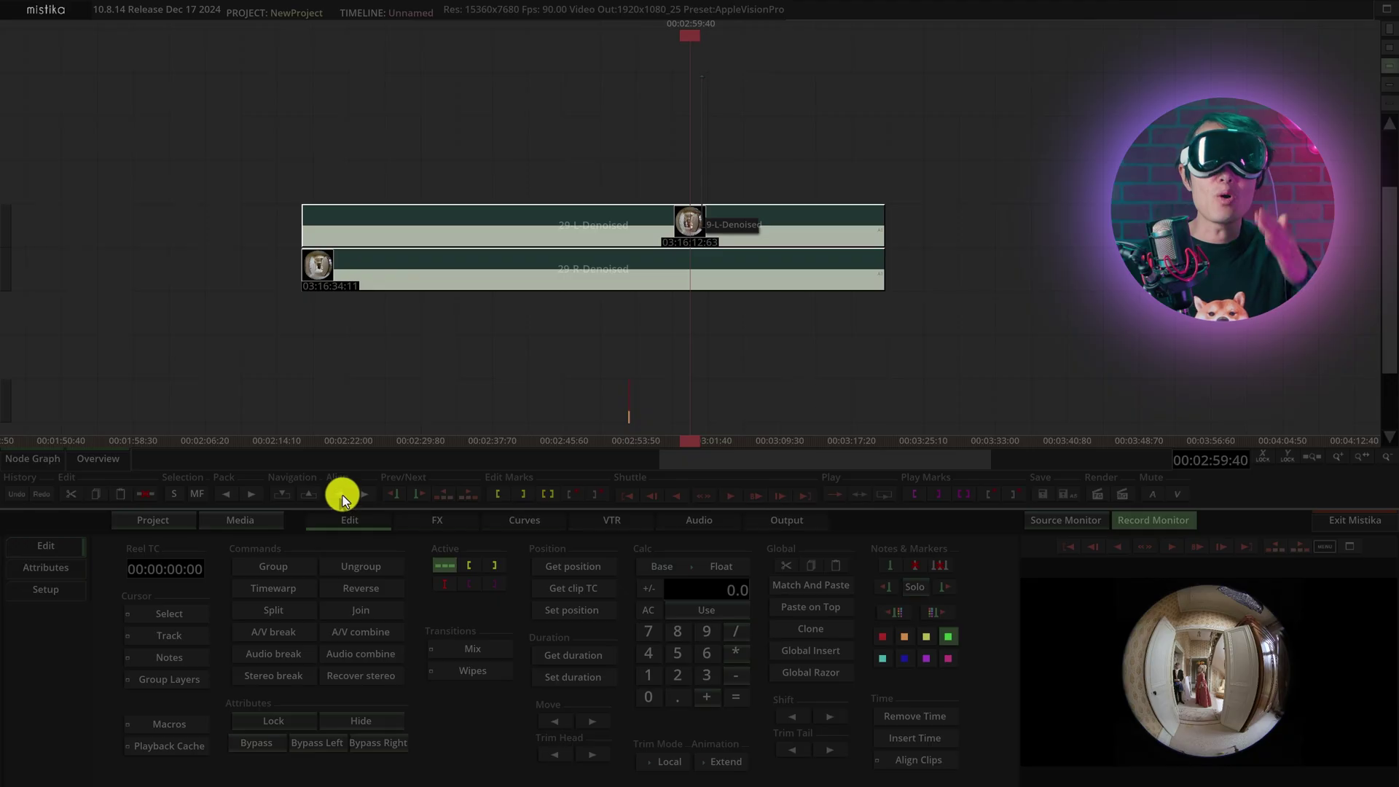
click(533, 221)
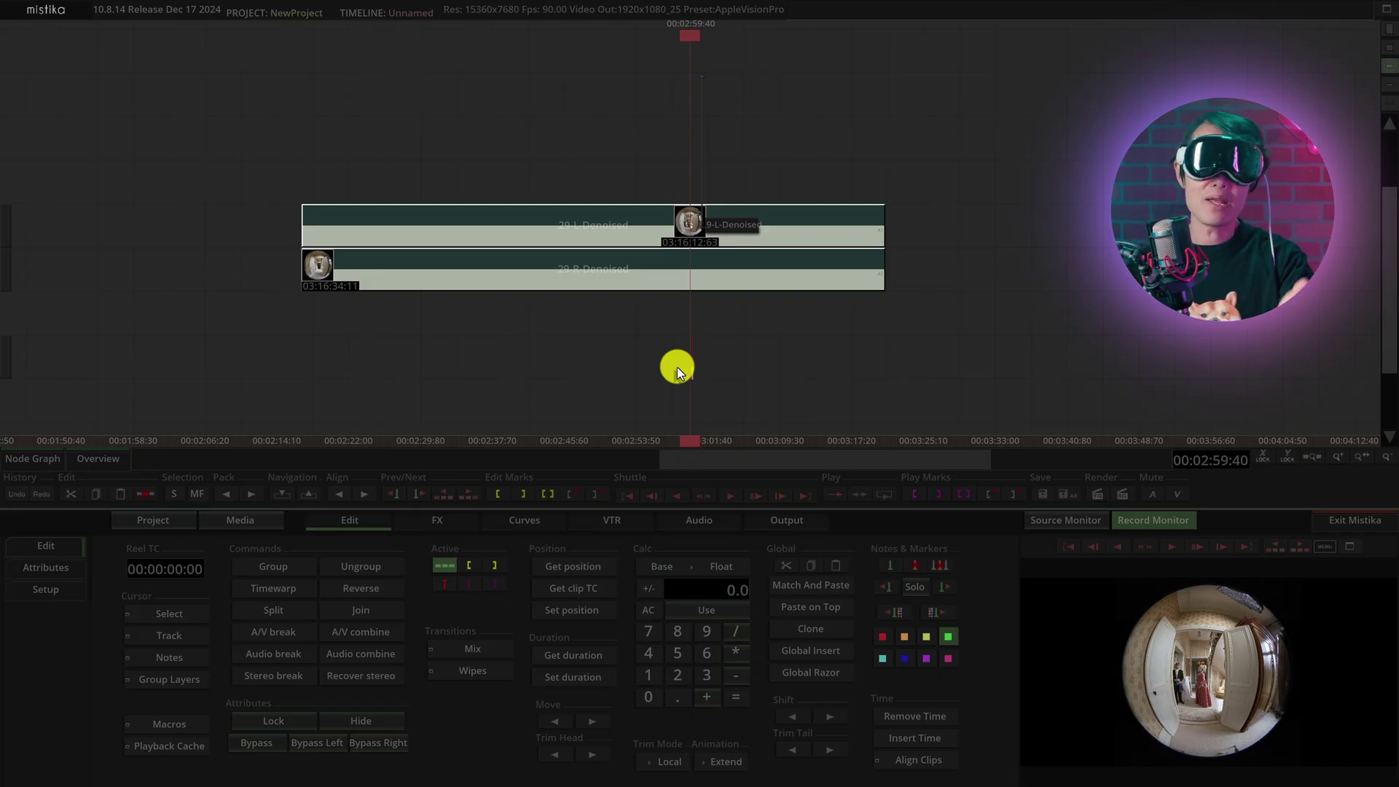
click(425, 521)
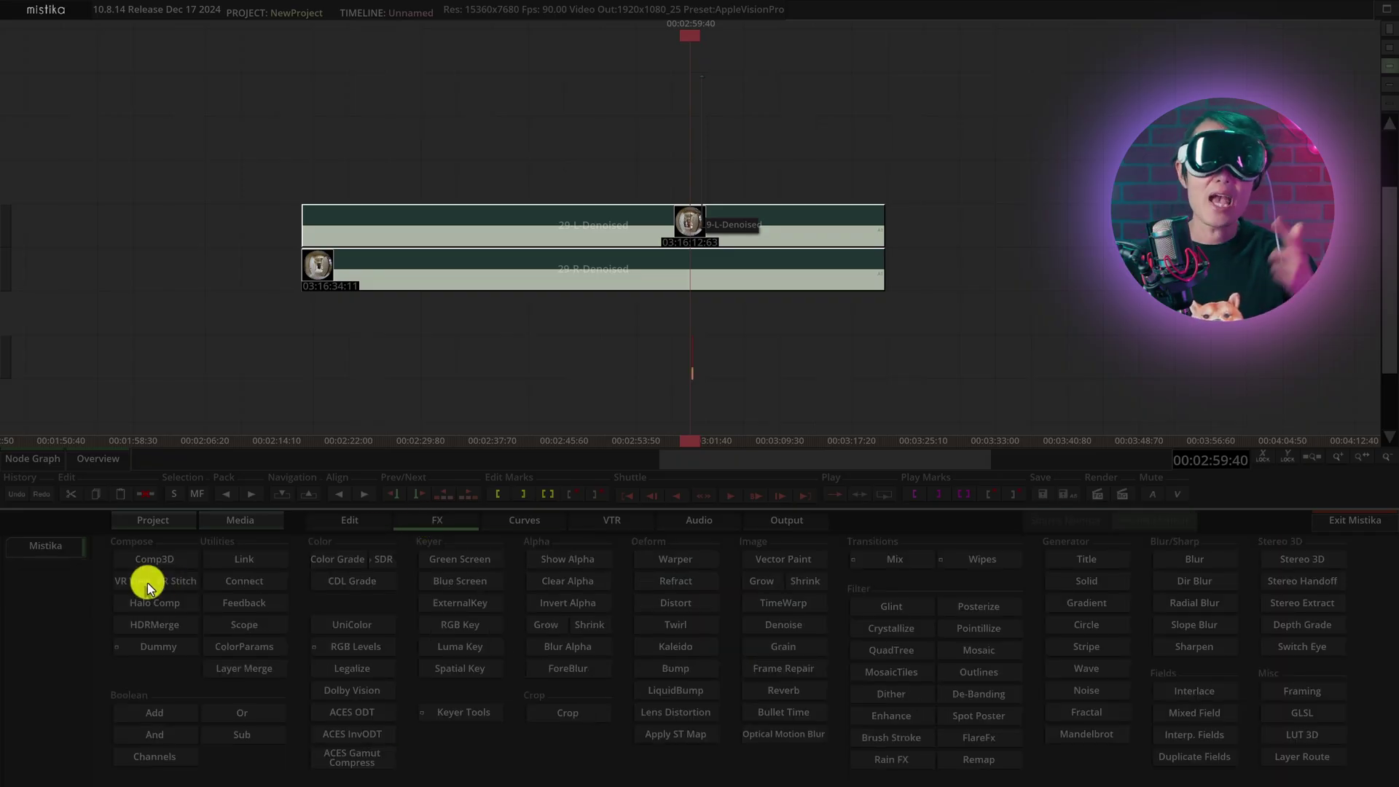
Add a VR Stitch over both eye clips and give it a second input camera
click(167, 590)
double_click(502, 182)
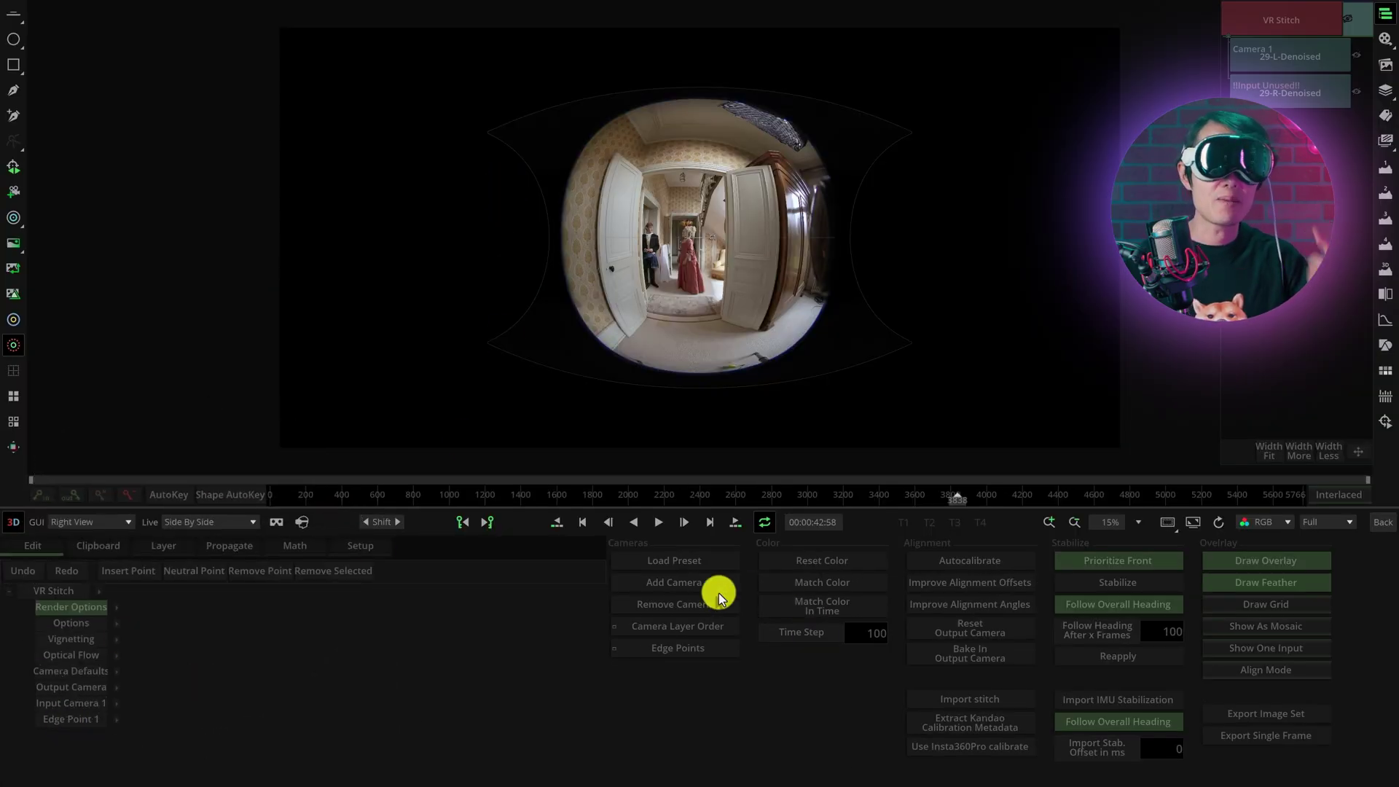
click(687, 581)
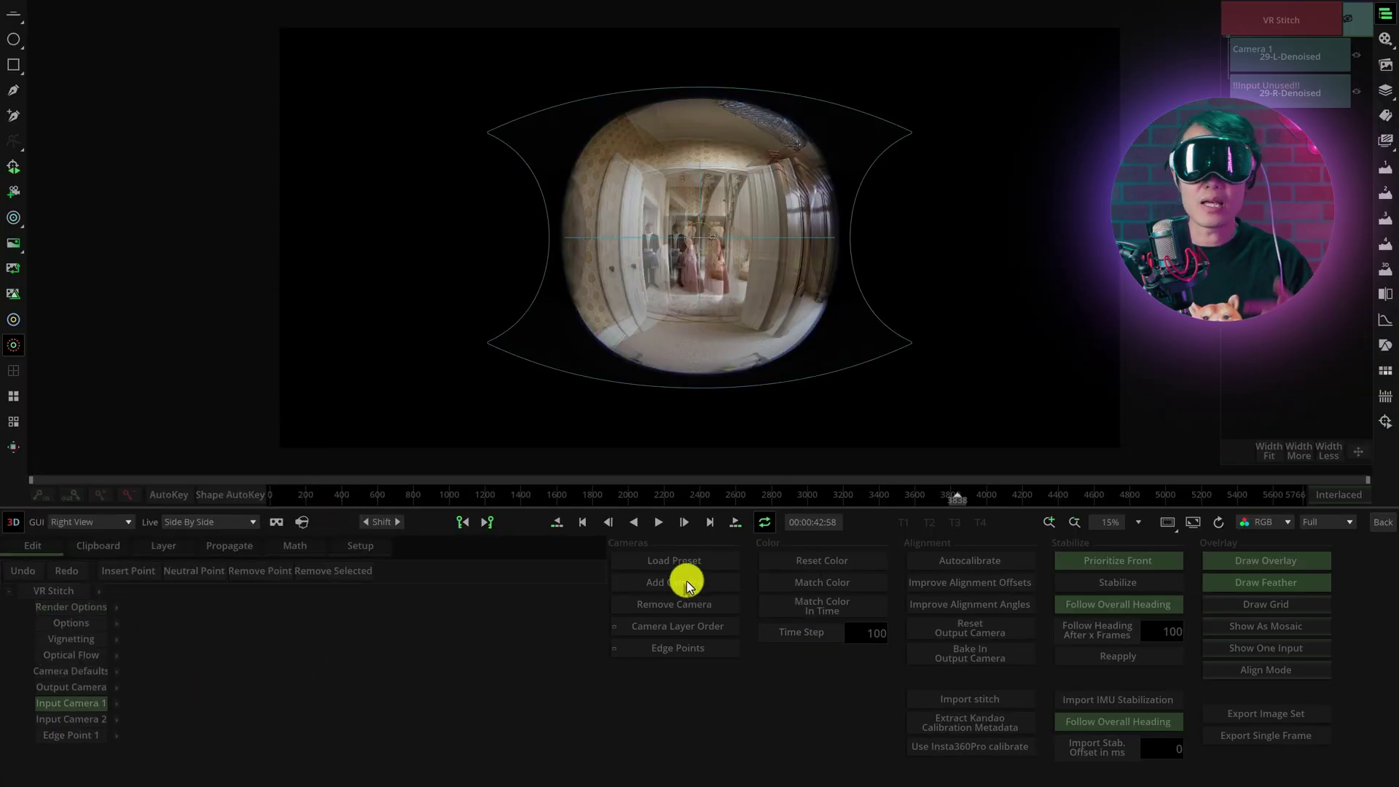
Preview Input Camera 2 alone, show both inputs again, and browse camera presets by drive
click(1254, 645)
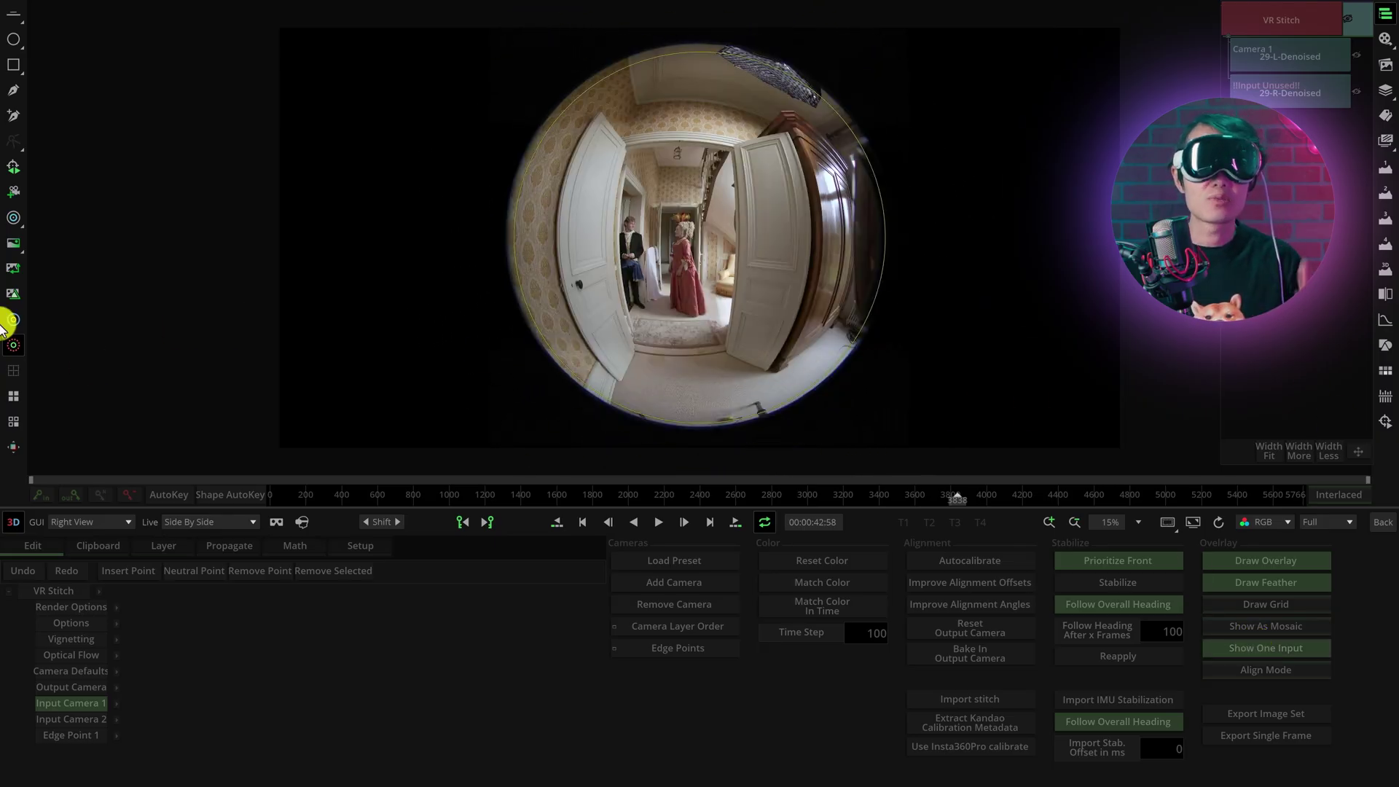
click(630, 302)
click(1245, 653)
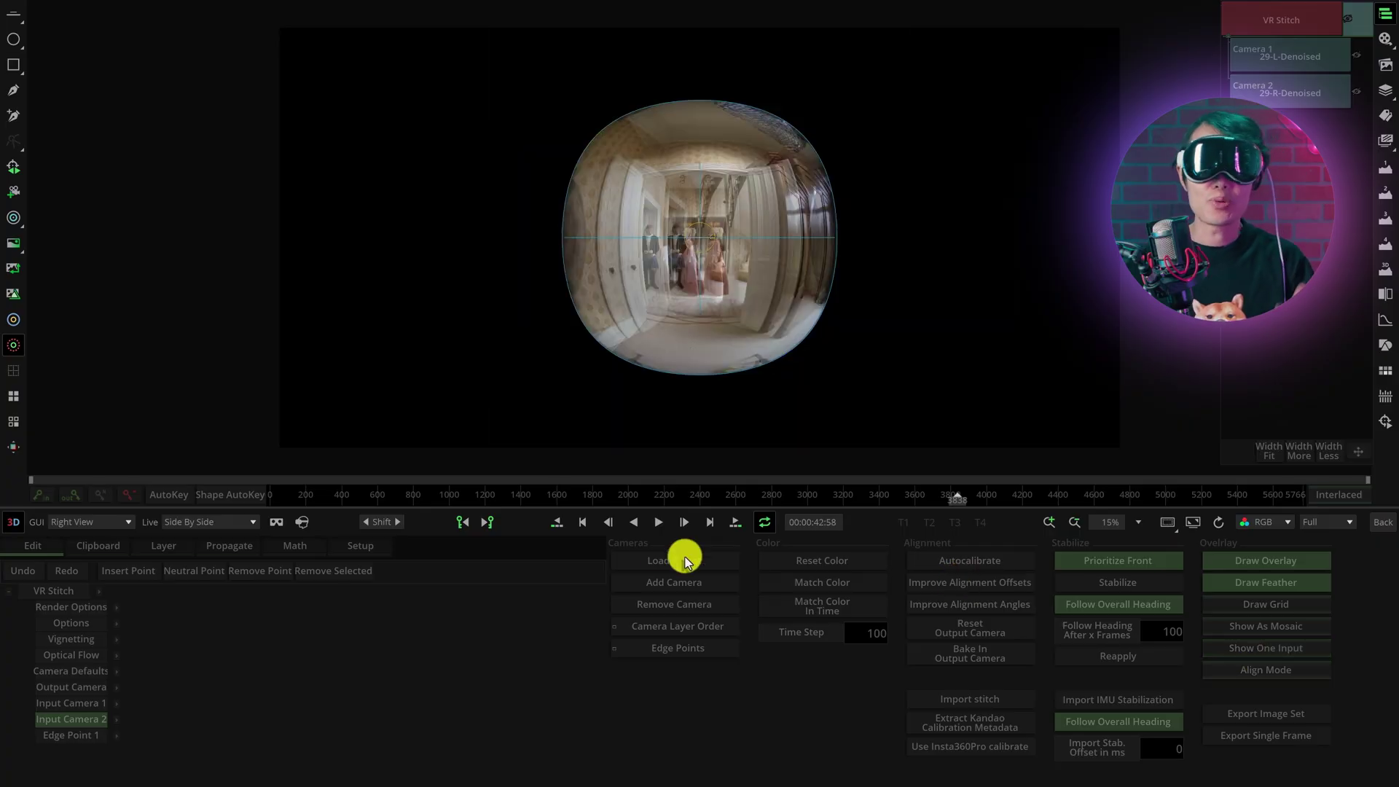
click(673, 560)
click(44, 315)
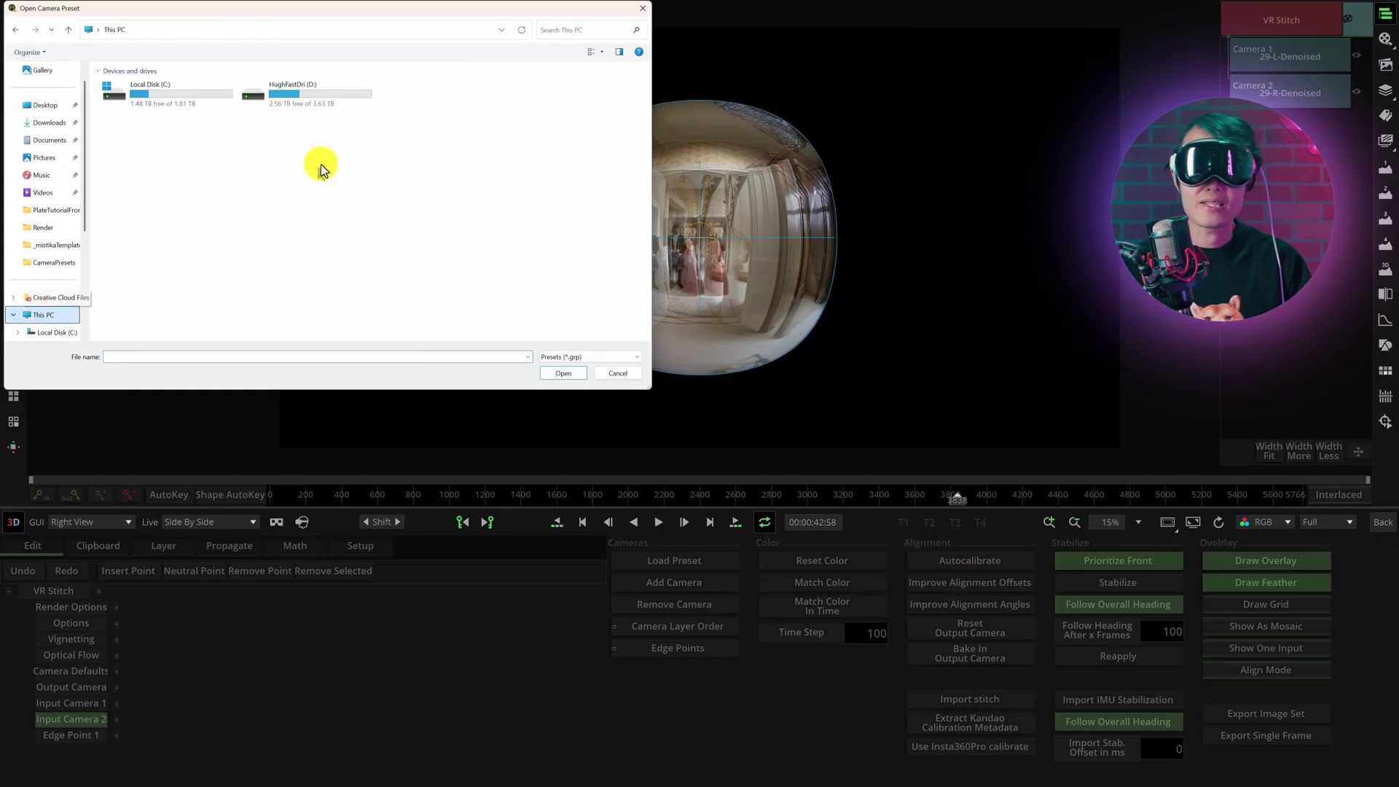
Load the saved '29' camera preset from D: > LilyEP2 > Template > _mistikaTemplate
double_click(257, 117)
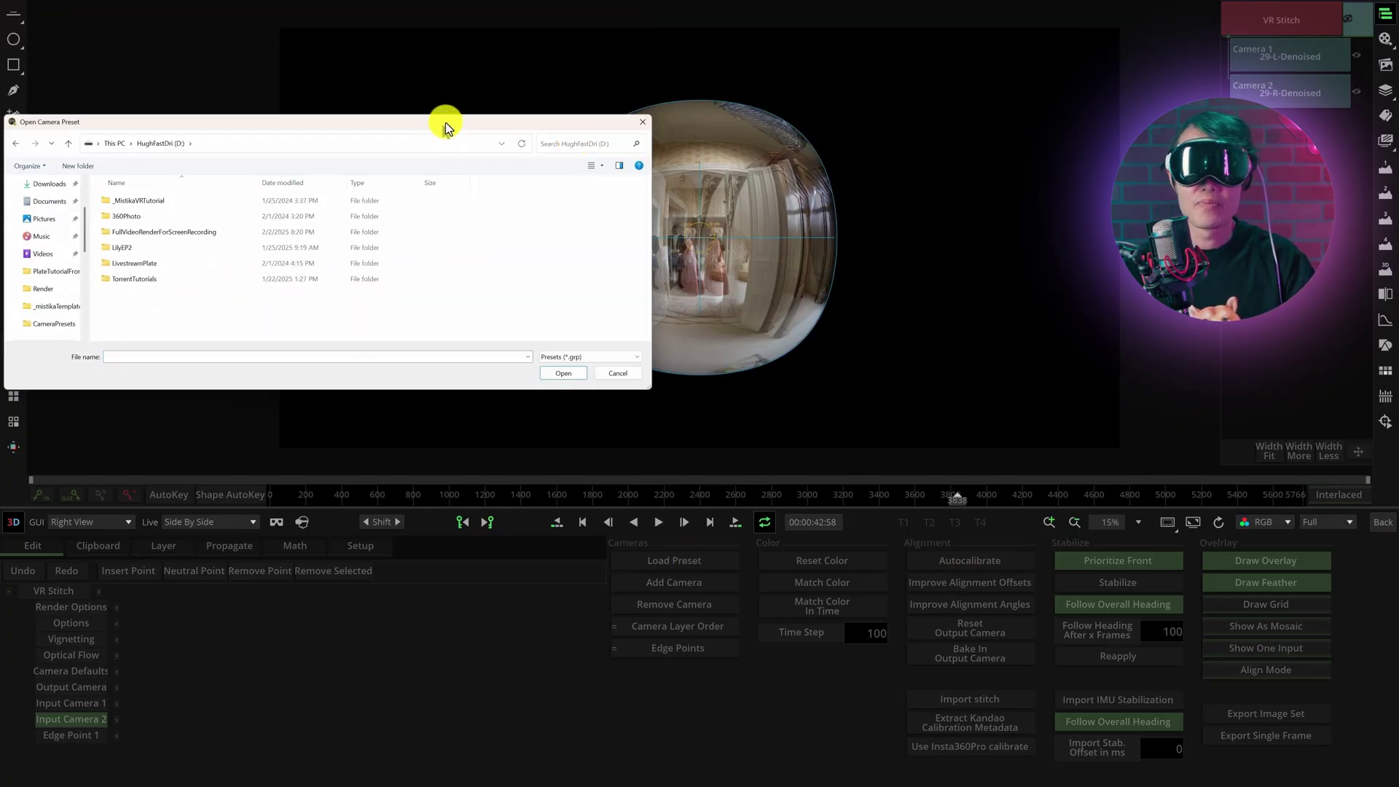
drag(400, 16, 461, 156)
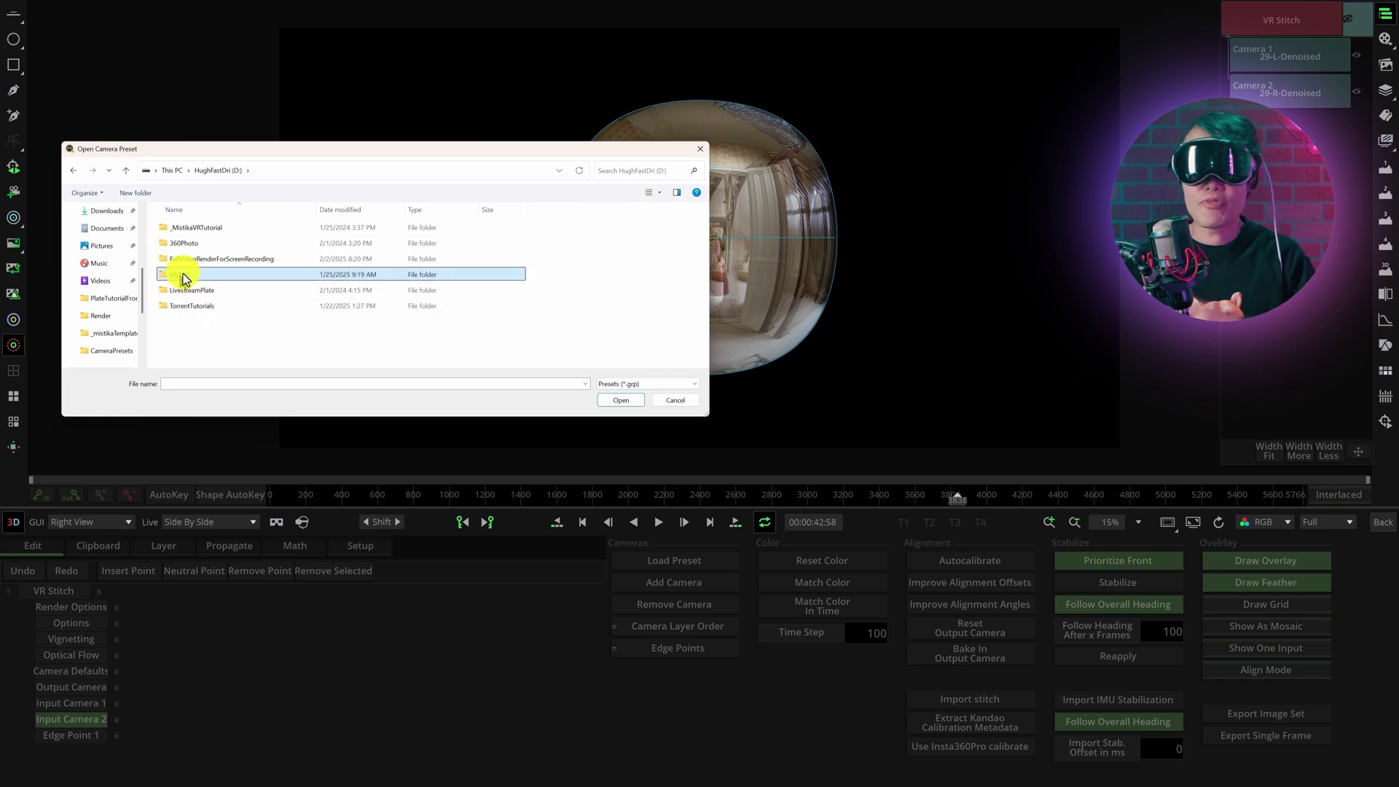
double_click(182, 275)
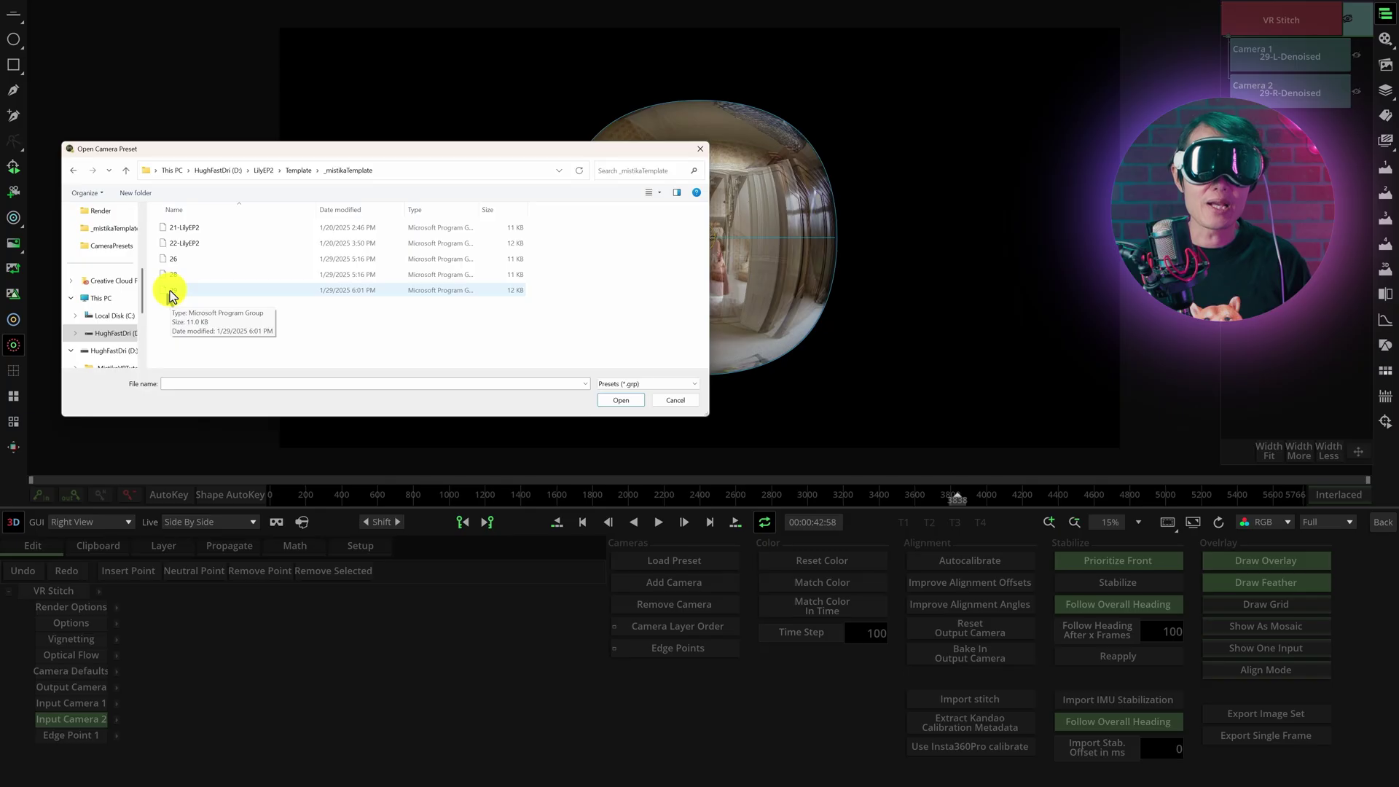
click(614, 402)
click(667, 398)
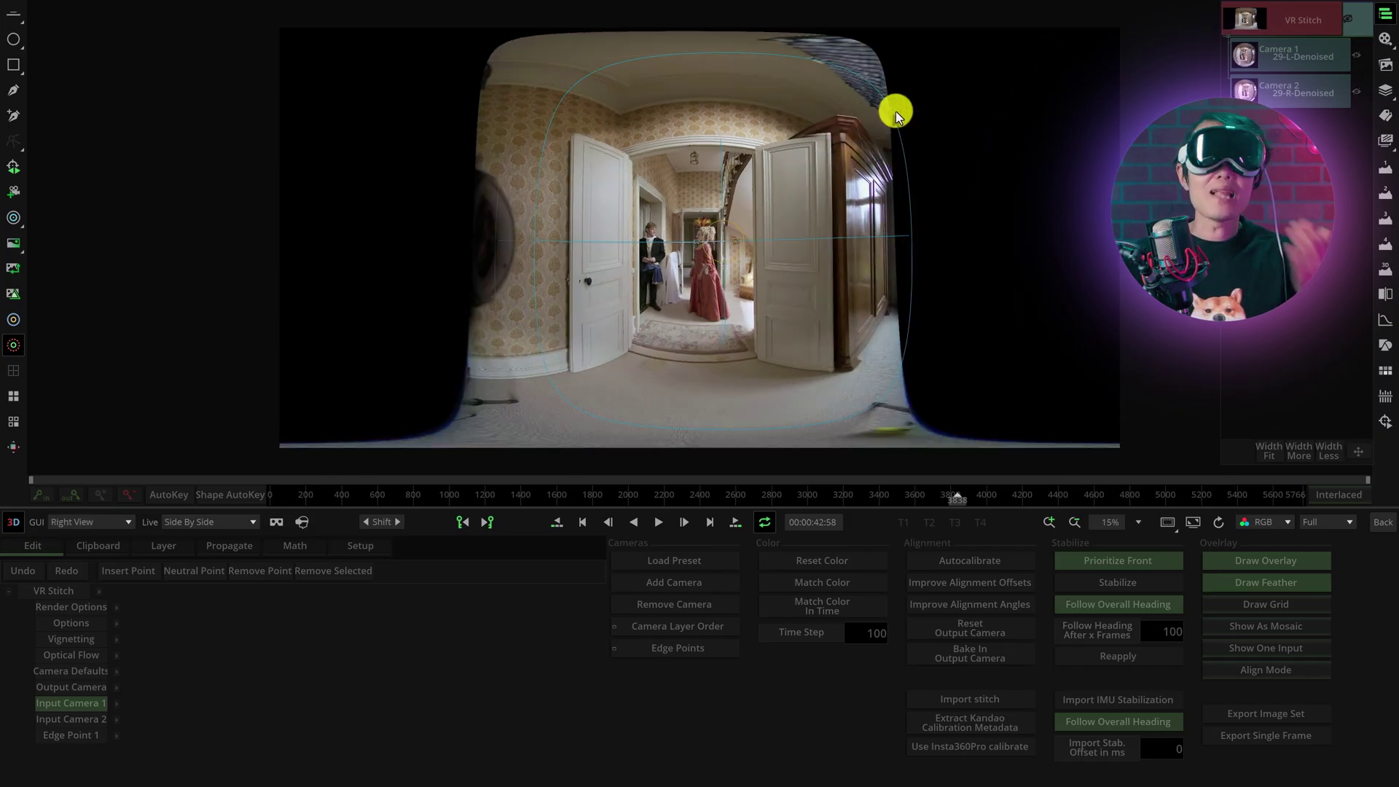
key(v)
Check the stitch as a fitted B&W Anaglyph, then switch the viewer to Left View
key(v)
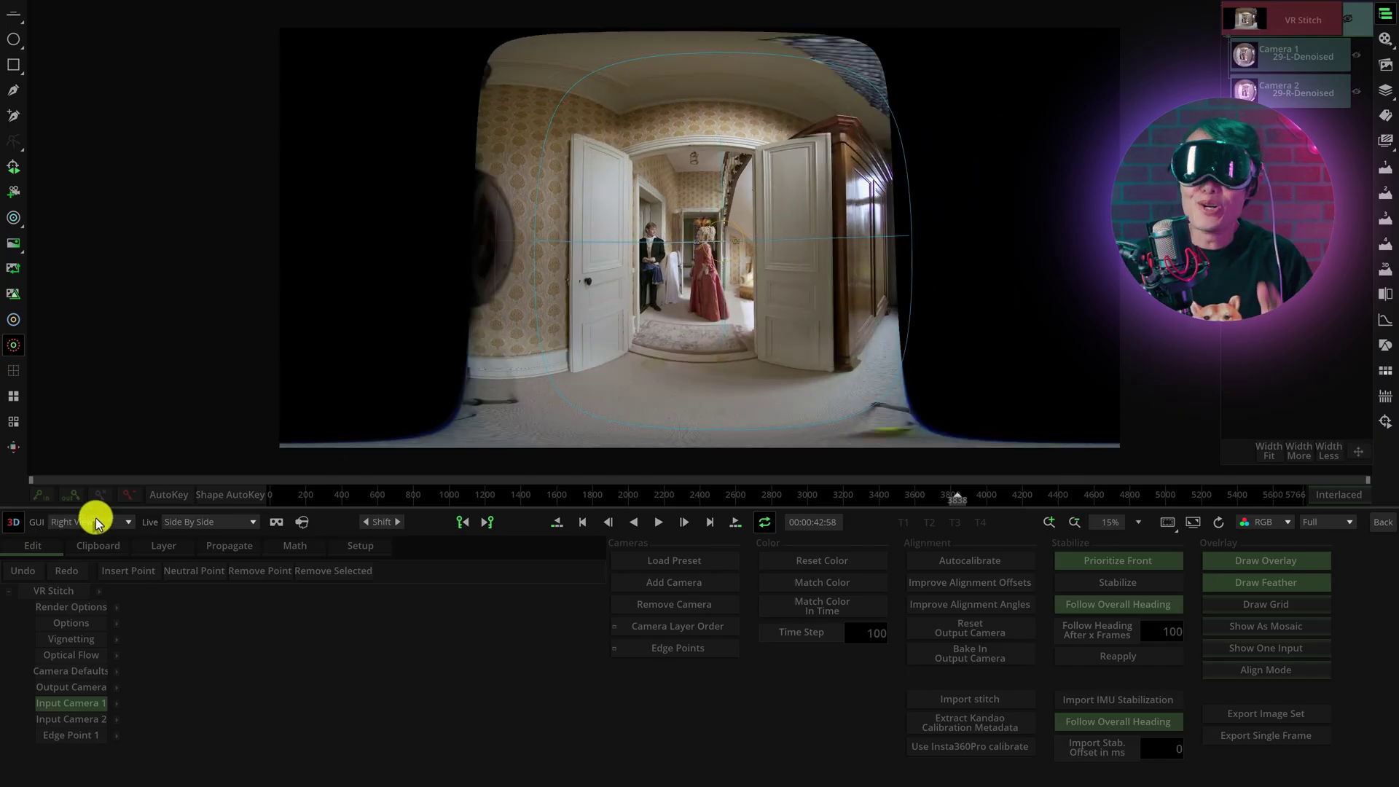
key(v)
click(97, 576)
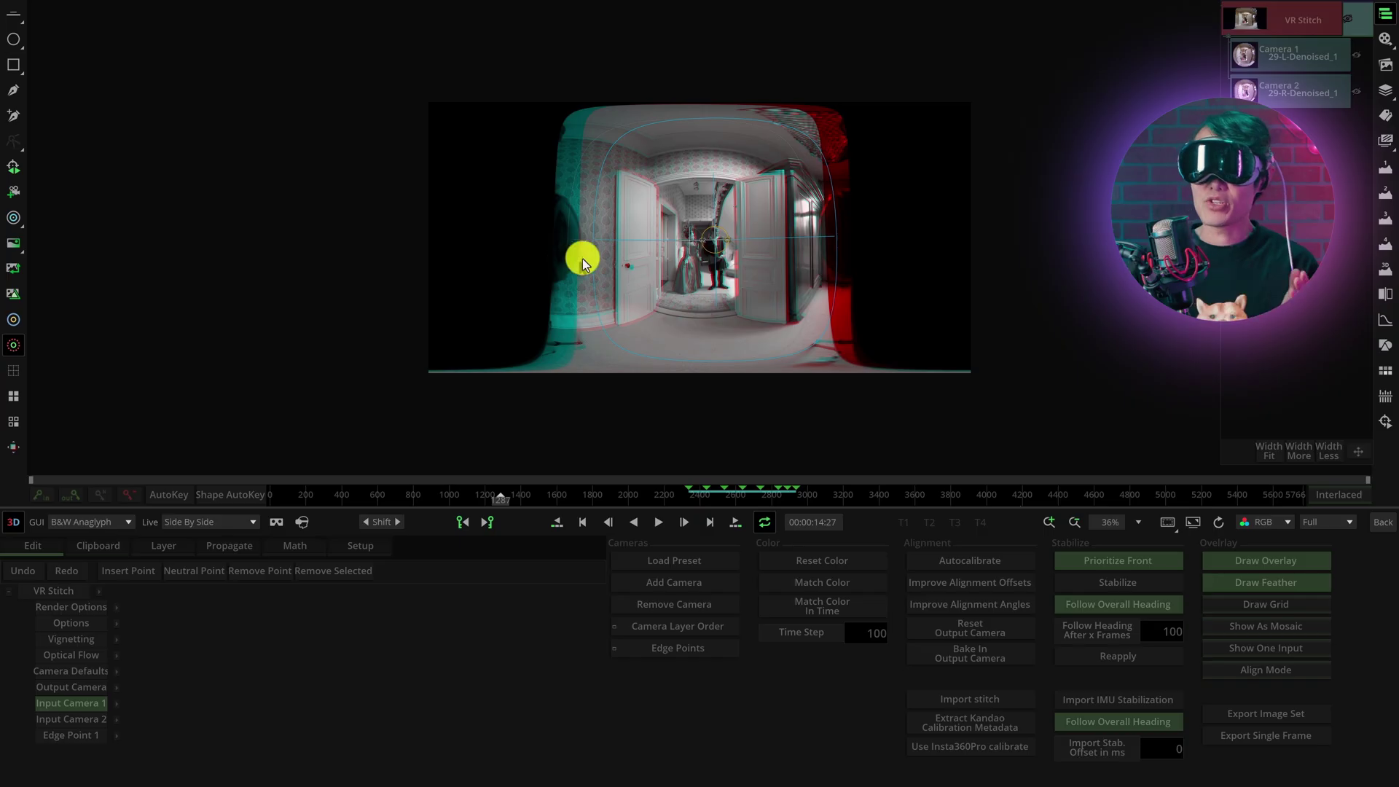
key(f)
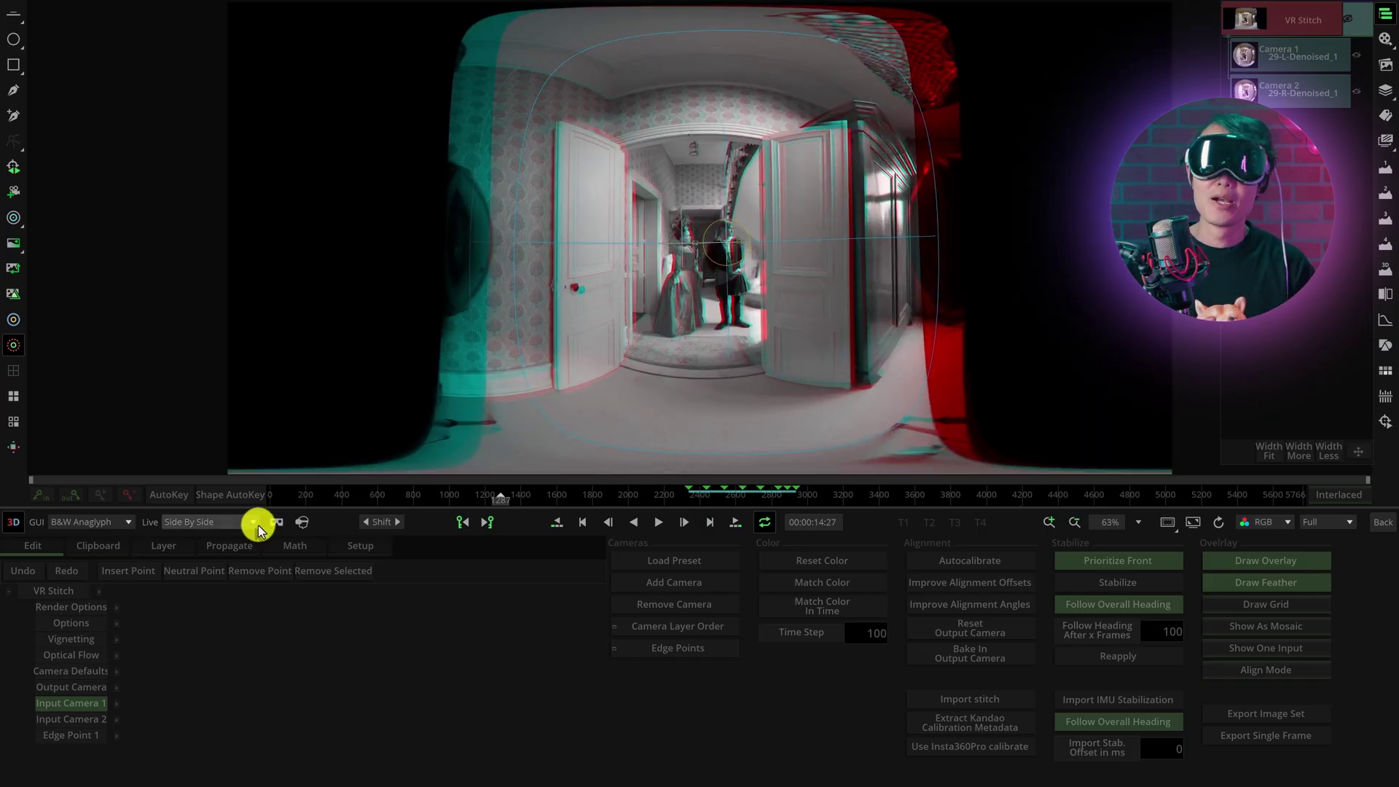
click(277, 521)
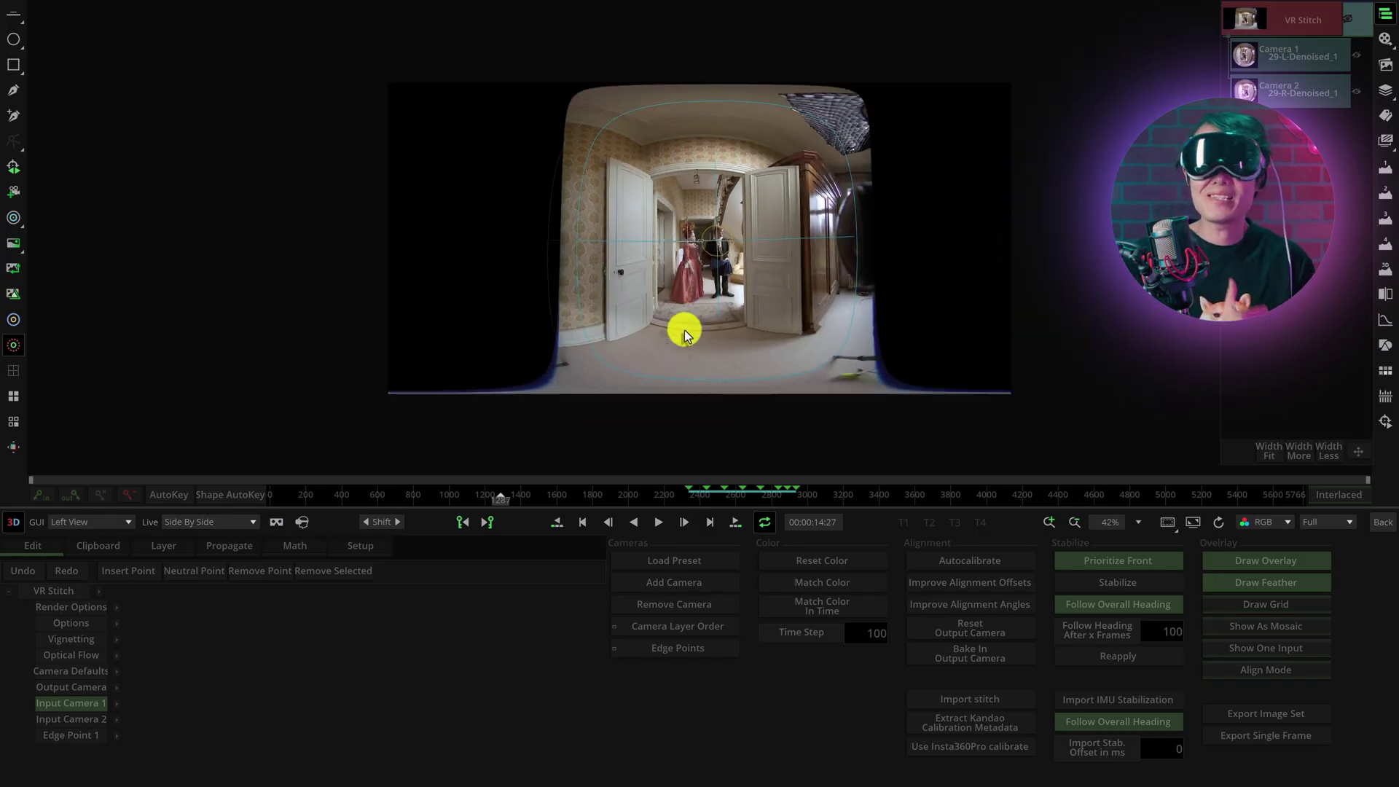
scroll(684, 332, up, 2)
scroll(685, 332, up, 2)
scroll(621, 341, up, 2)
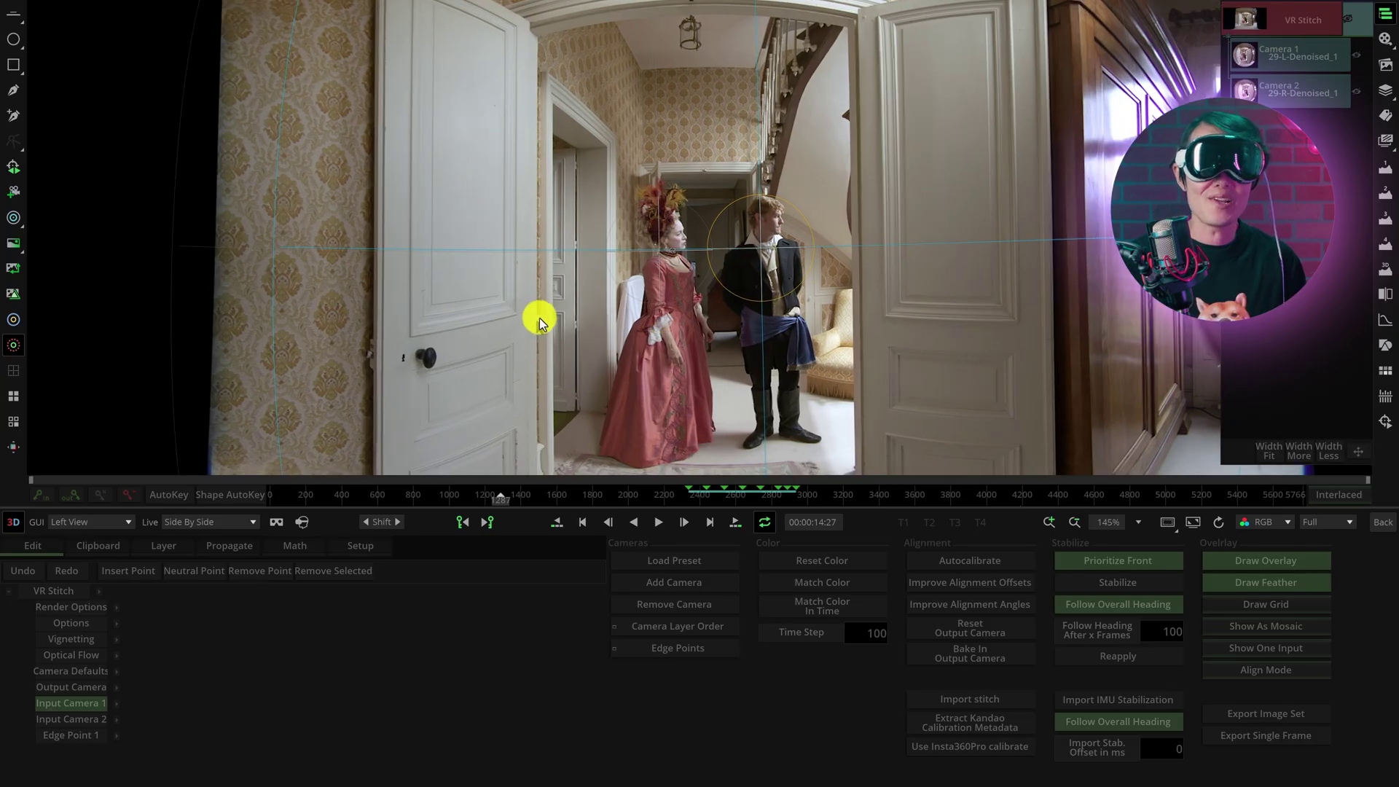
scroll(539, 323, up, 1)
scroll(482, 392, up, 1)
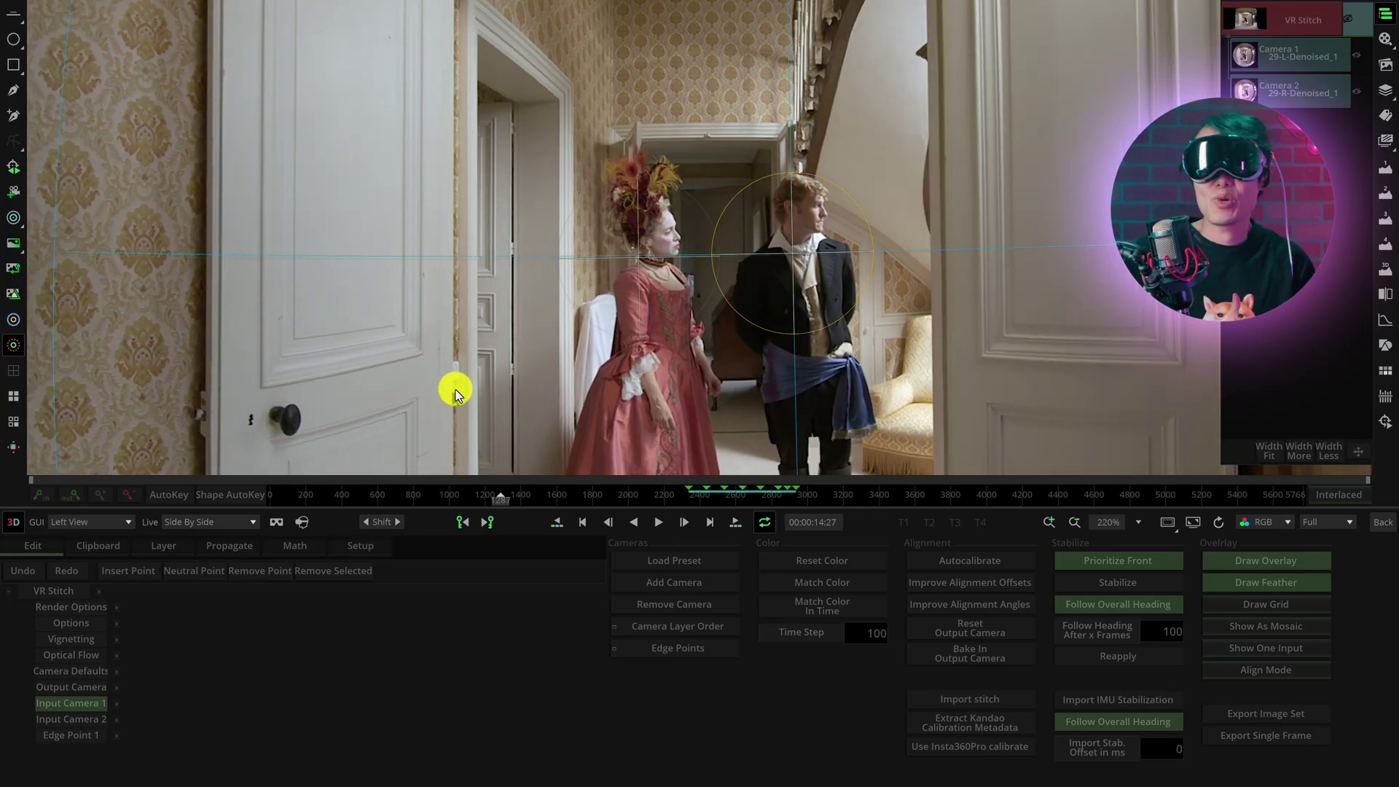
key(r)
key(l)
key(r)
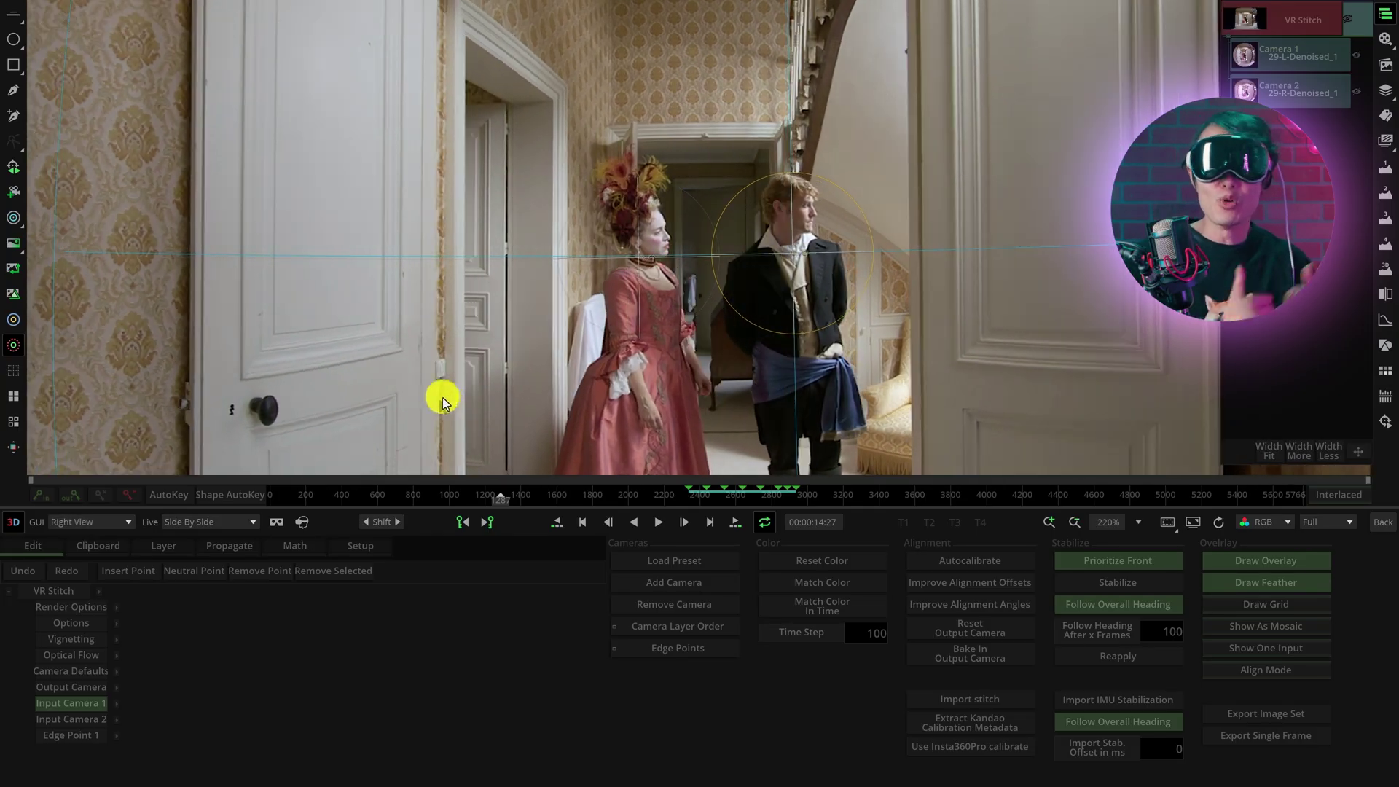
key(l)
key(r)
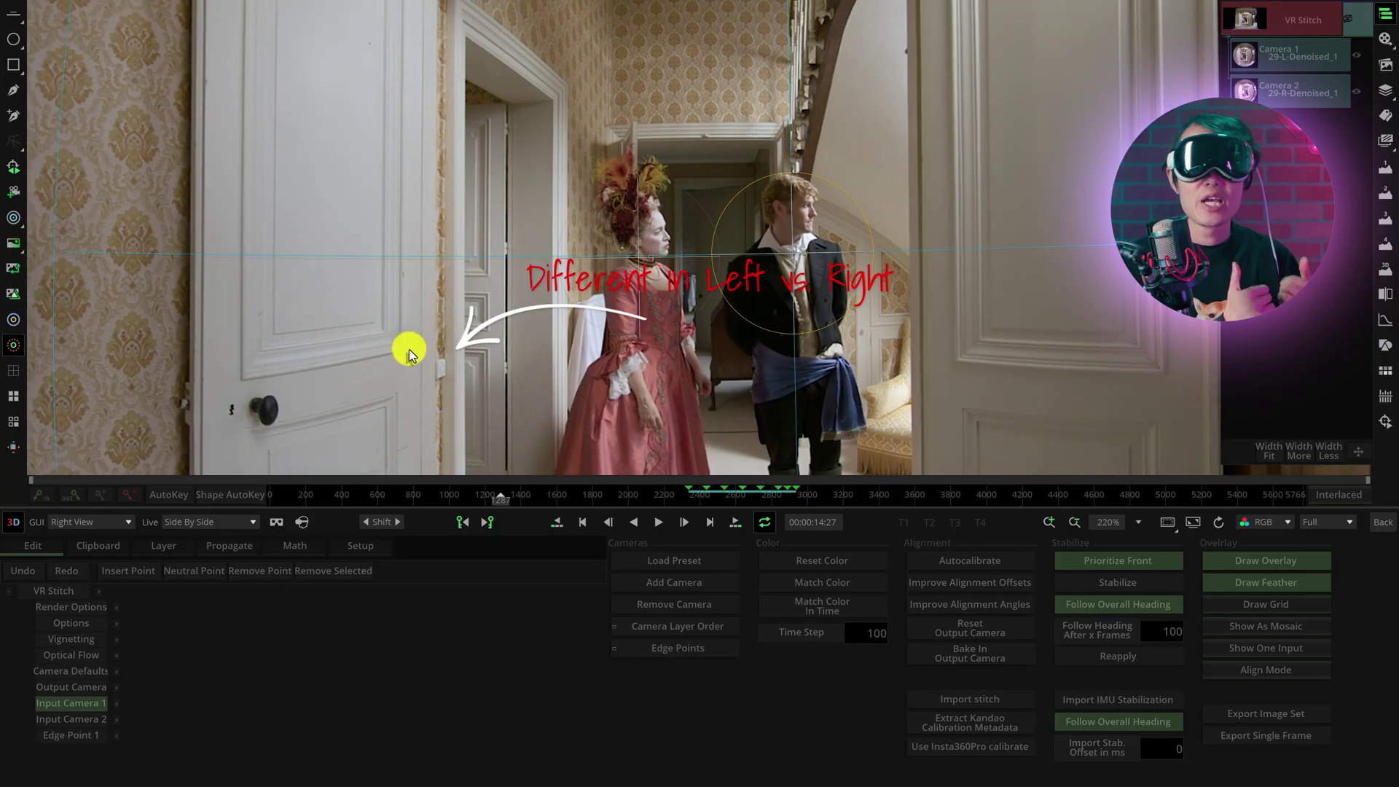
key(l)
key(r)
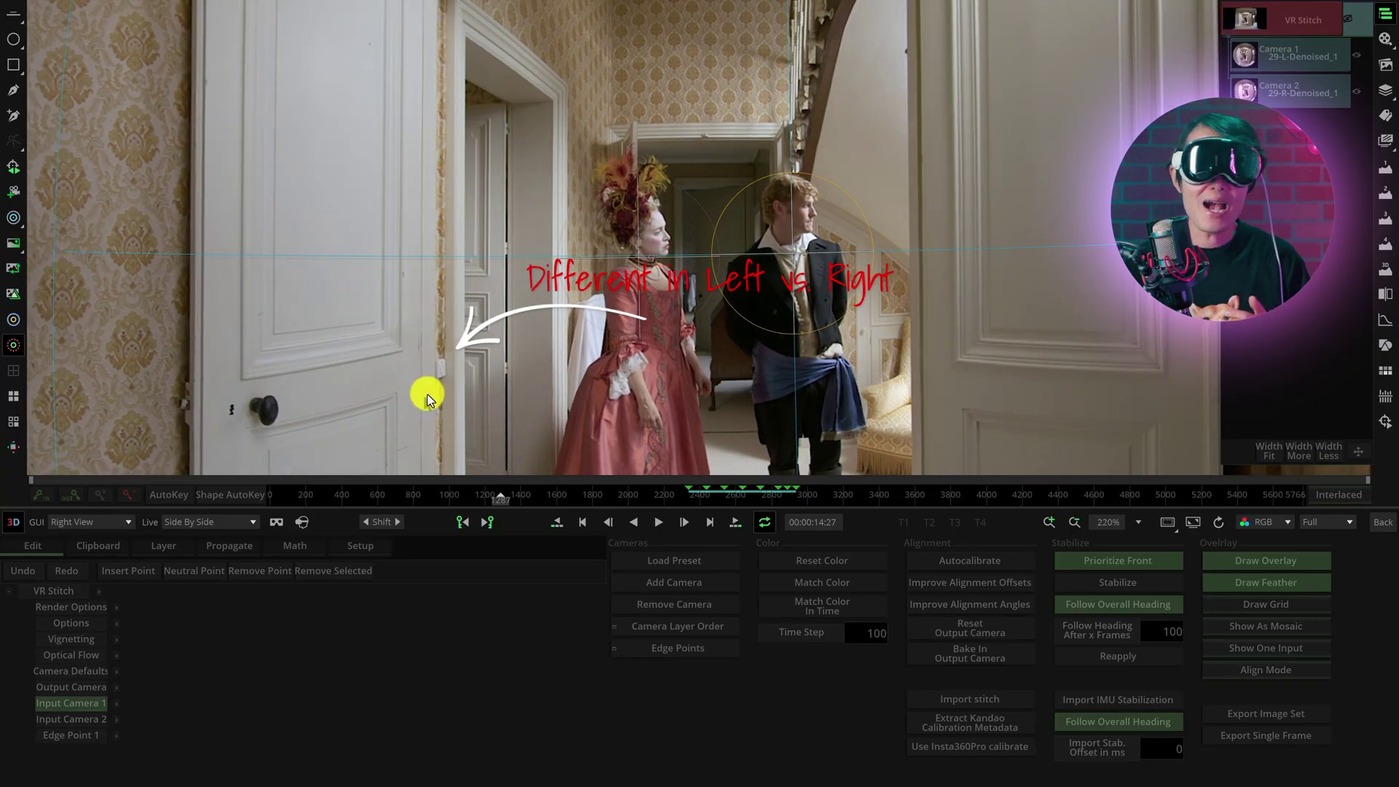
key(l)
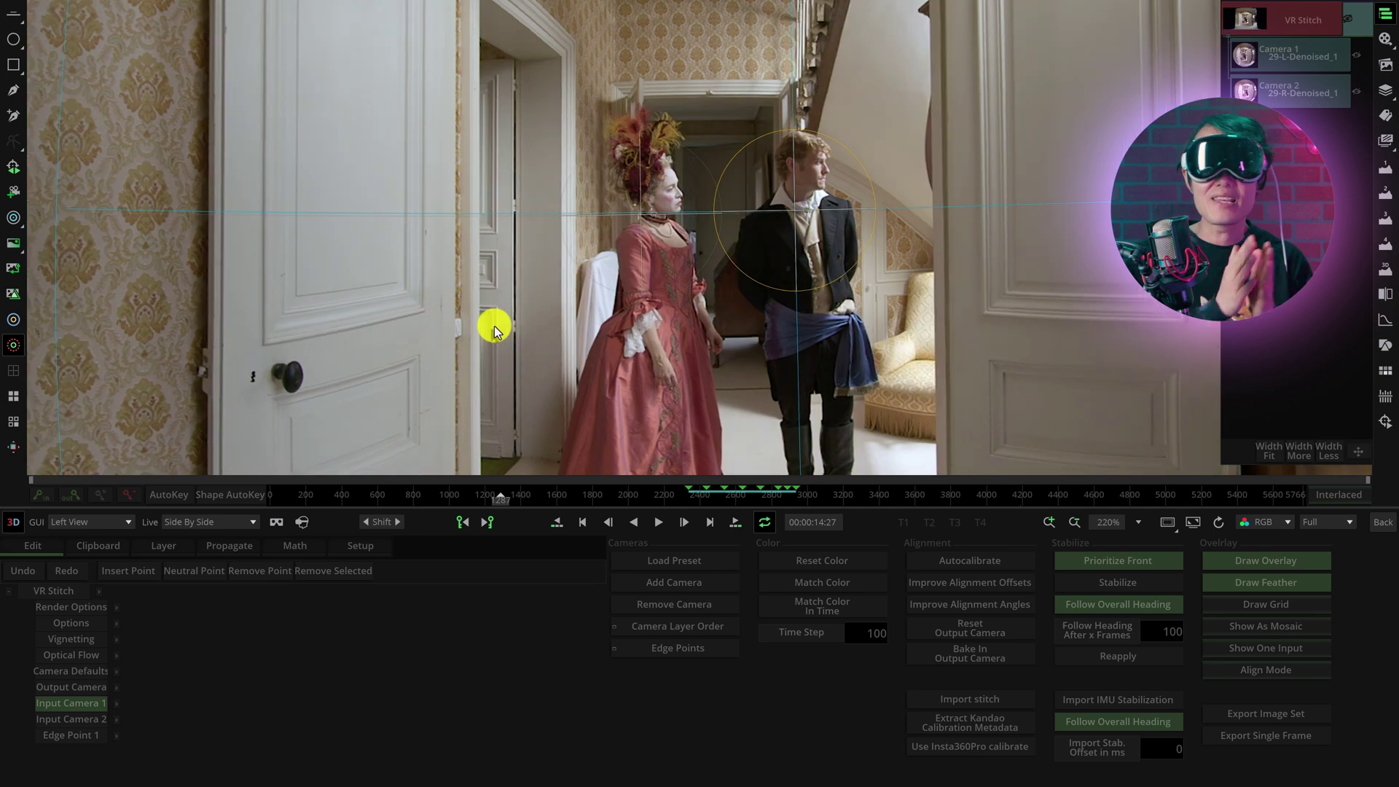
key(r)
drag(588, 501, 921, 489)
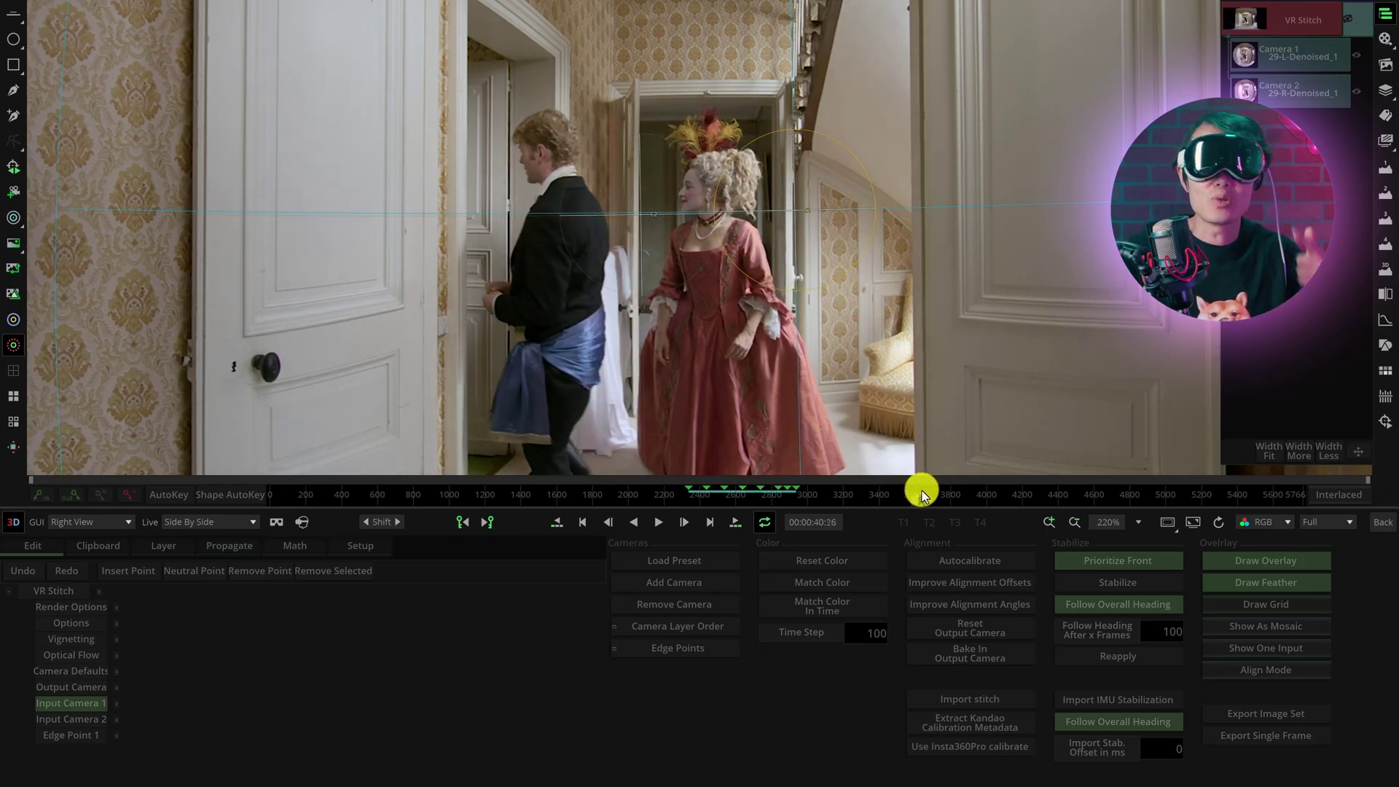
mouse_move(920, 488)
mouse_down()
mouse_move(906, 495)
mouse_move(941, 482)
mouse_move(903, 500)
mouse_up()
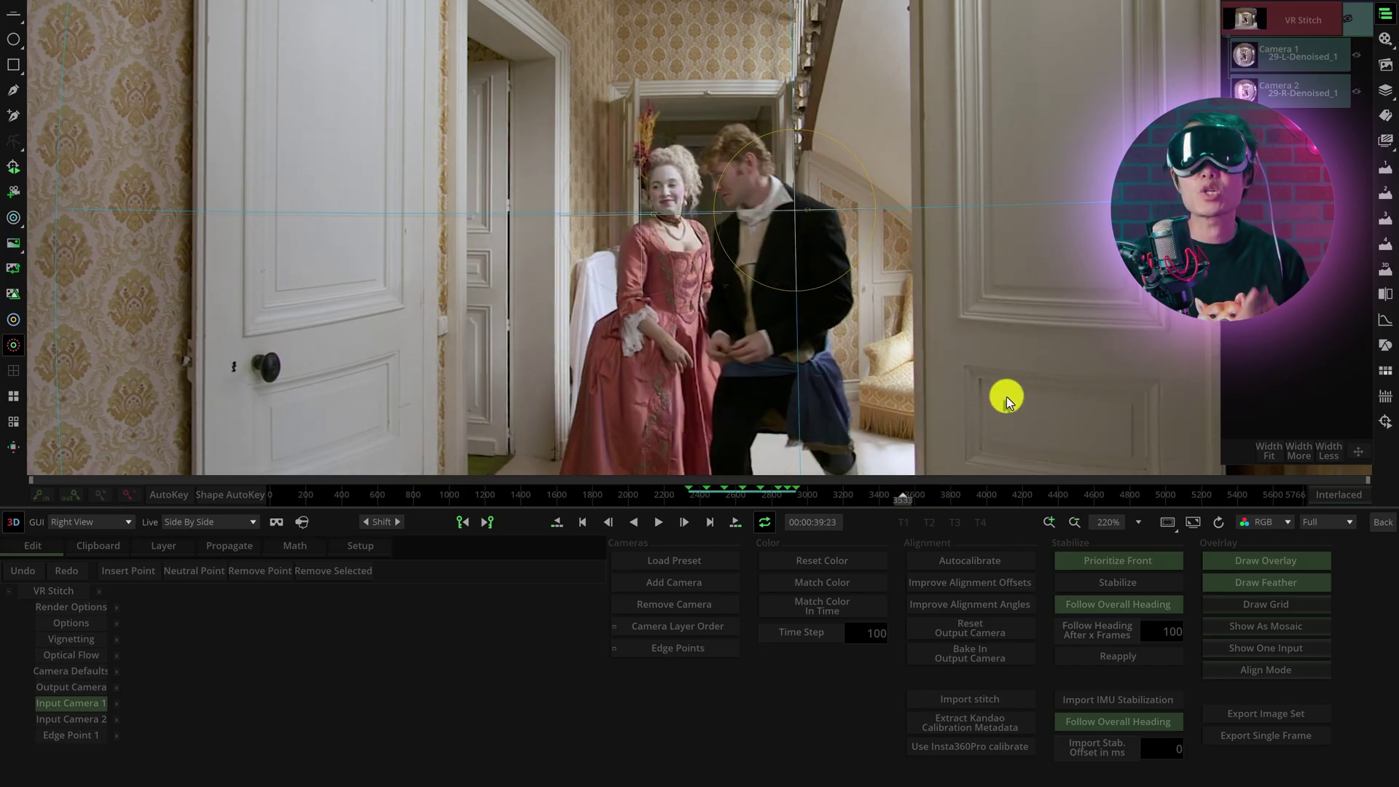
mouse_move(893, 485)
mouse_down()
mouse_move(1301, 495)
mouse_move(328, 490)
mouse_move(365, 492)
mouse_up()
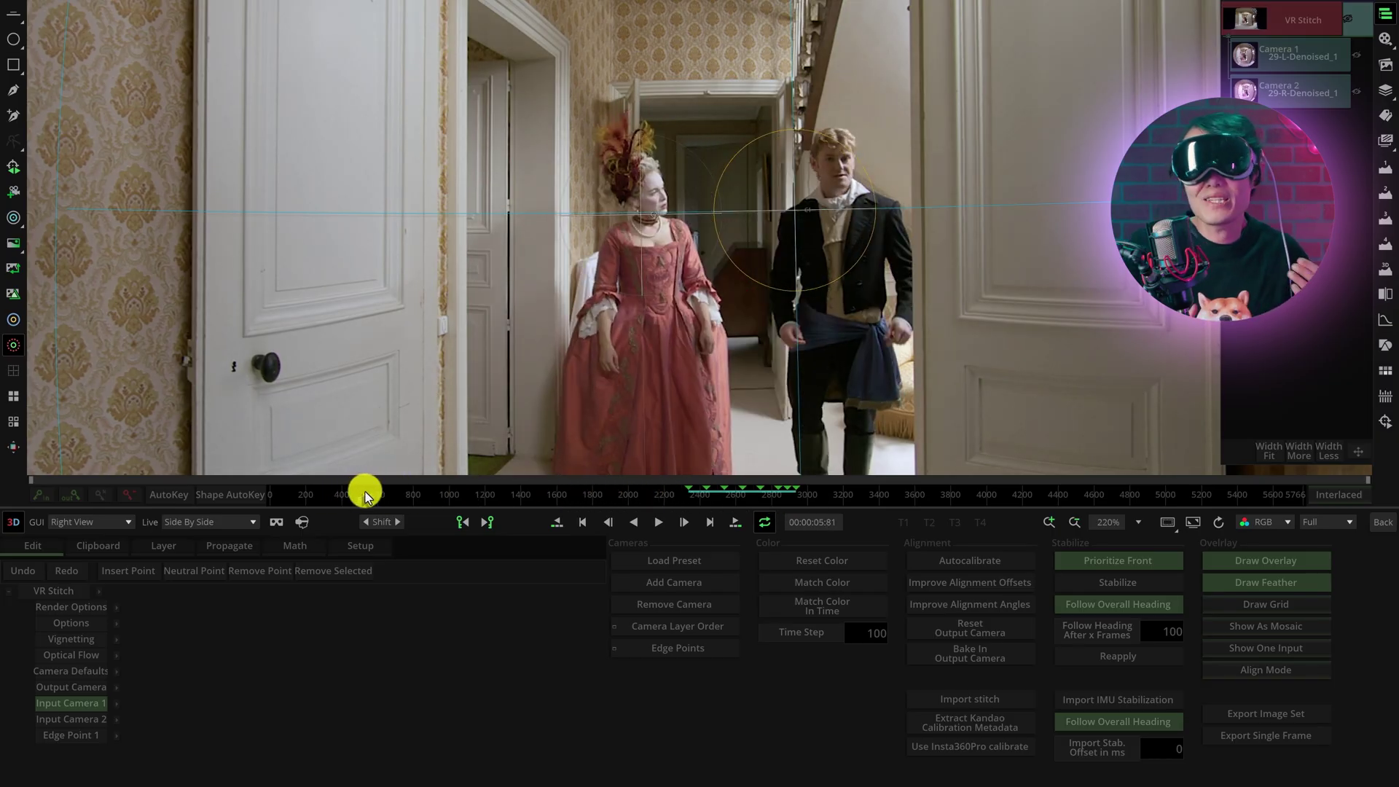
scroll(599, 230, down, 3)
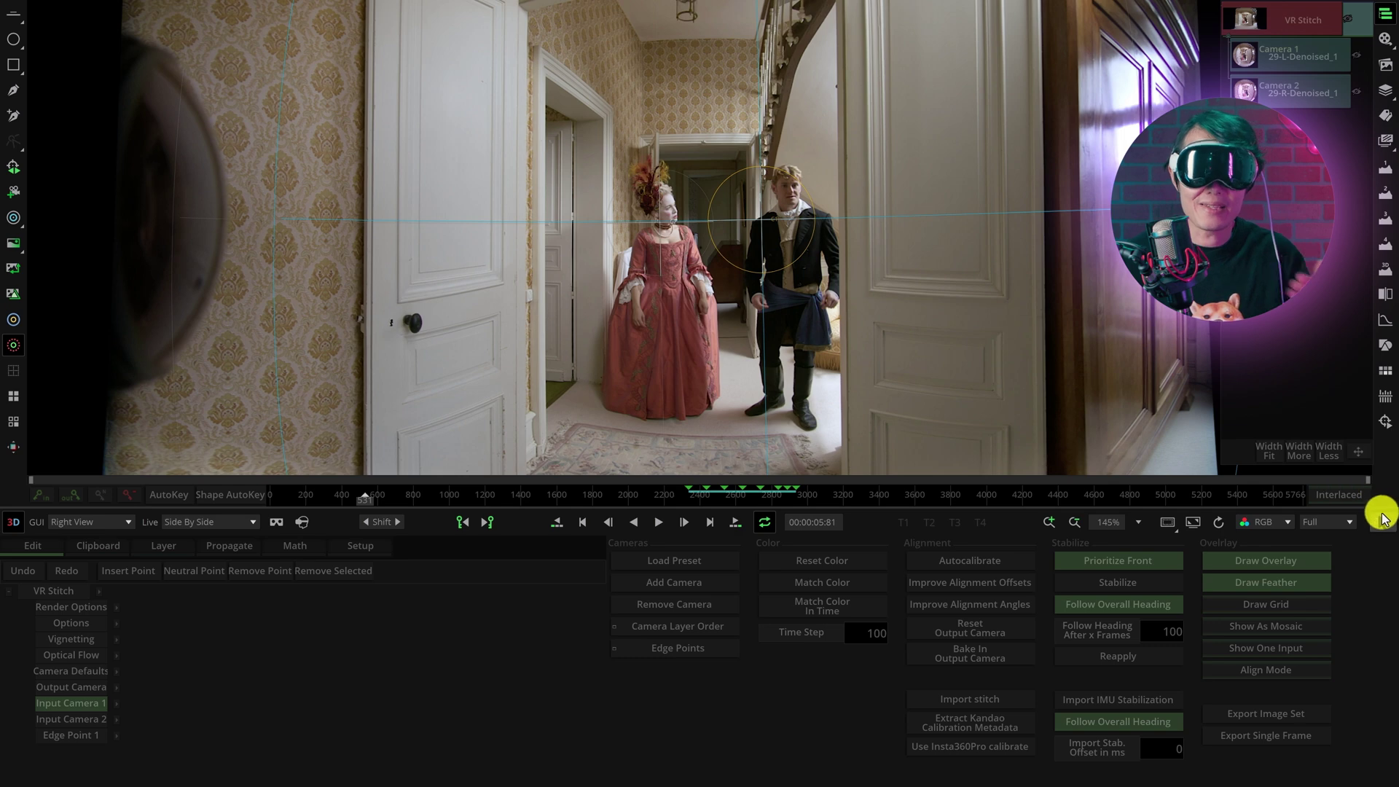
click(1383, 518)
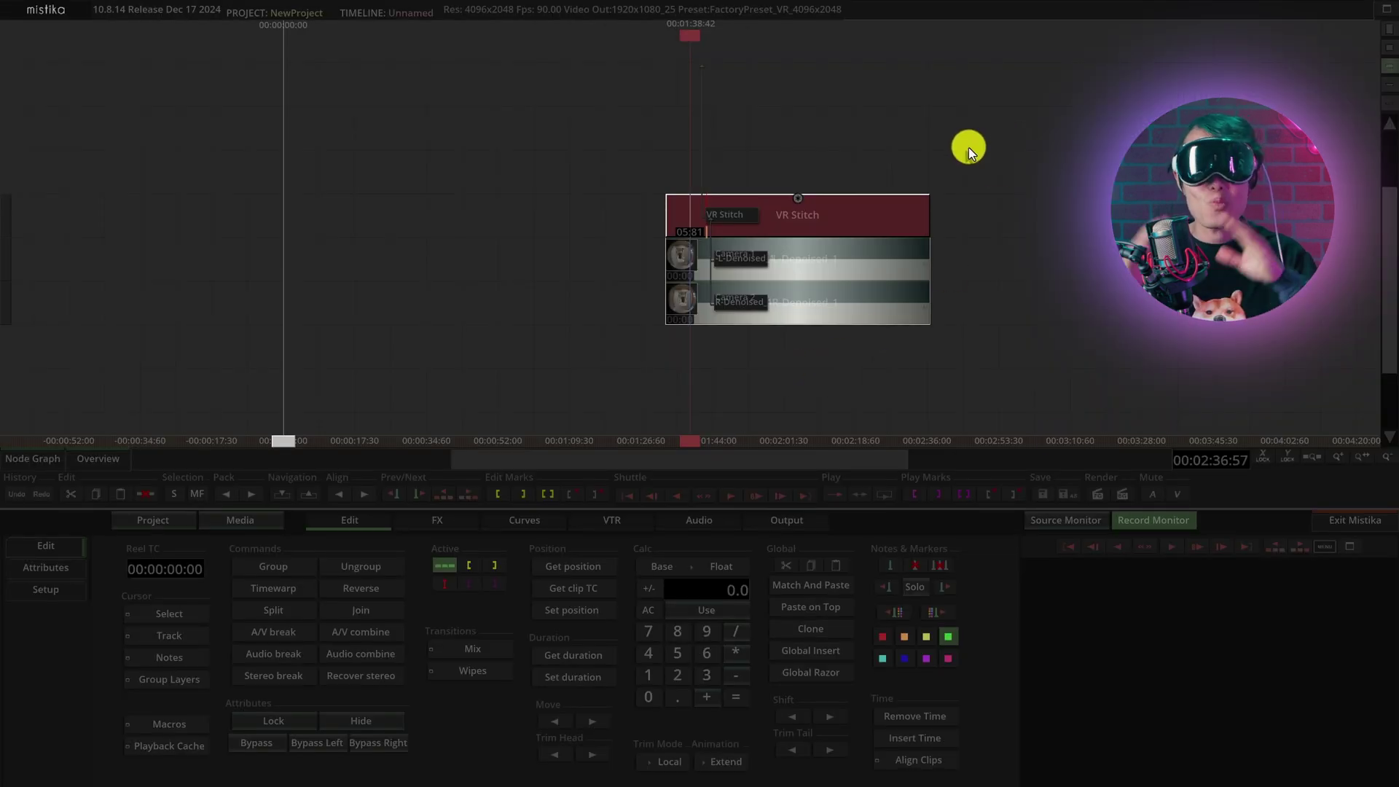
Duplicate the VR Stitch group and collapse the original group into a single clip
drag(944, 182, 779, 154)
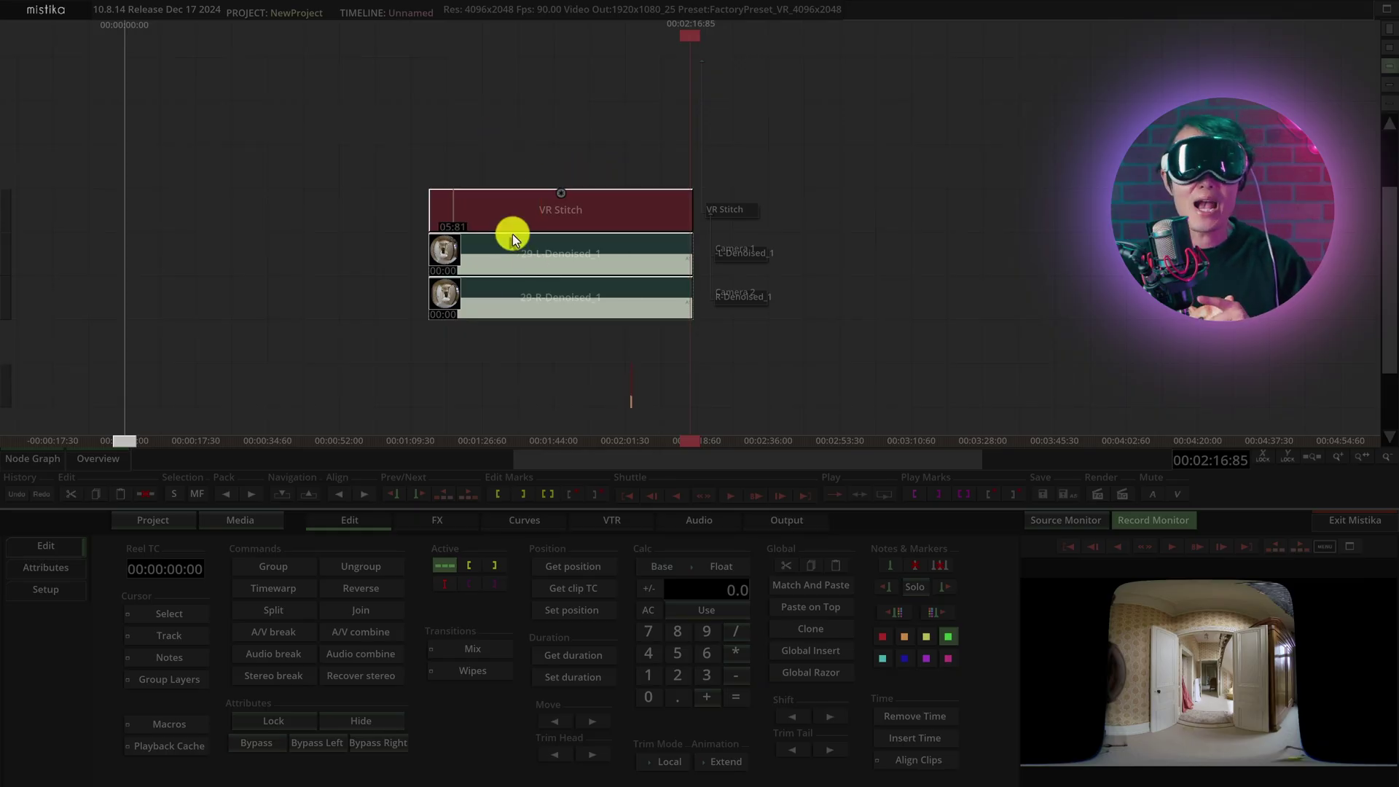
drag(513, 228, 818, 205)
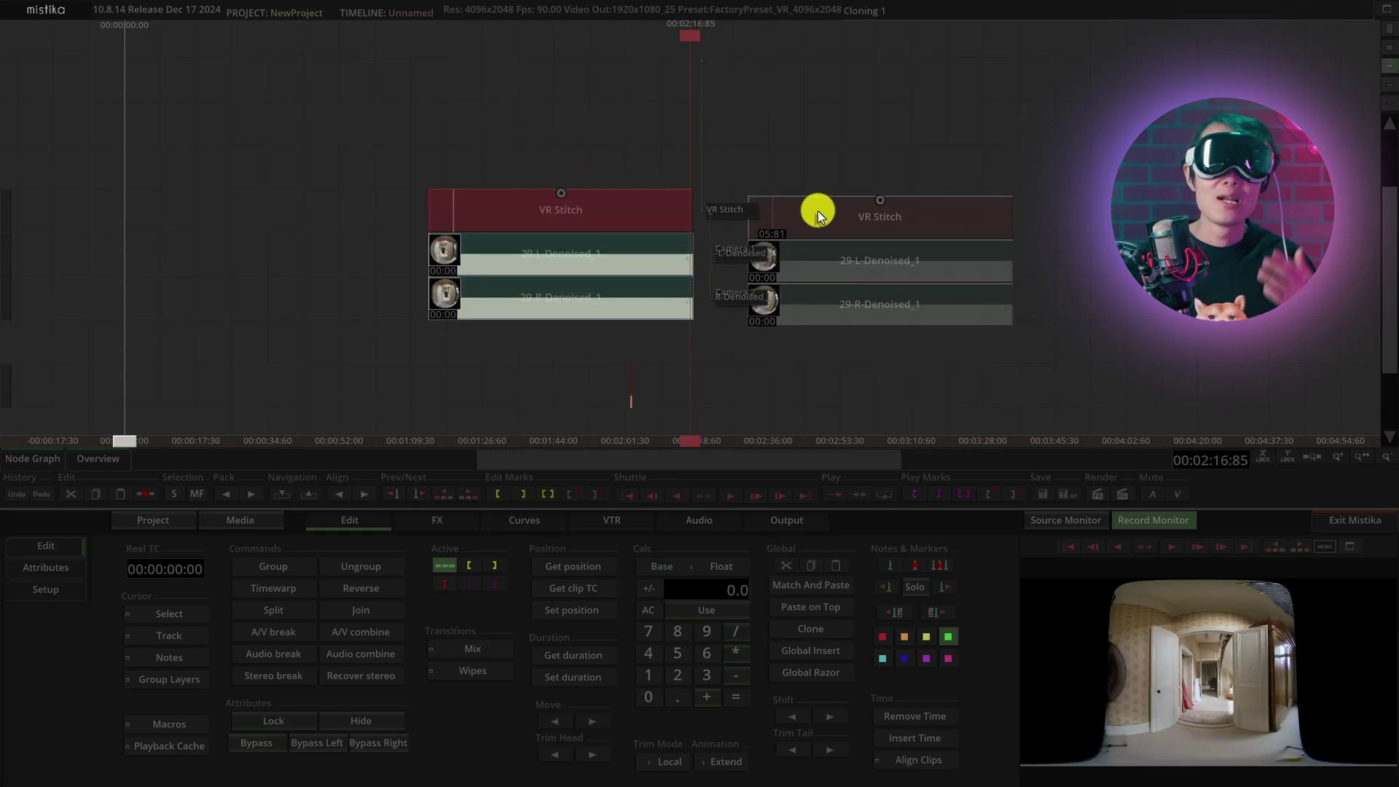
click(819, 204)
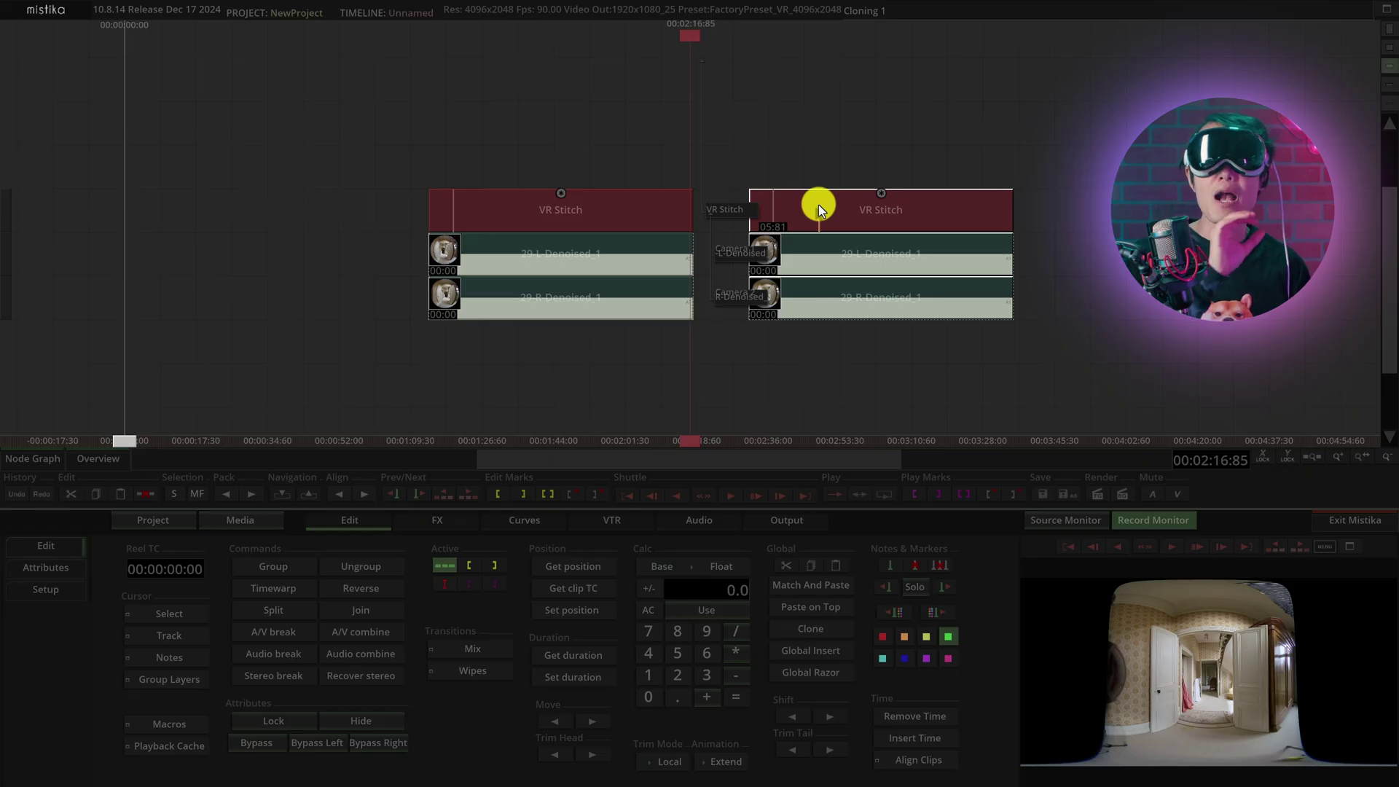
drag(602, 138, 518, 333)
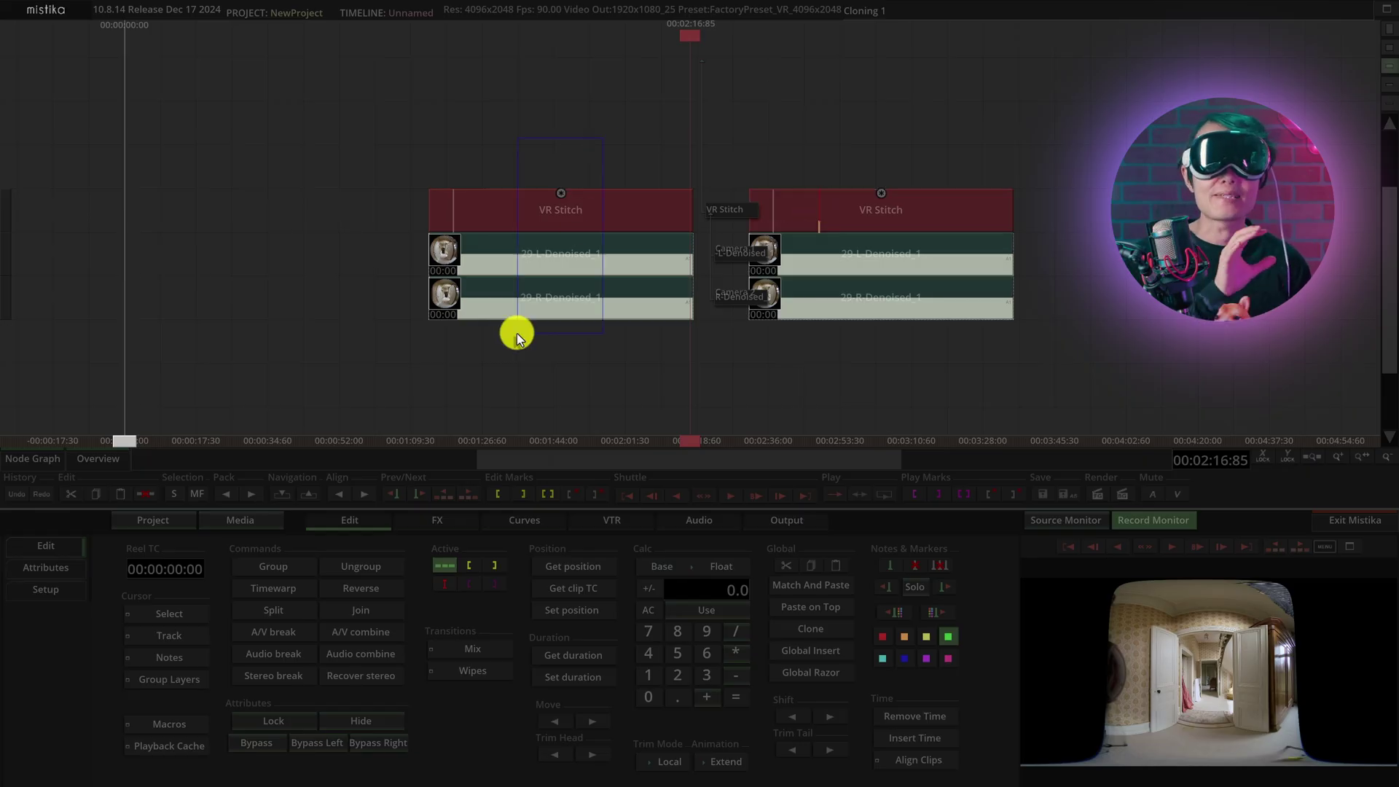
right_click(533, 257)
click(584, 371)
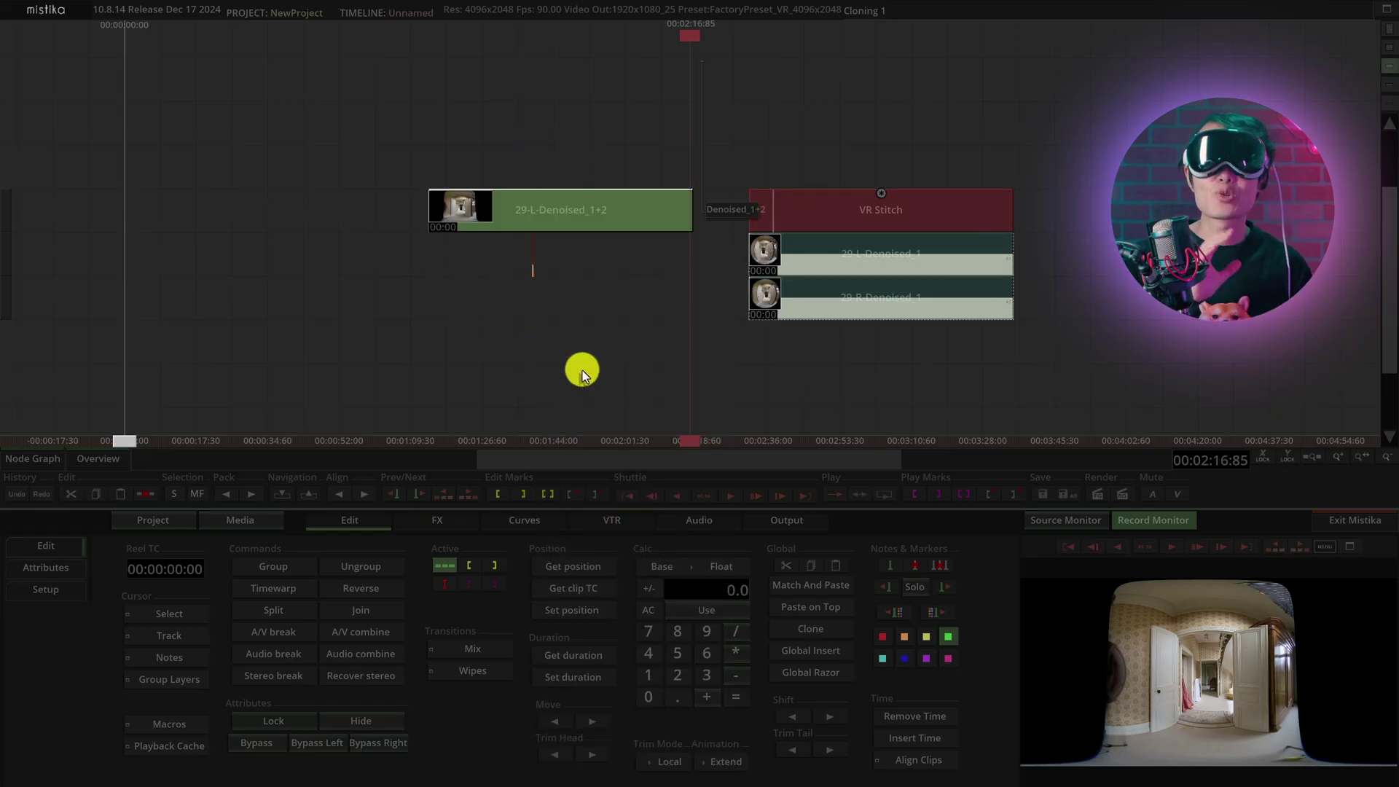
click(31, 566)
text(29-LeftEye)
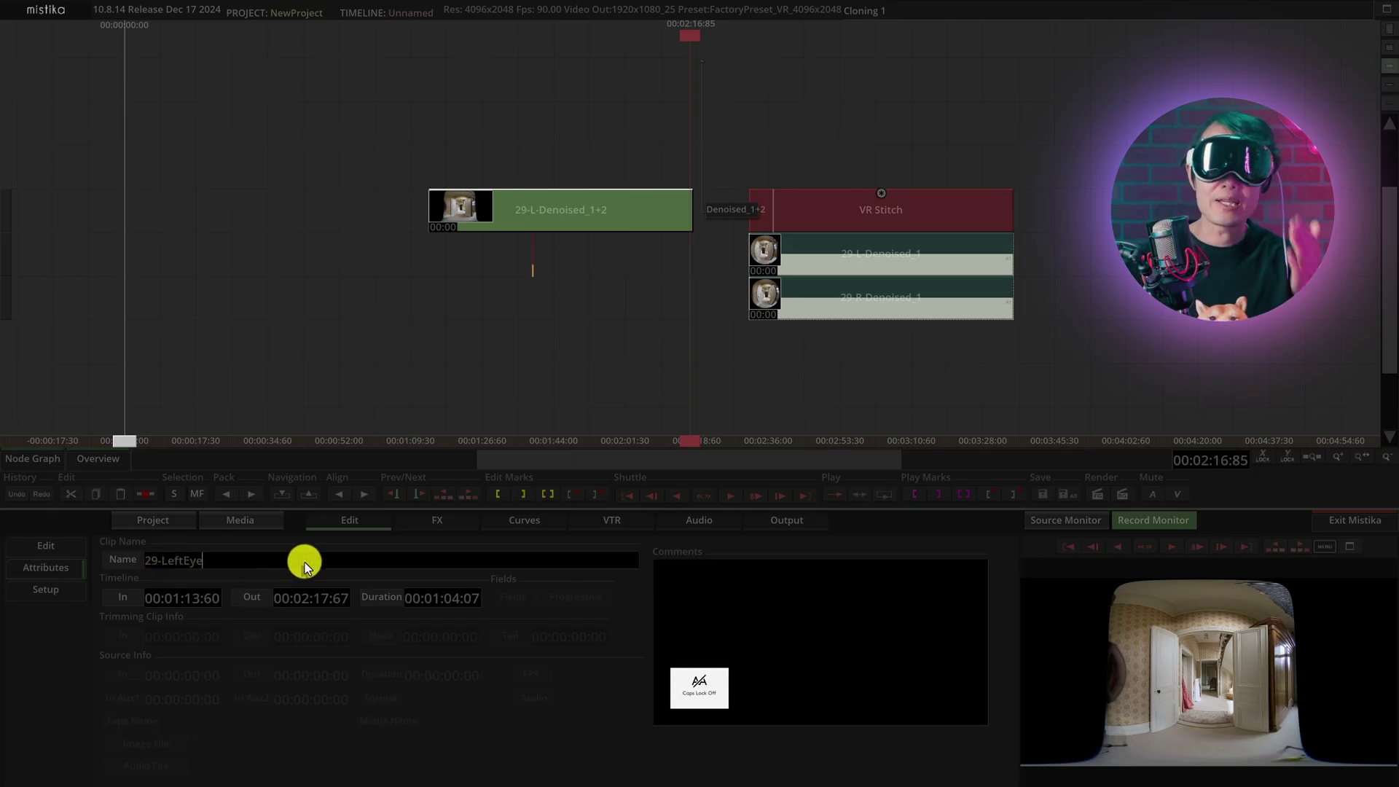
Rename the right-hand clip to 29-RightEye
right_click(907, 268)
click(967, 402)
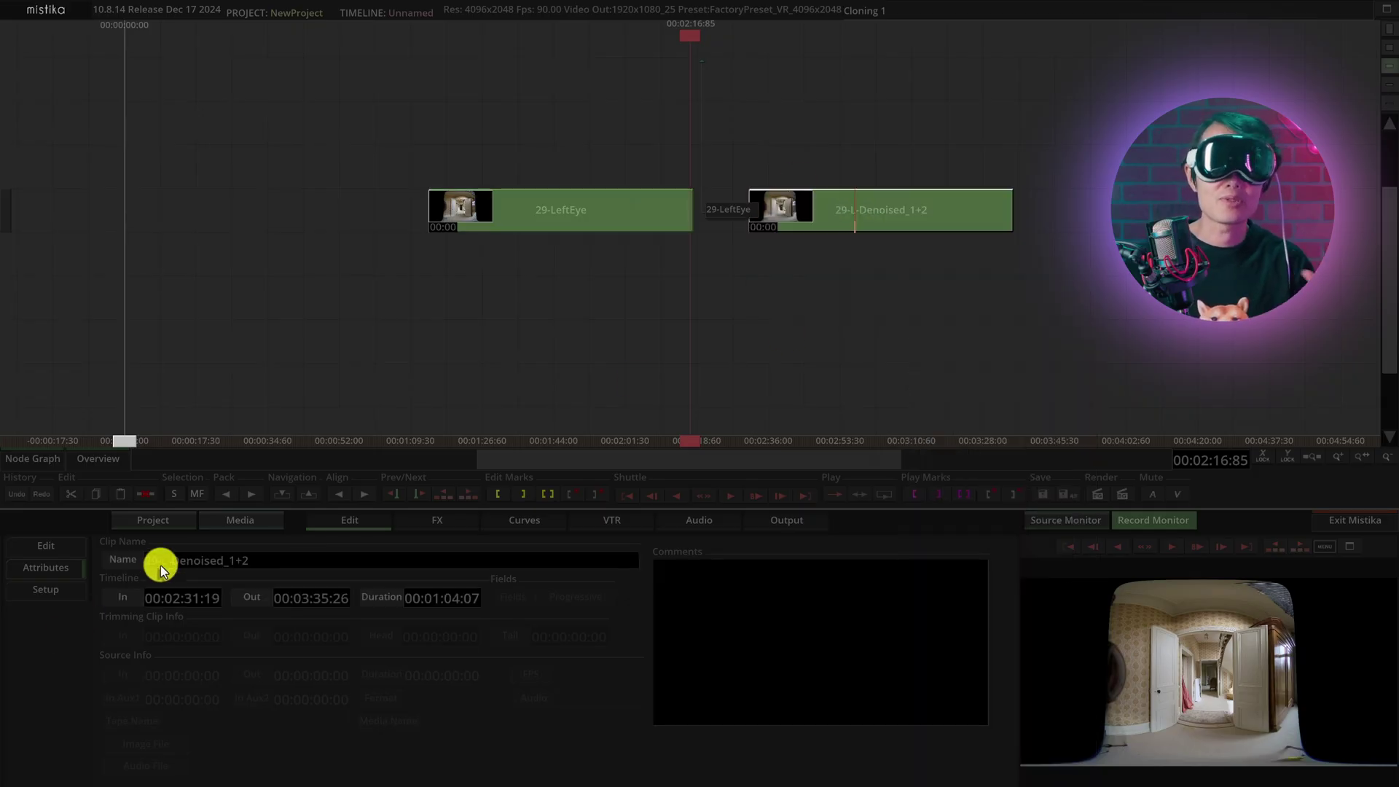
key(Return)
text(29-RightEye)
click(742, 327)
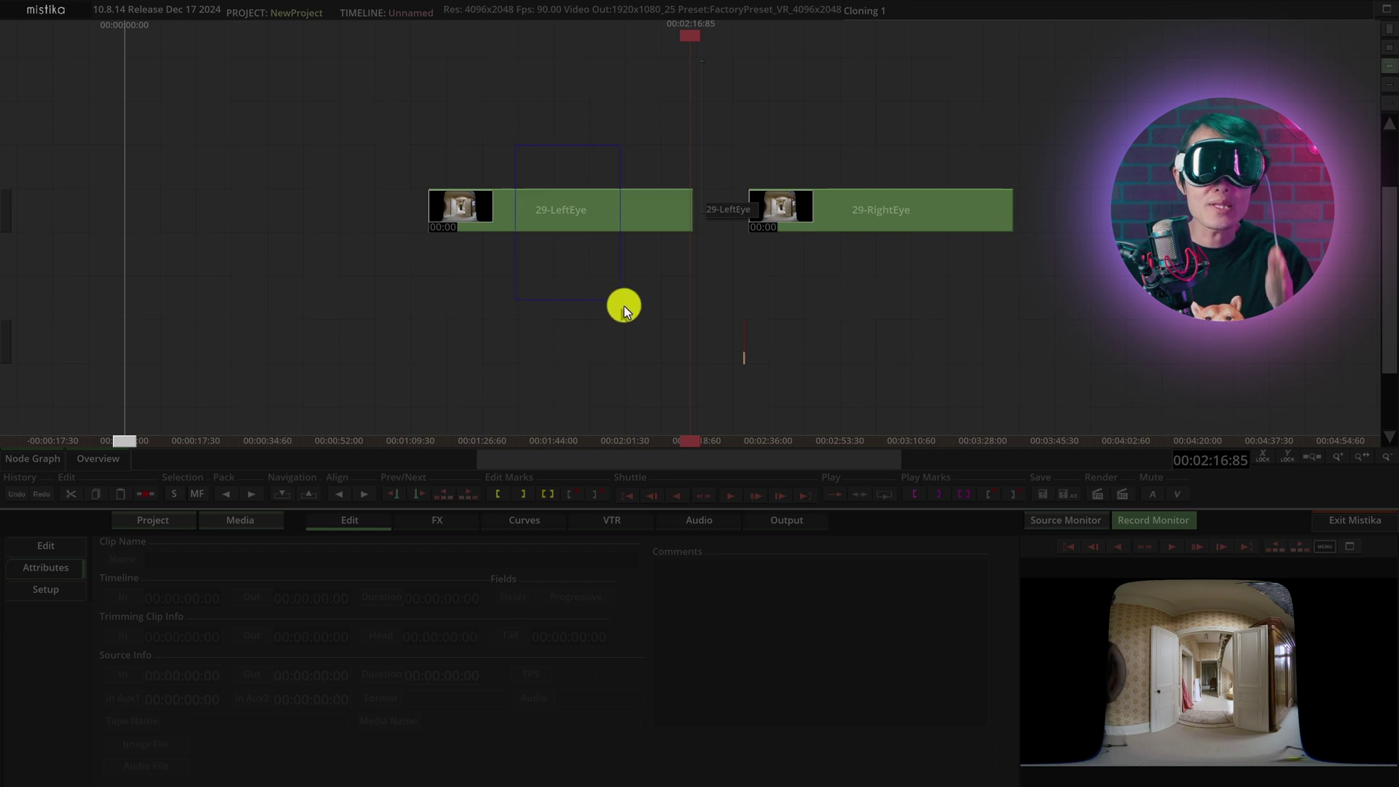
Add a Switch Eye effect to 29-LeftEye set to output Left only
drag(514, 144, 624, 307)
click(432, 521)
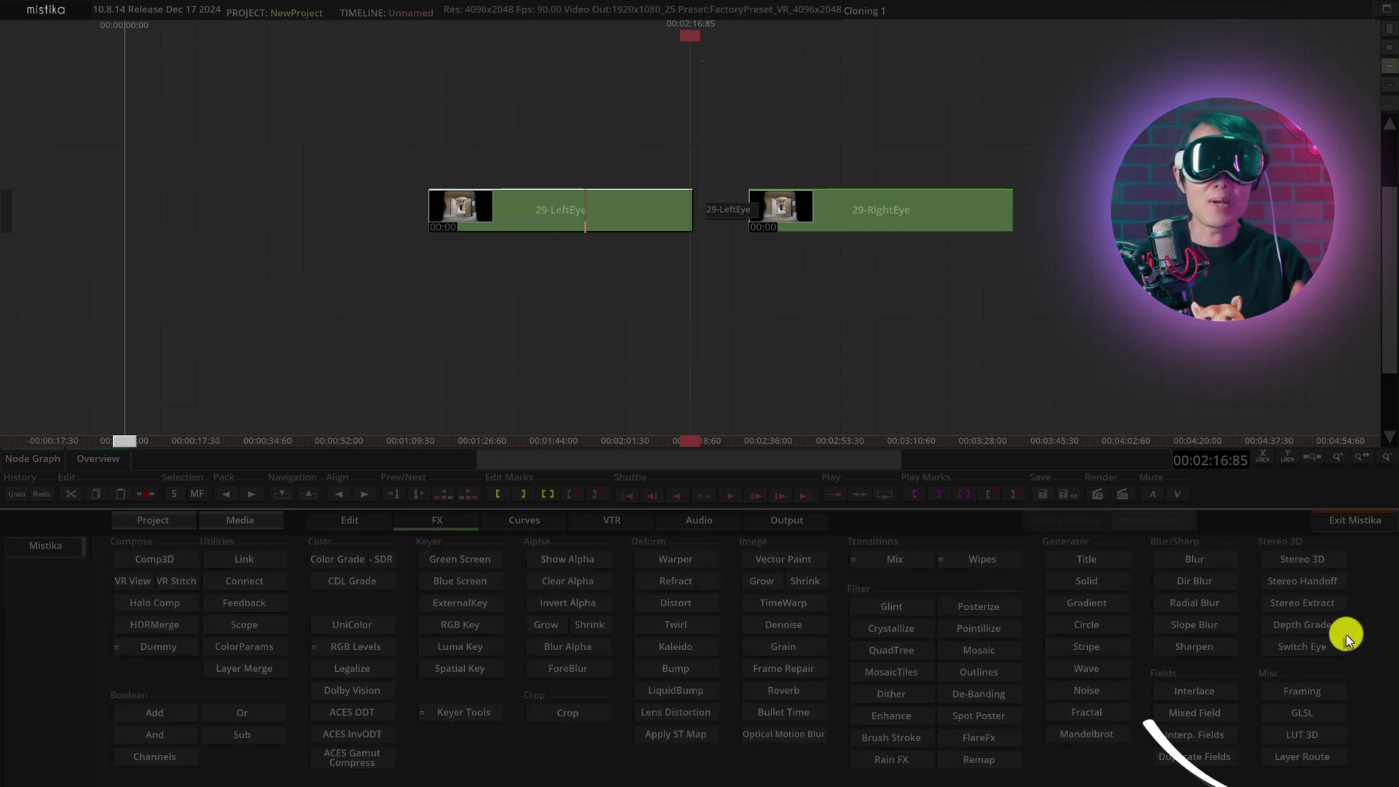
click(1321, 643)
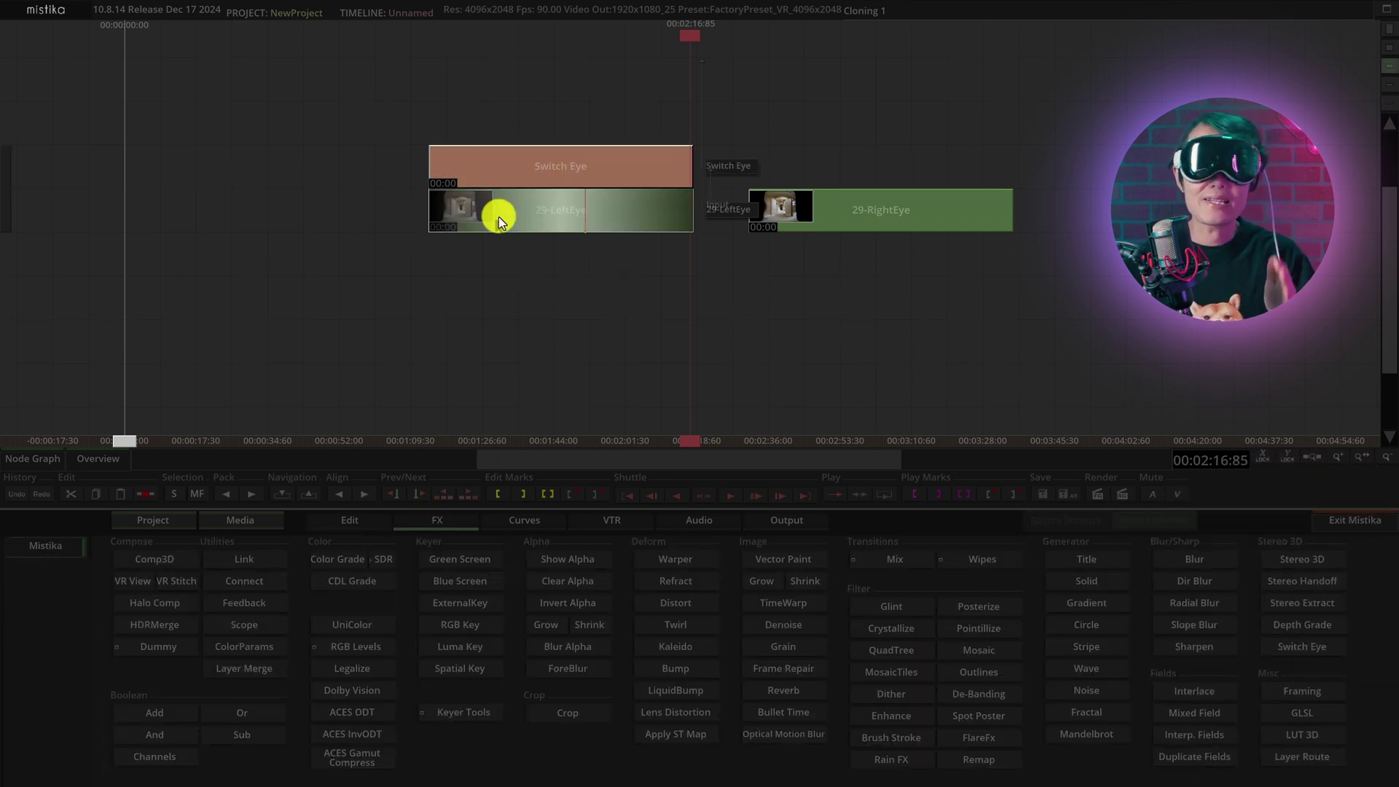
double_click(542, 166)
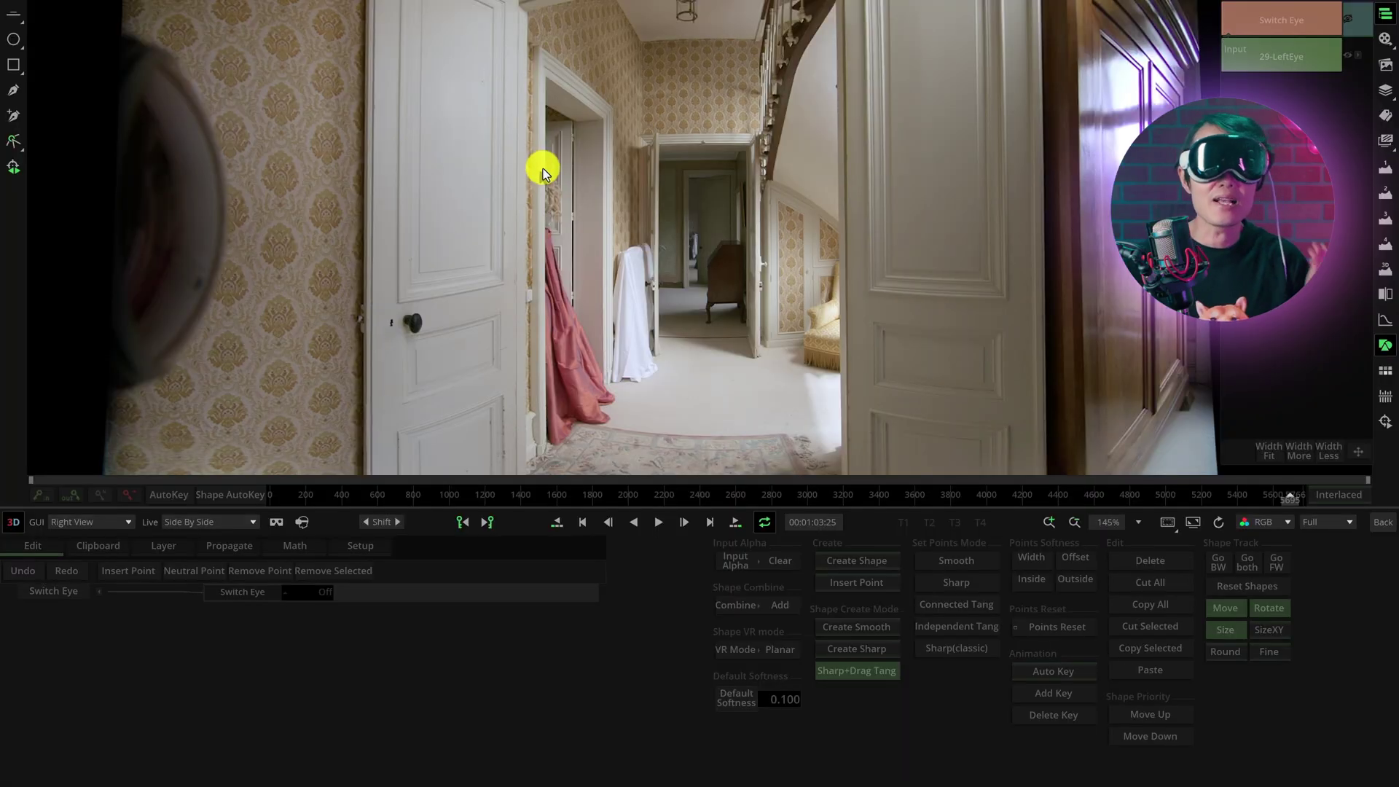
click(312, 591)
key(Escape)
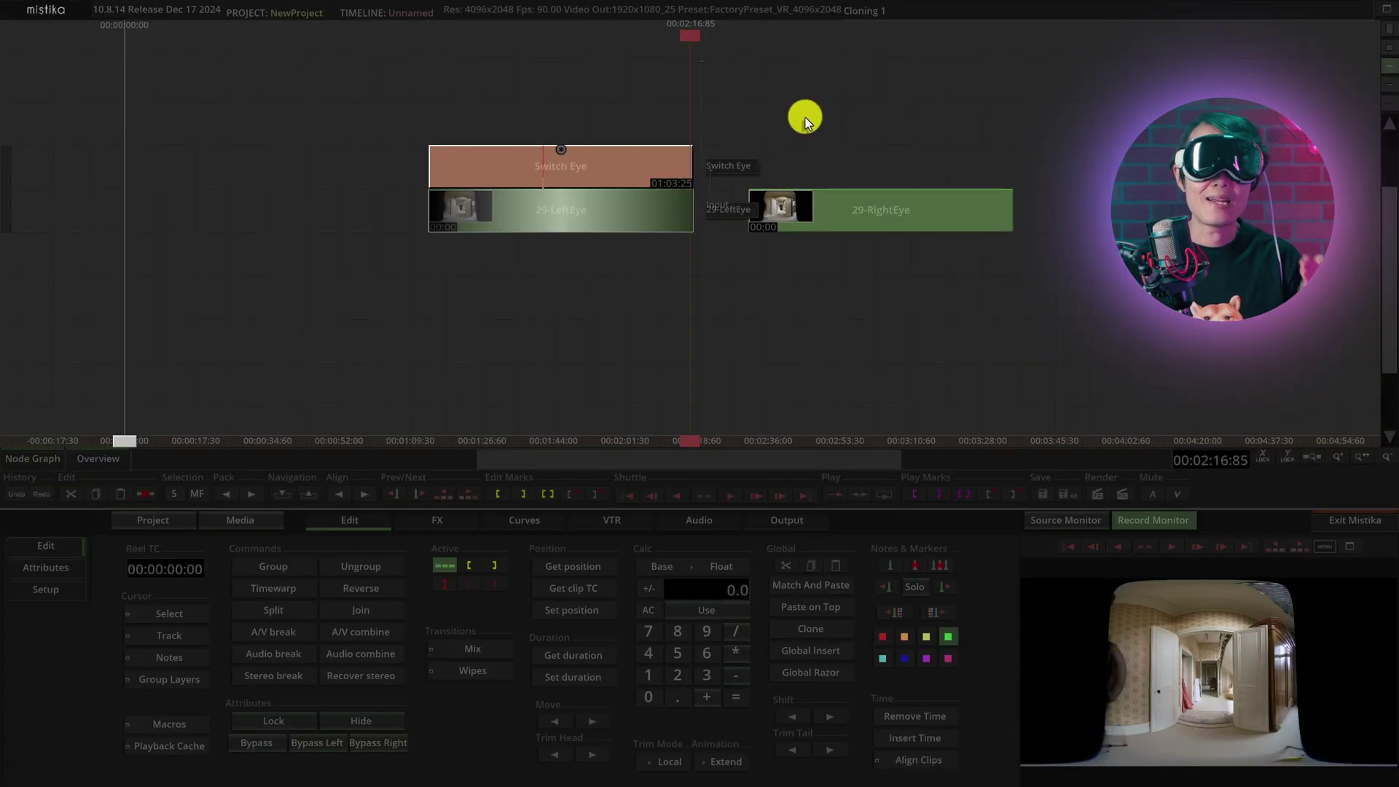
Add a Switch Eye effect to 29-RightEye set to output Right only
click(455, 518)
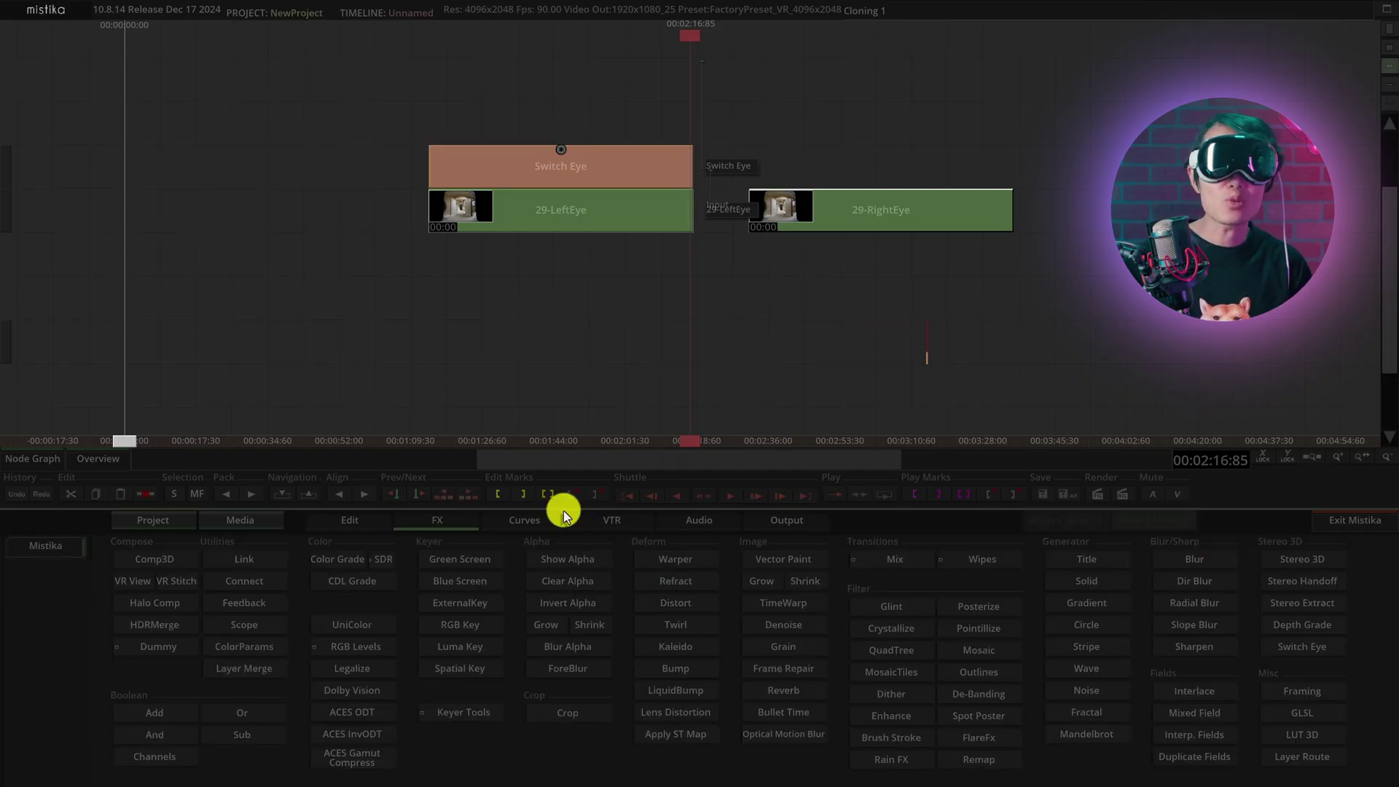
click(1308, 648)
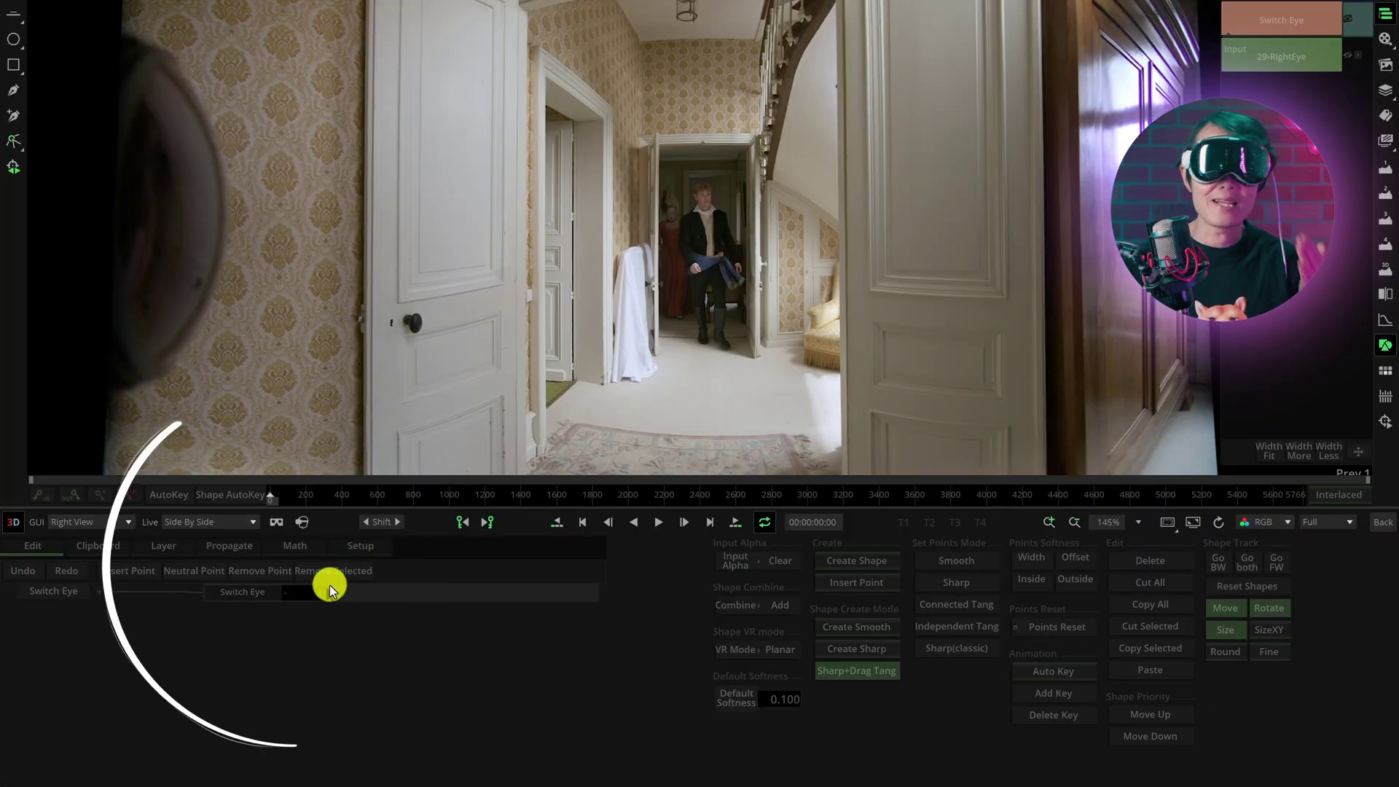
click(325, 591)
click(314, 569)
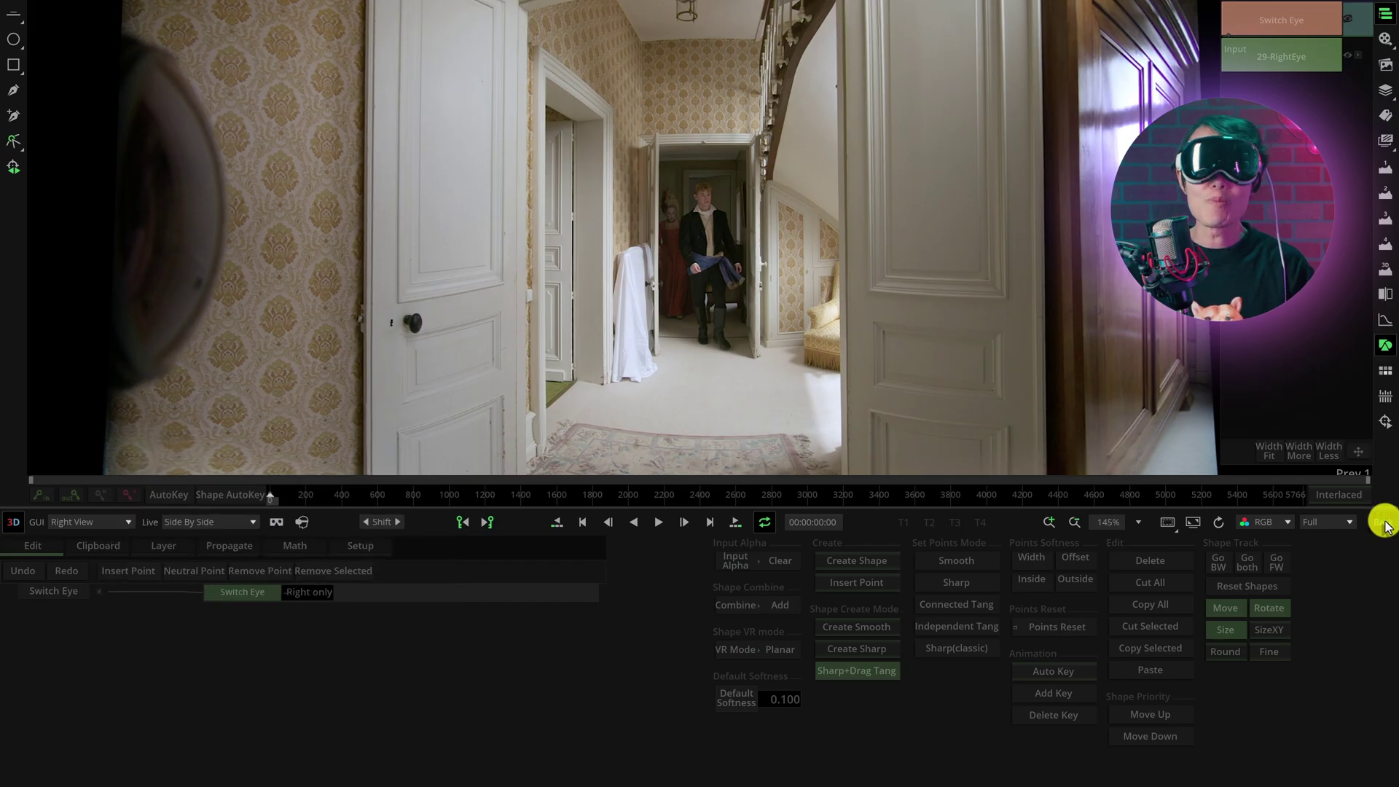
key(Escape)
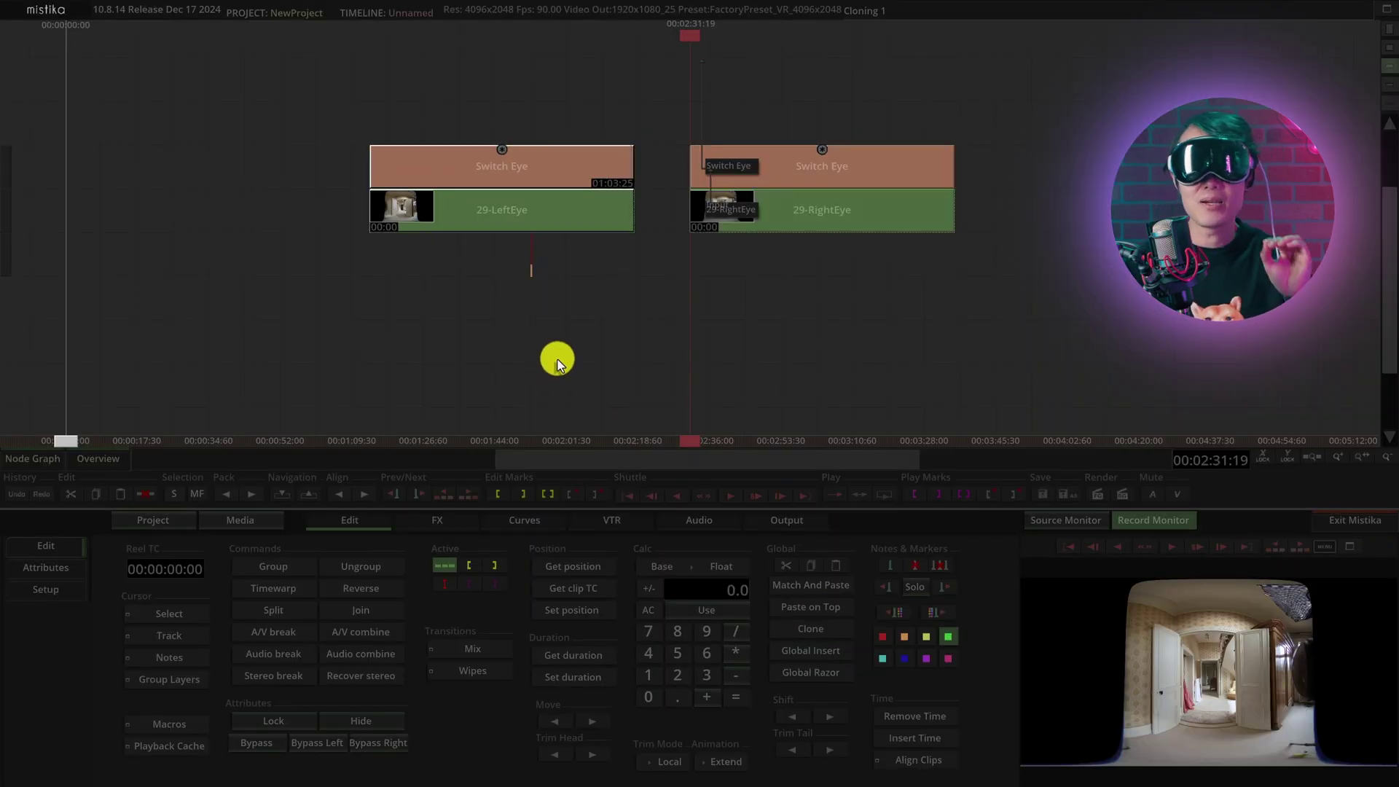
Add a Vector Paint effect over the 29-LeftEye stack and open its paint tools
click(432, 523)
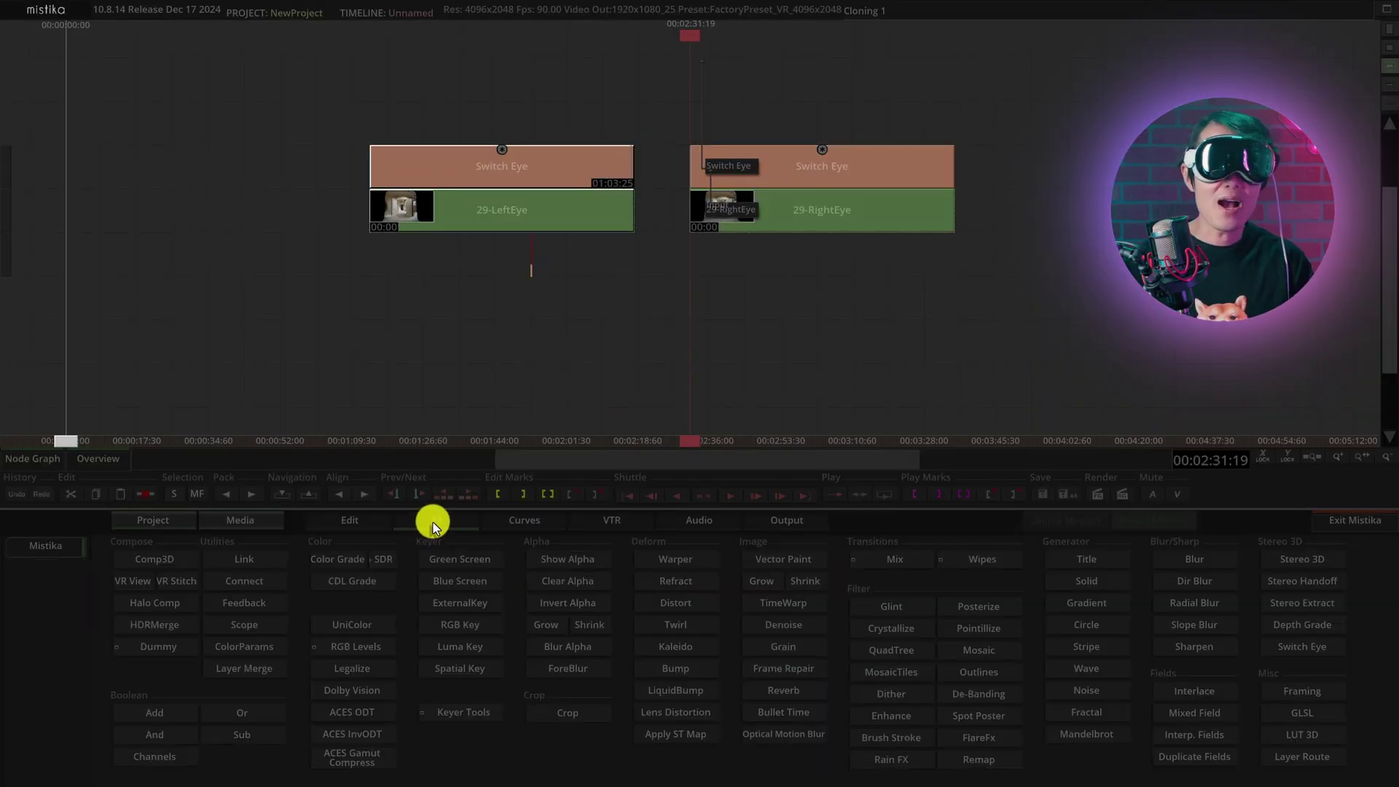
click(776, 559)
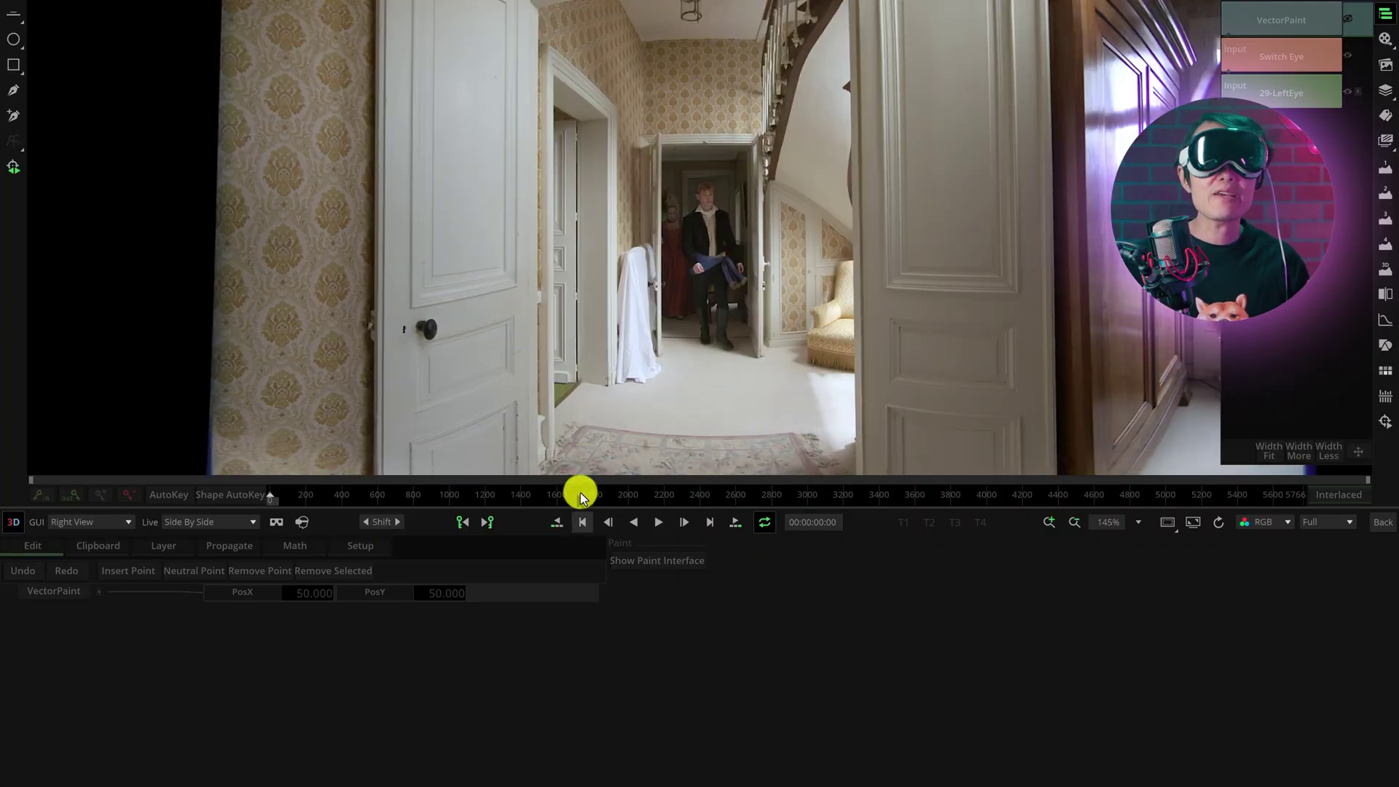
scroll(541, 295, up, 1)
scroll(556, 322, up, 1)
scroll(535, 328, up, 1)
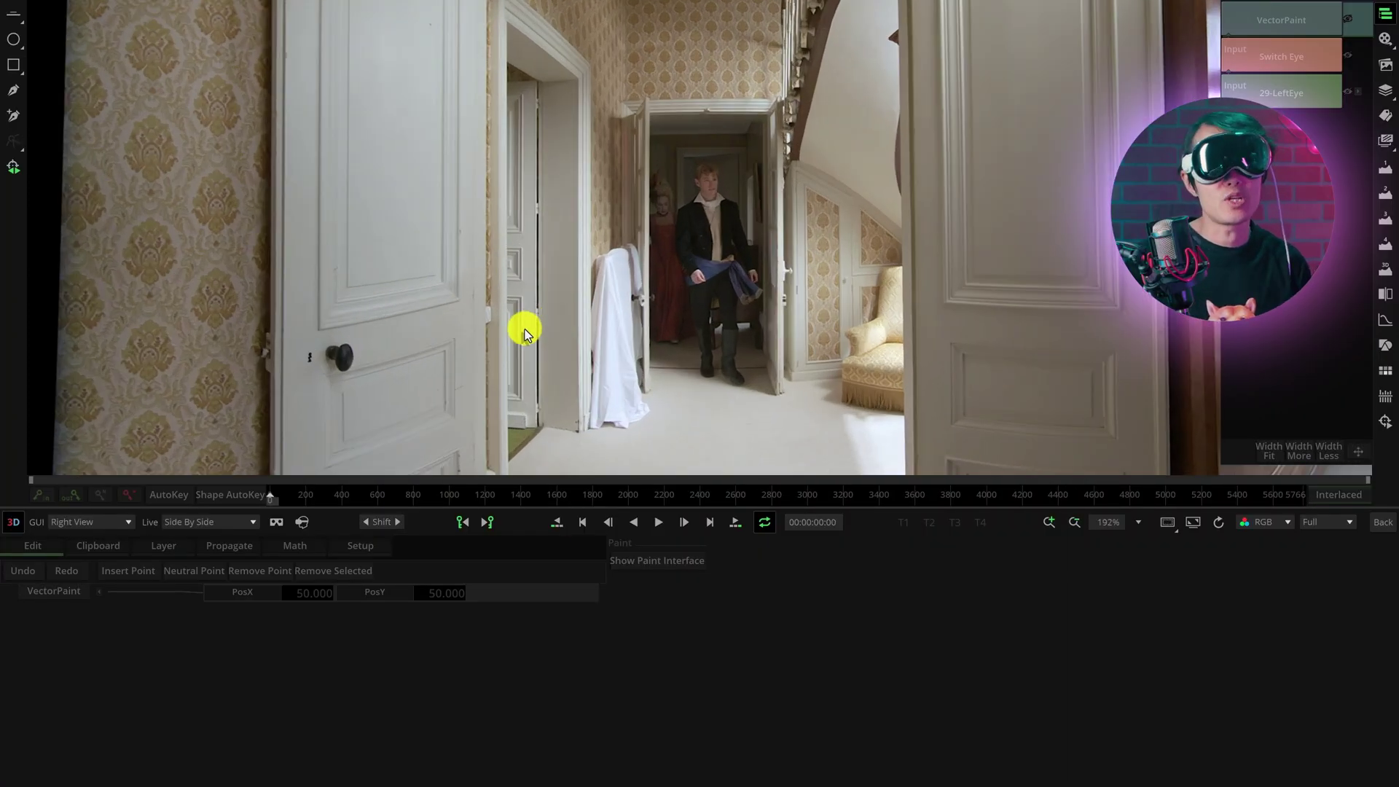
scroll(514, 312, up, 2)
scroll(506, 293, up, 1)
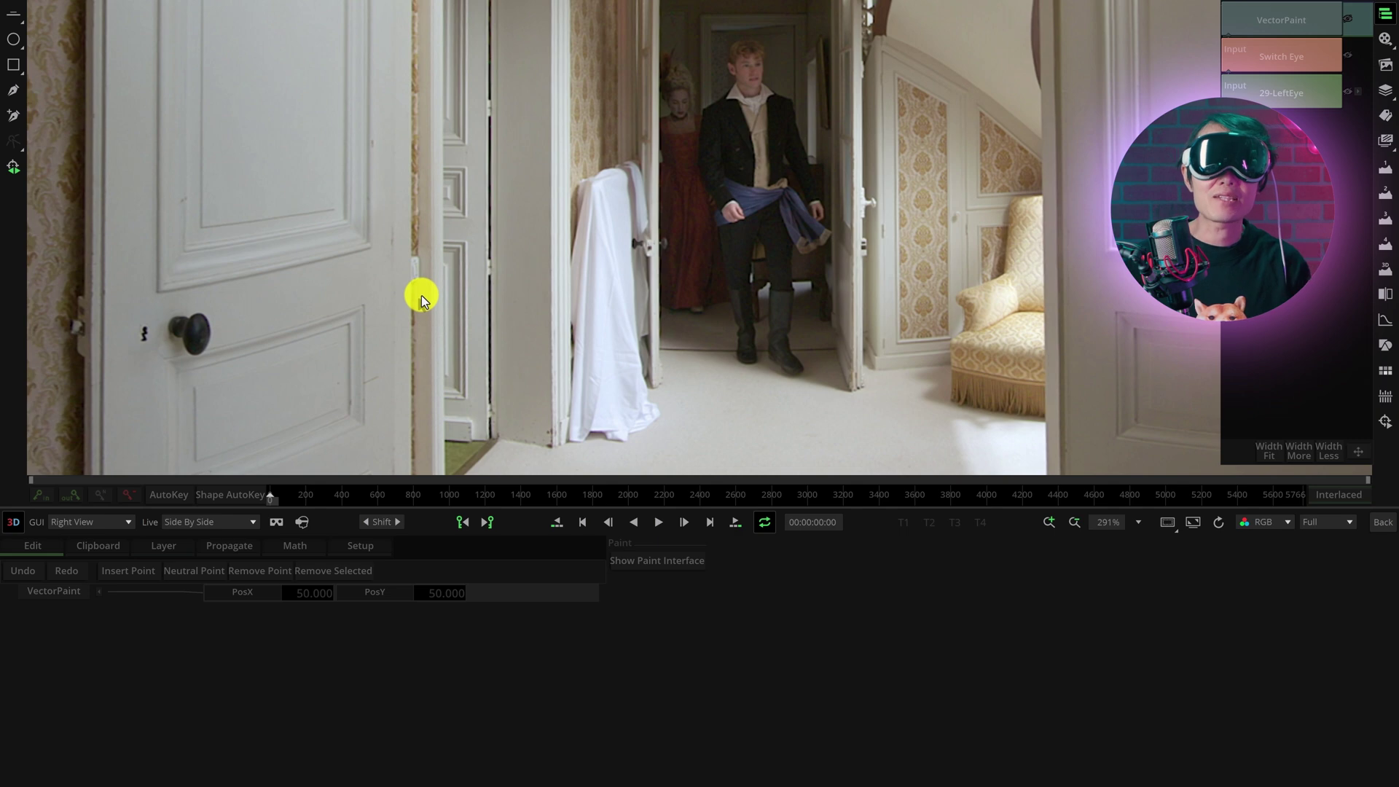
scroll(424, 302, up, 1)
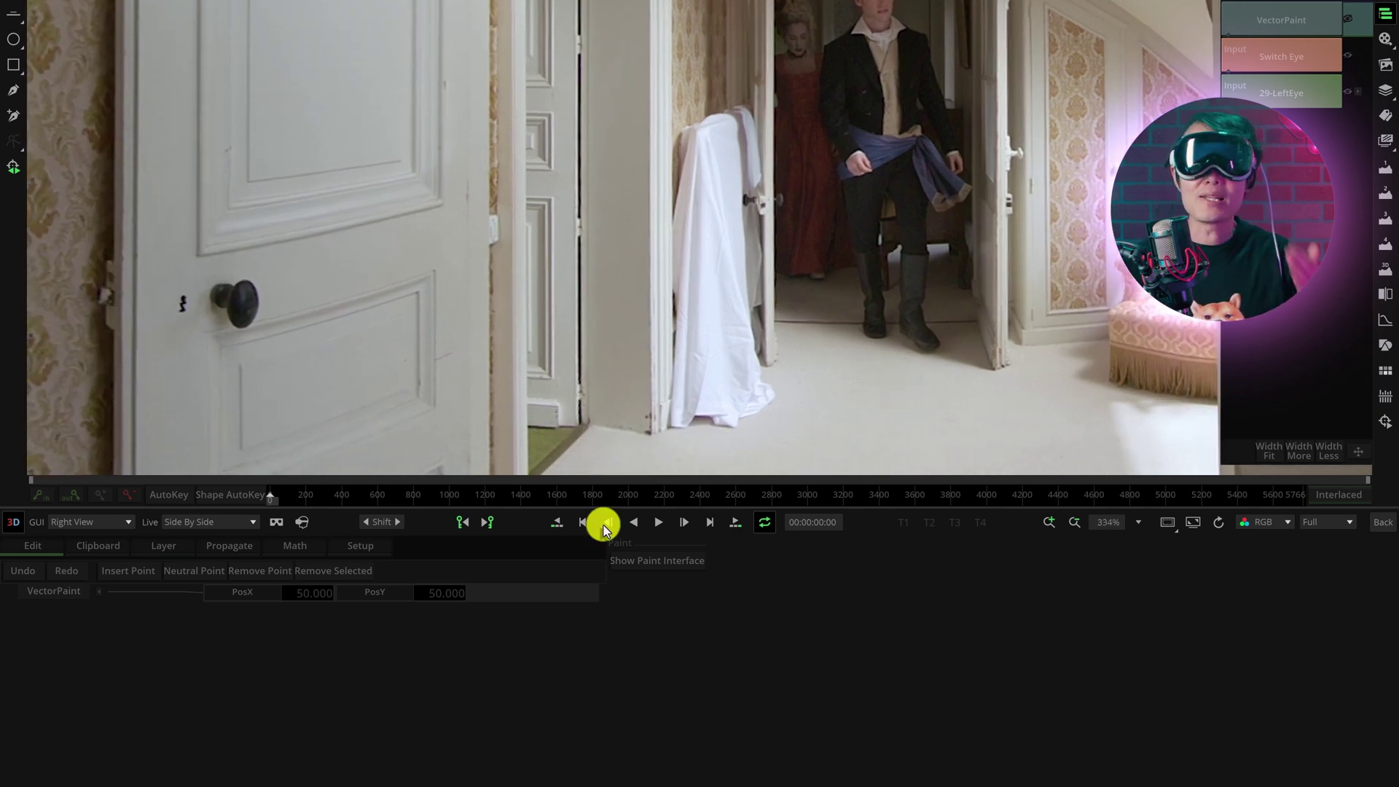
click(640, 559)
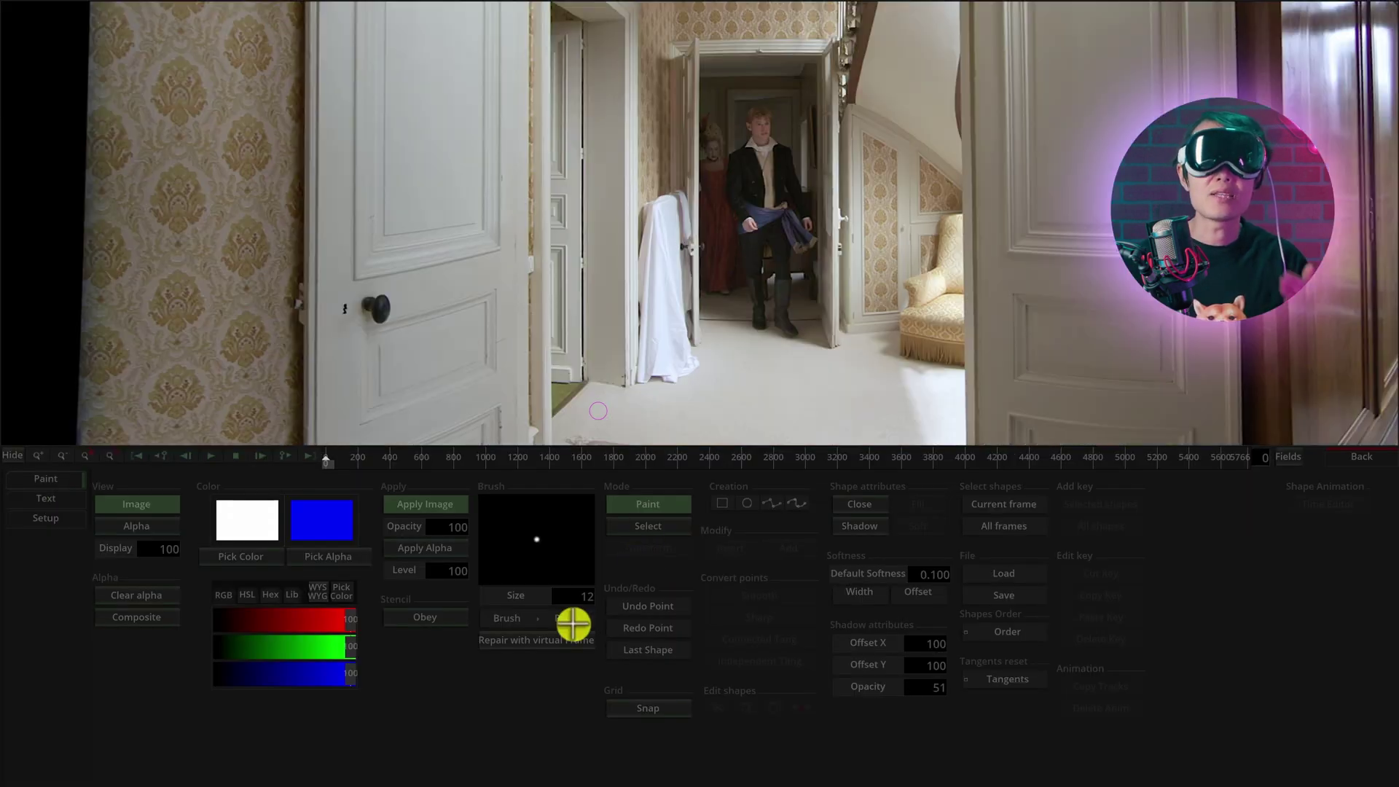
Switch the size-15 brush to Clone mode, sample a door-frame source and dab the door edge
click(572, 619)
click(547, 529)
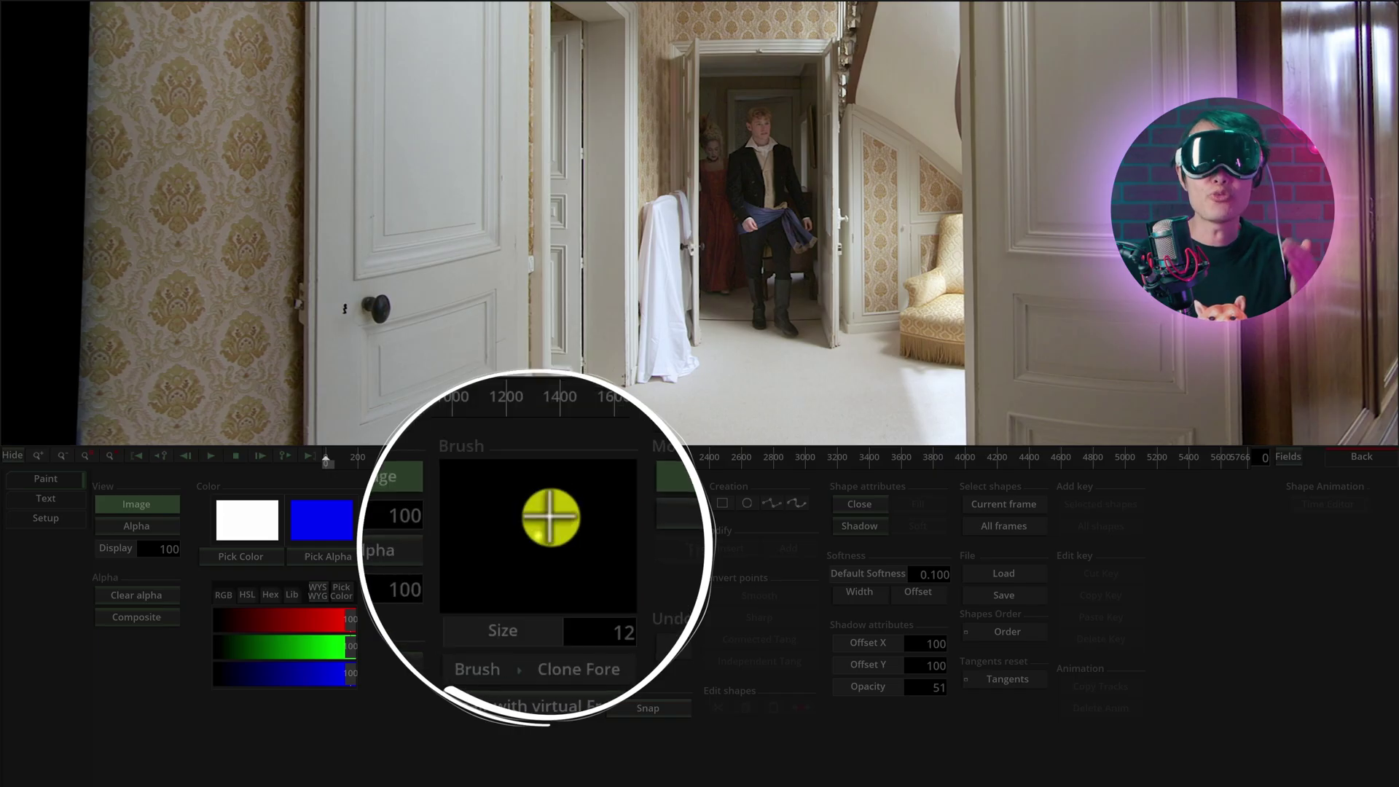
scroll(554, 337, up, 1)
drag(474, 318, 562, 291)
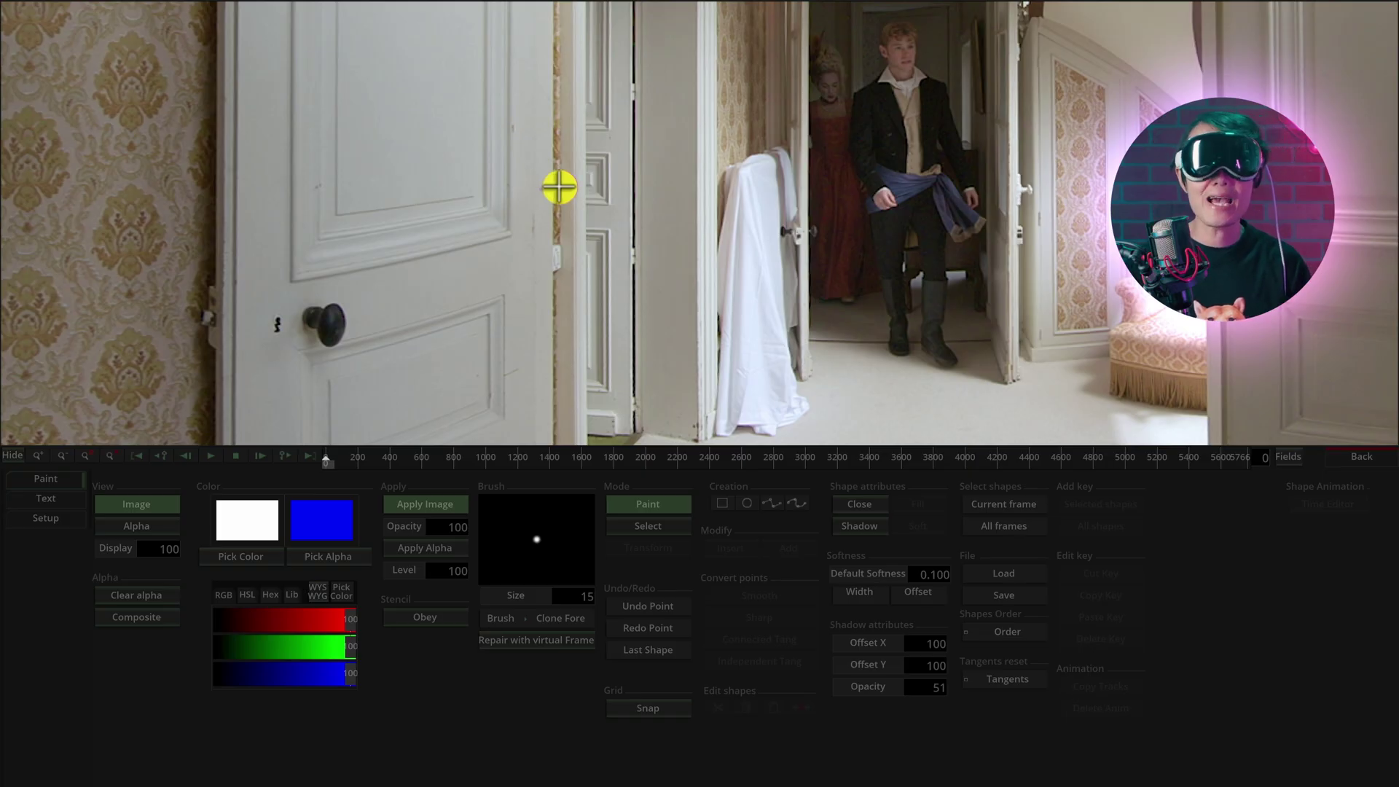
key(alt)
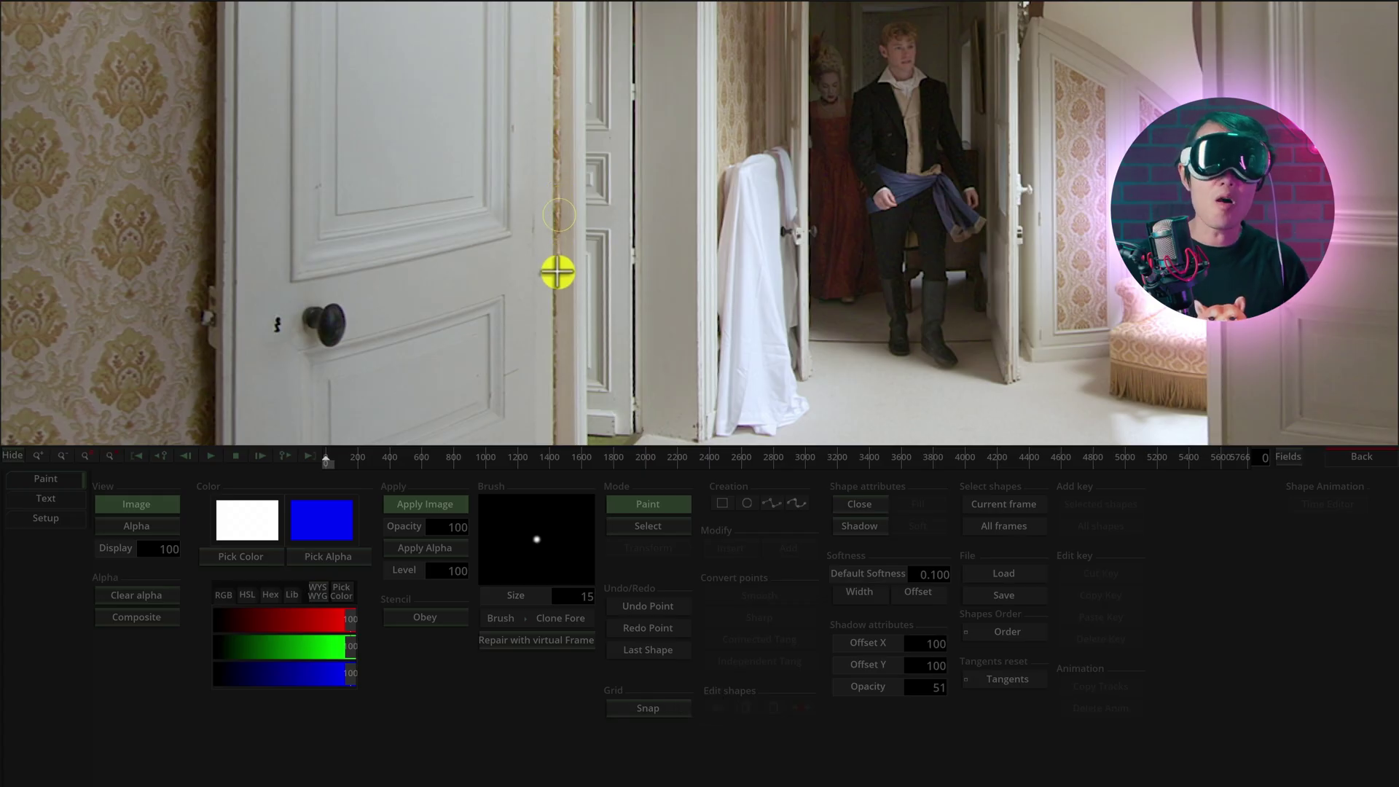
click(558, 274)
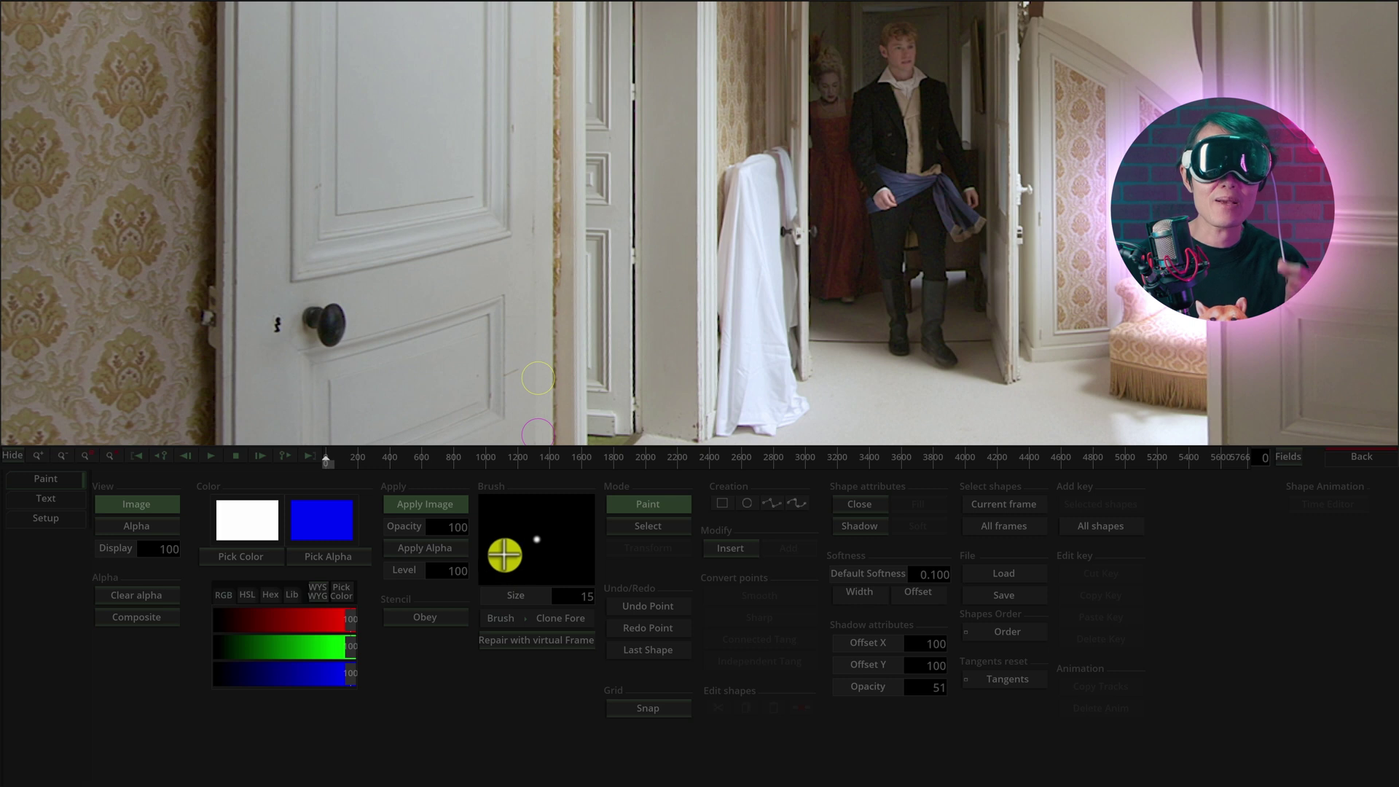
Set the clone brush opacity to 50 and paint over the light switch on the door edge
click(461, 535)
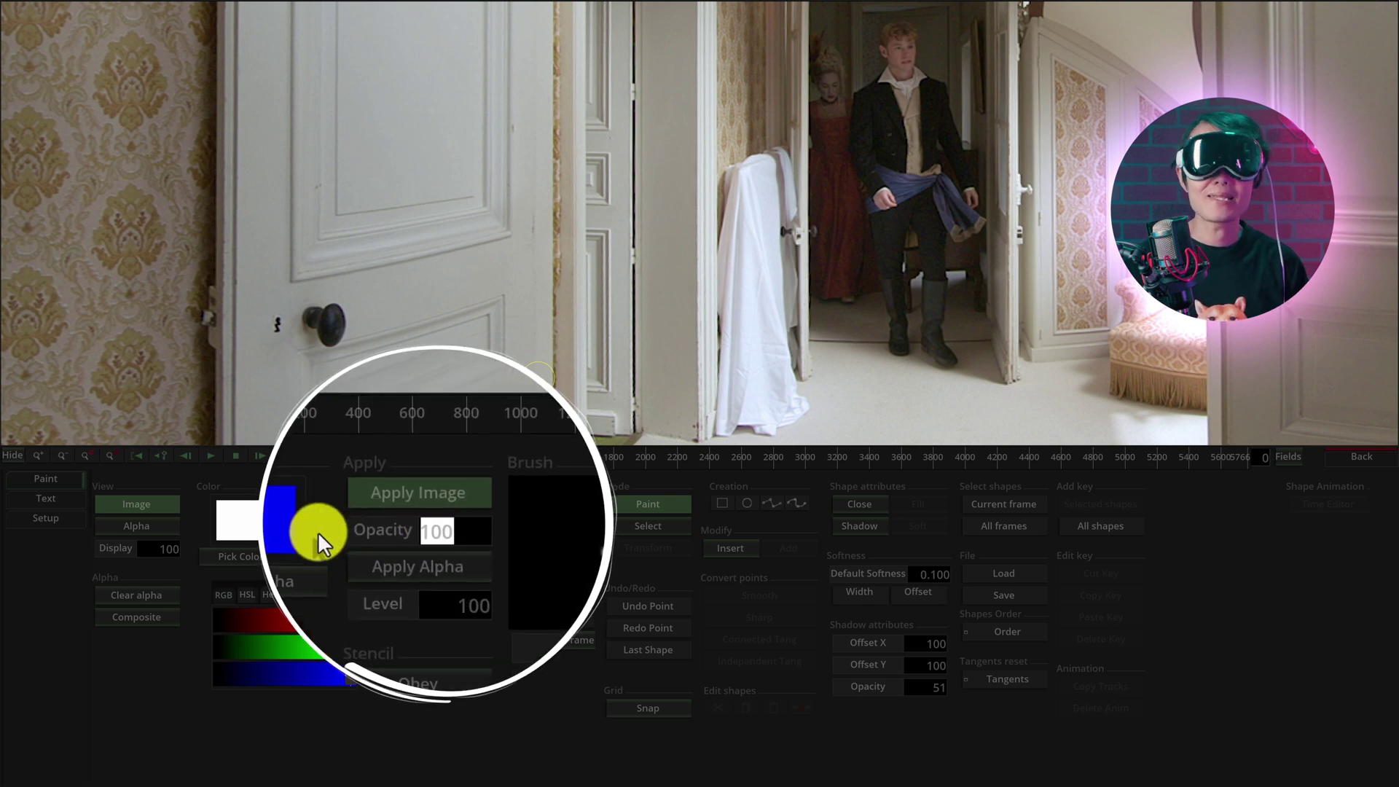
text(50)
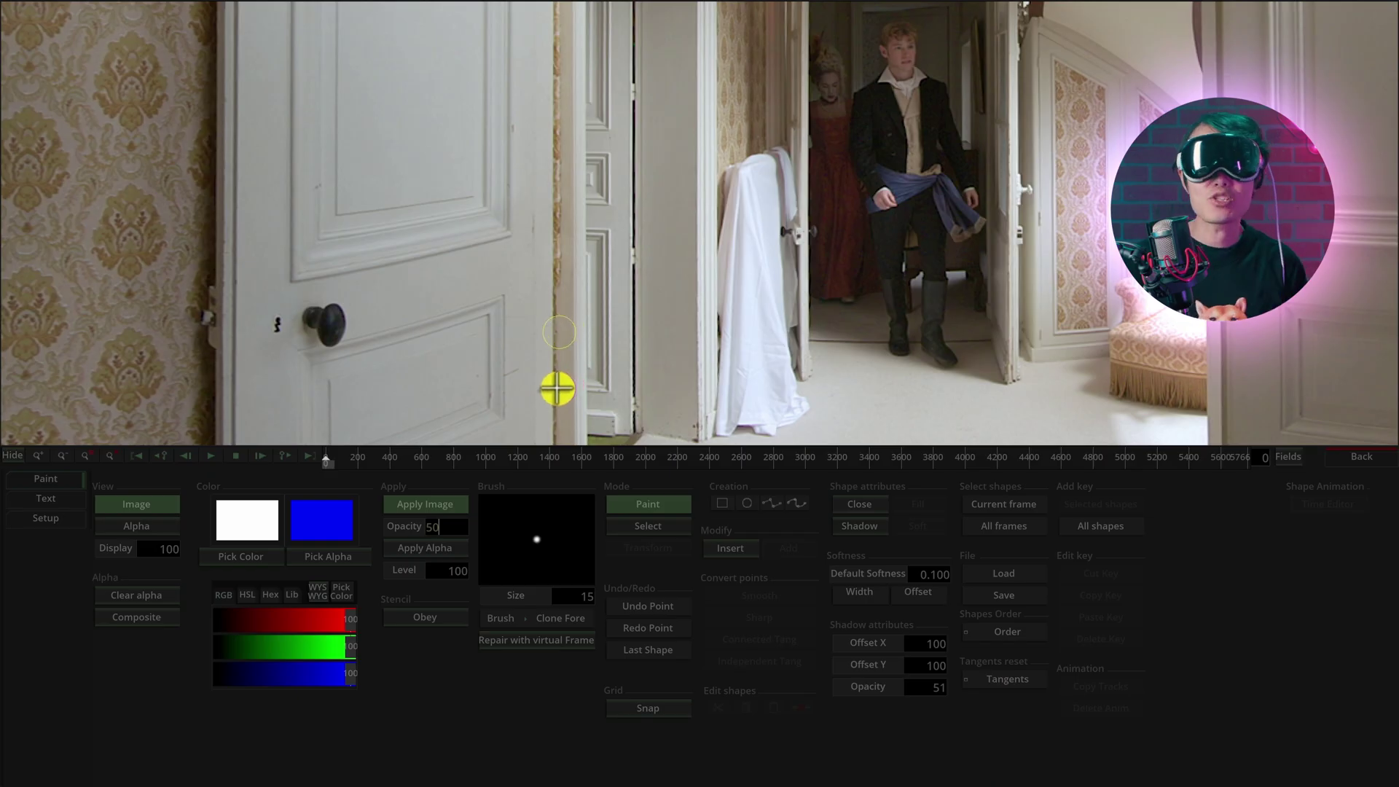
key(Return)
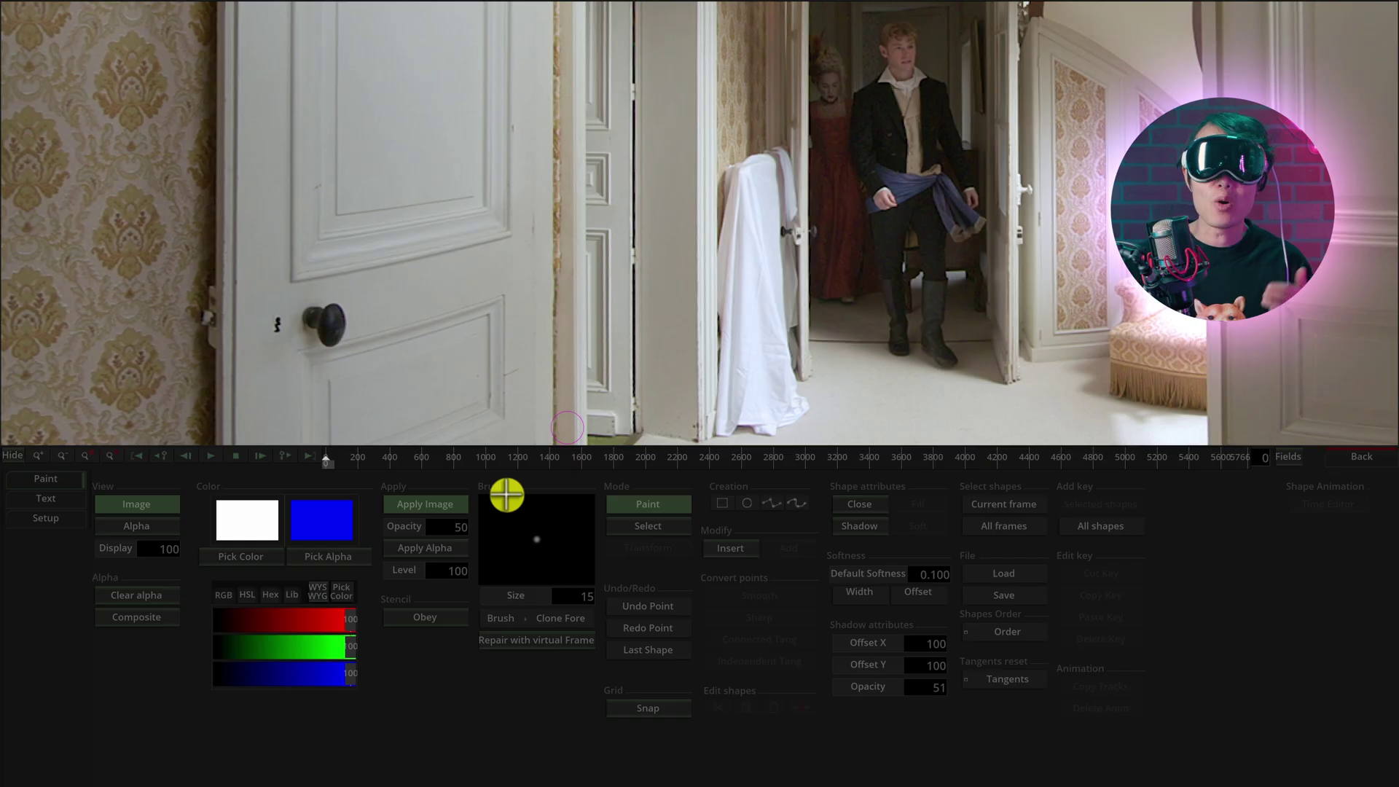
drag(572, 200, 565, 211)
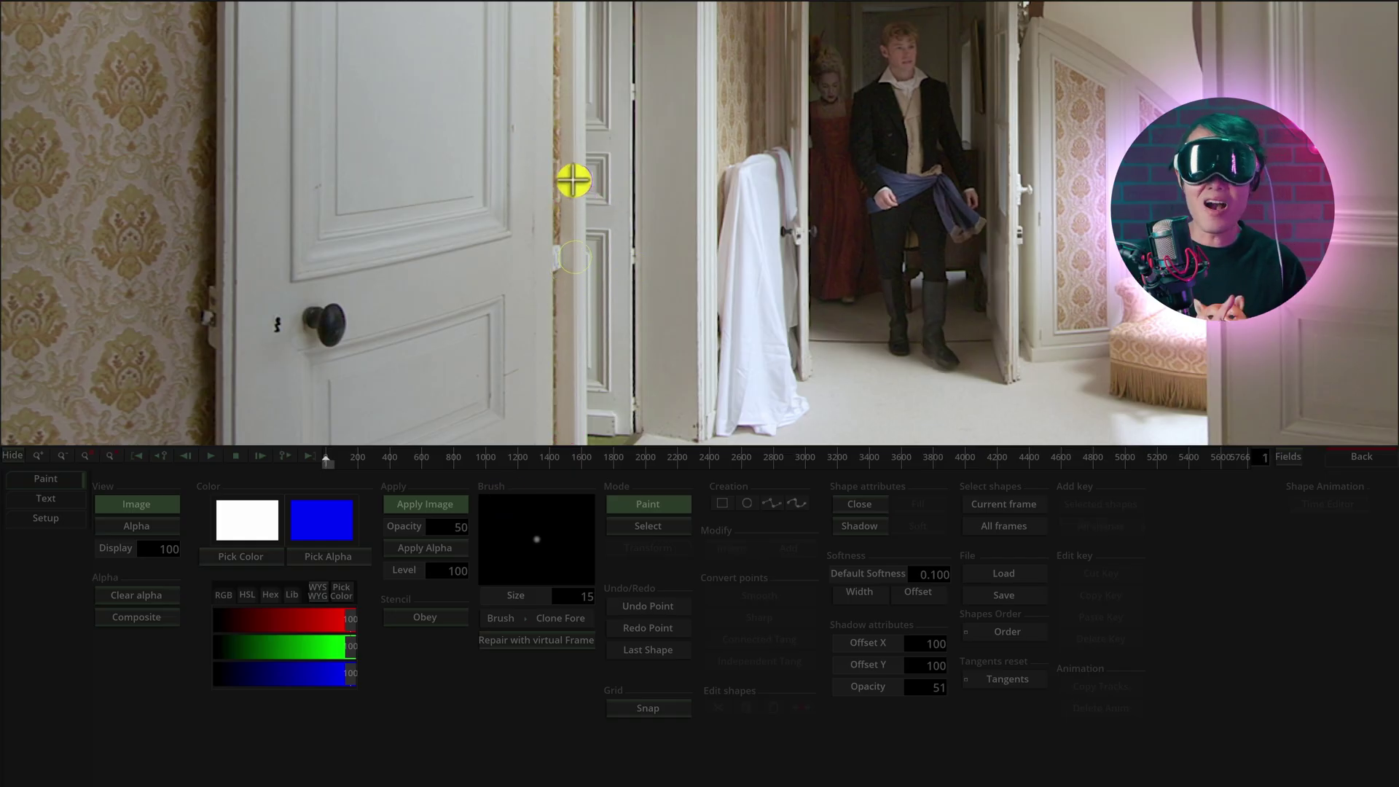
click(572, 181)
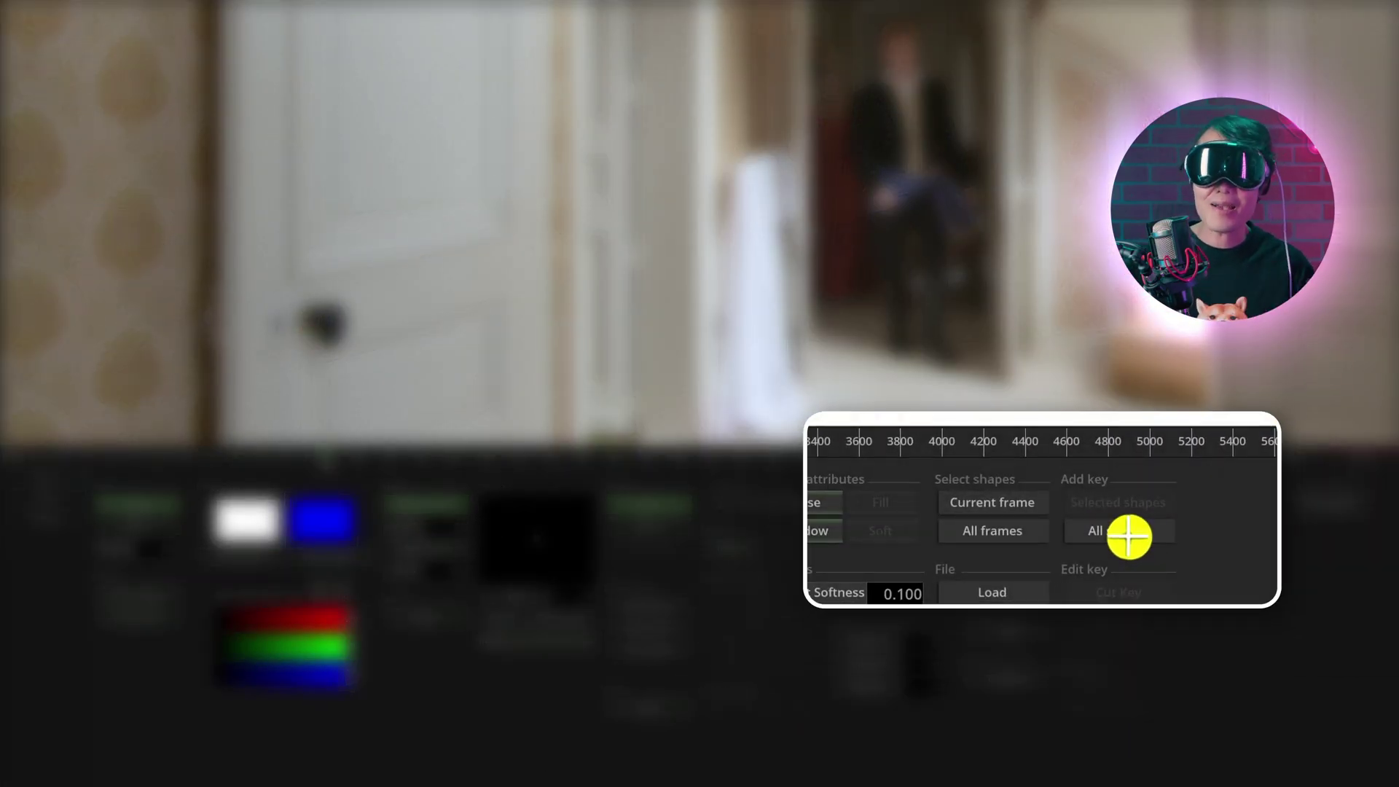
Key all paint shapes across the clip, exit painting, and scrub to a later frame
click(992, 534)
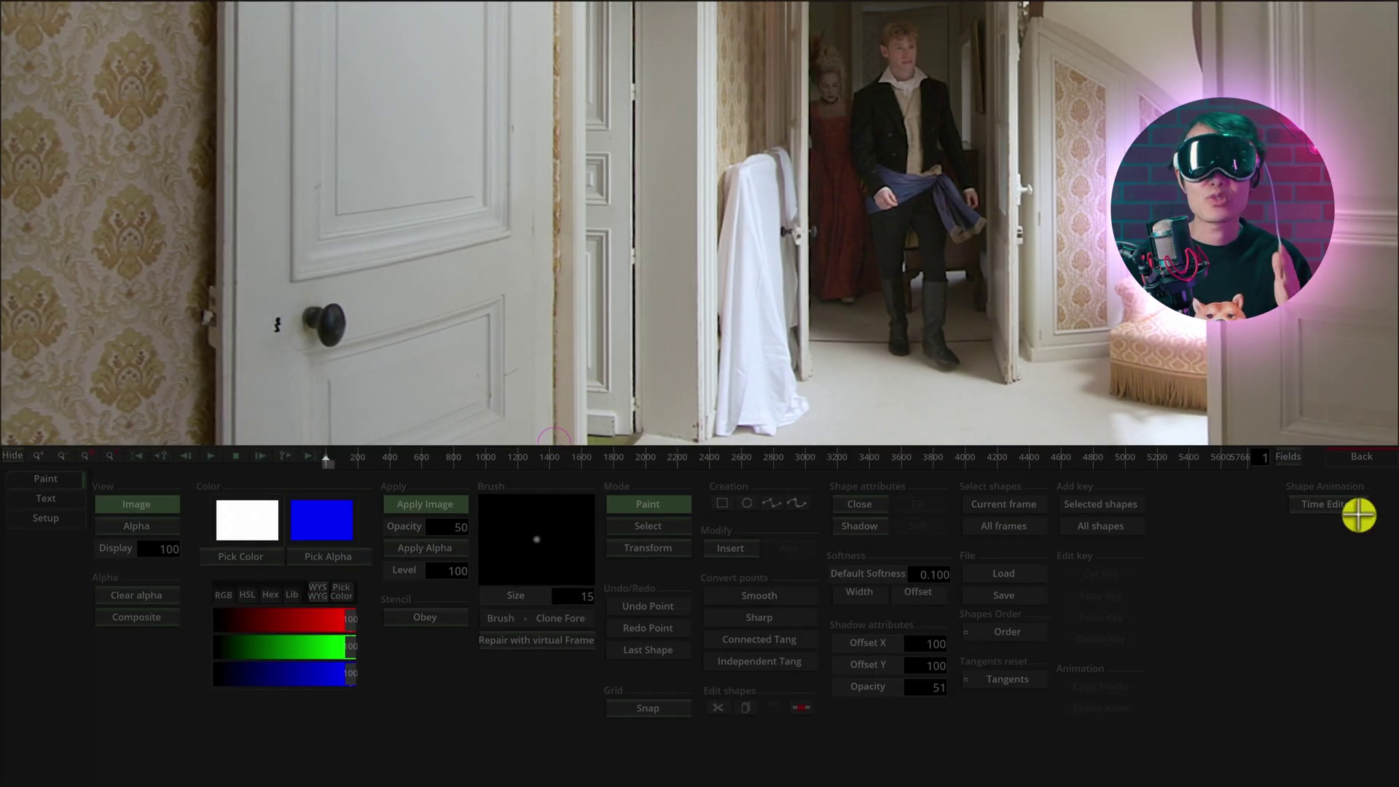
click(1354, 457)
mouse_move(608, 495)
mouse_down()
mouse_move(866, 489)
mouse_move(603, 476)
mouse_move(1283, 494)
mouse_move(669, 484)
mouse_move(987, 499)
mouse_move(911, 507)
mouse_up()
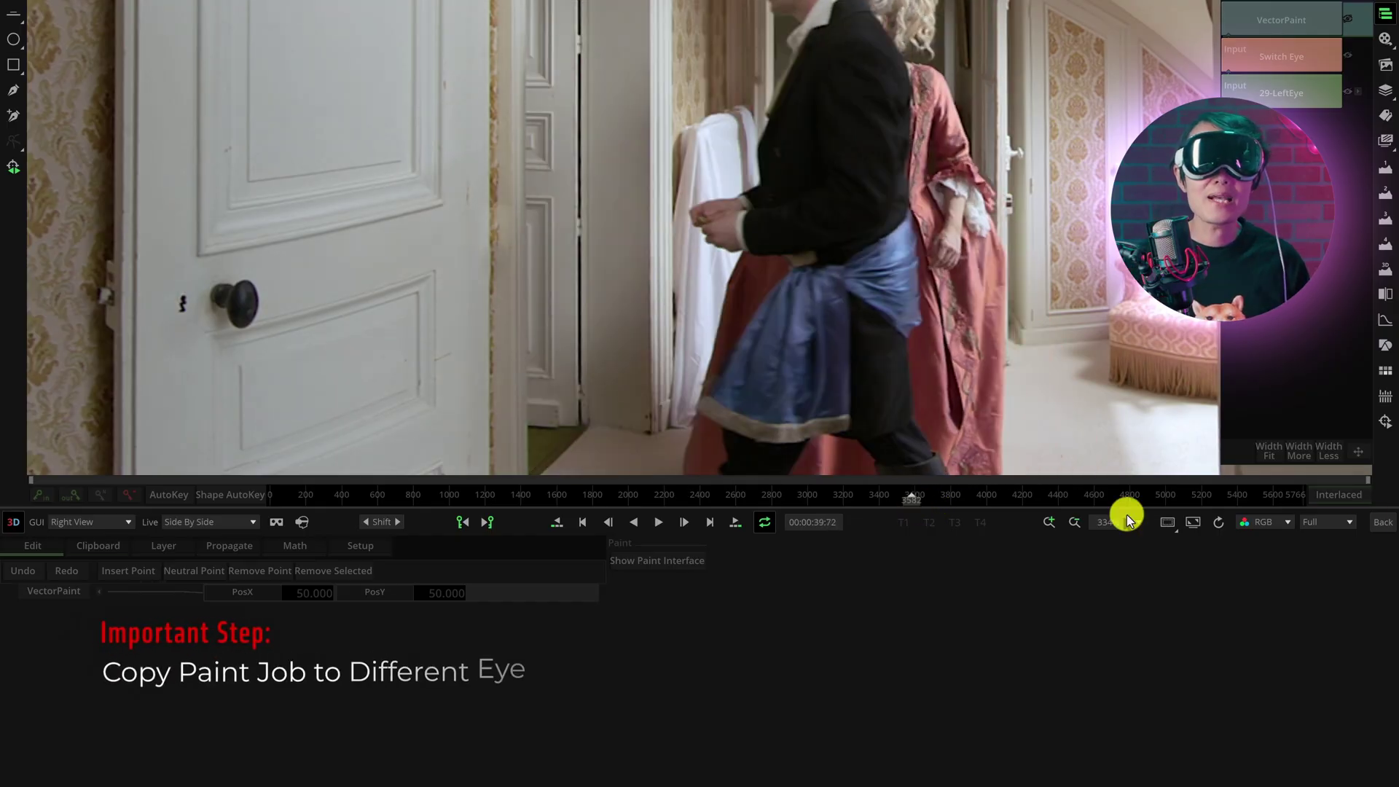
Copy the left-eye Switch Eye and VectorPaint nodes onto 29-RightEye and open the pasted VectorPaint
key(Escape)
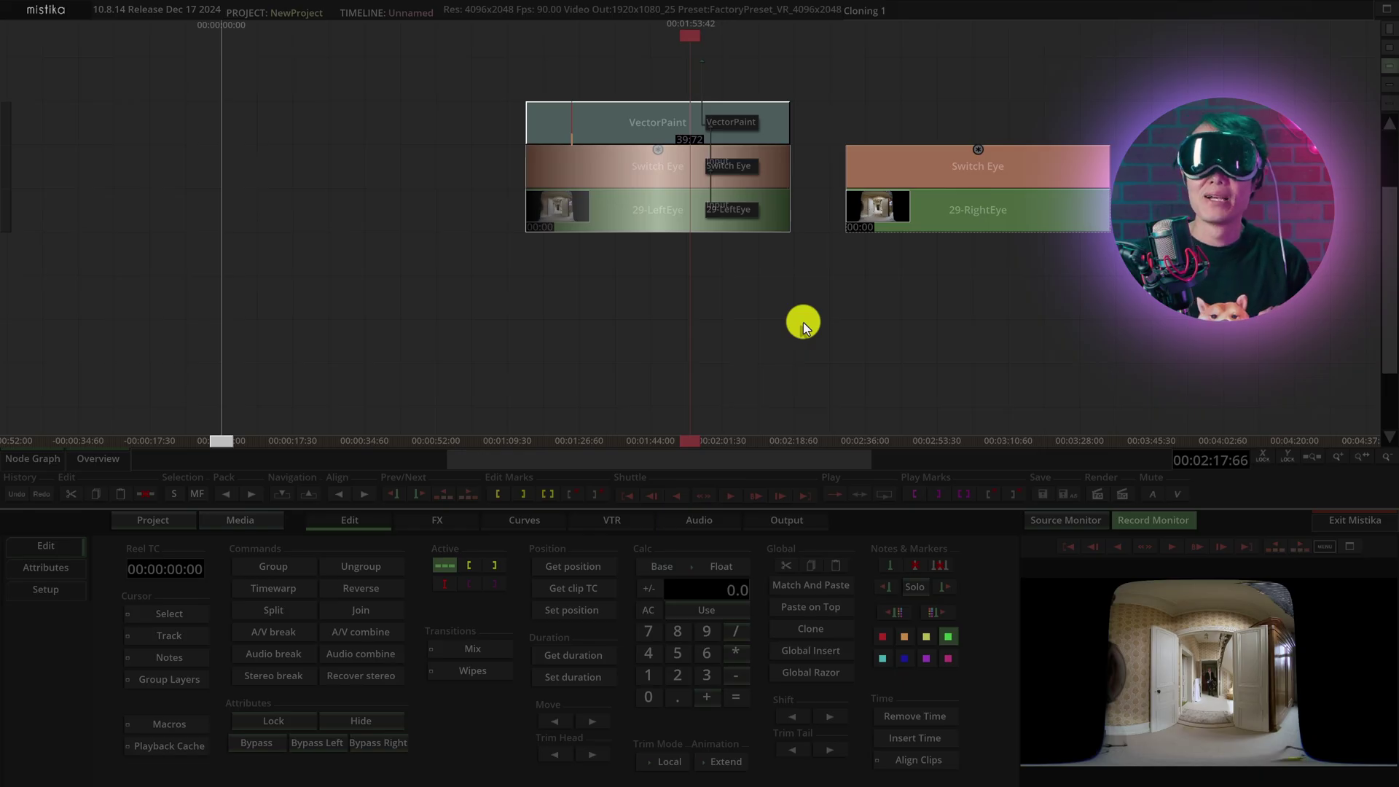
click(570, 116)
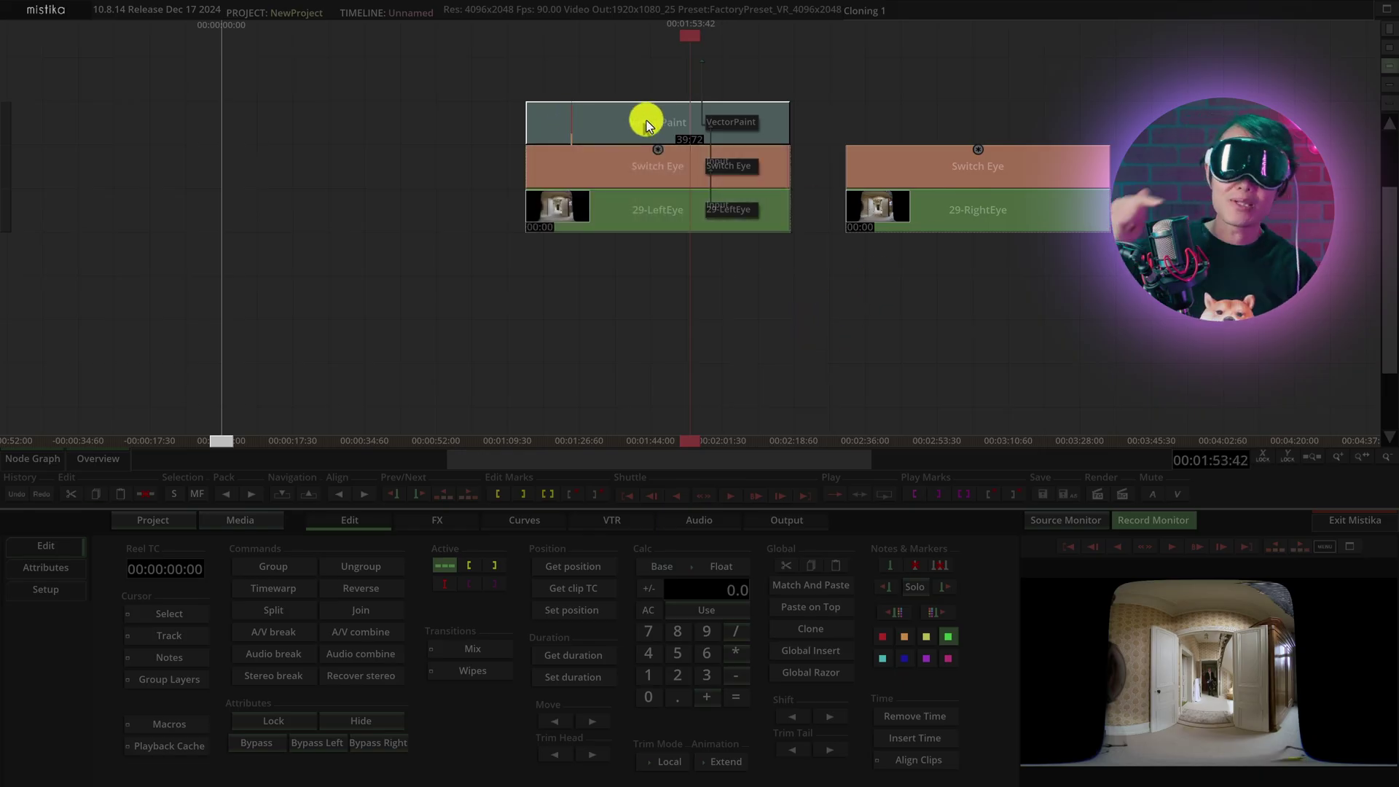
click(869, 170)
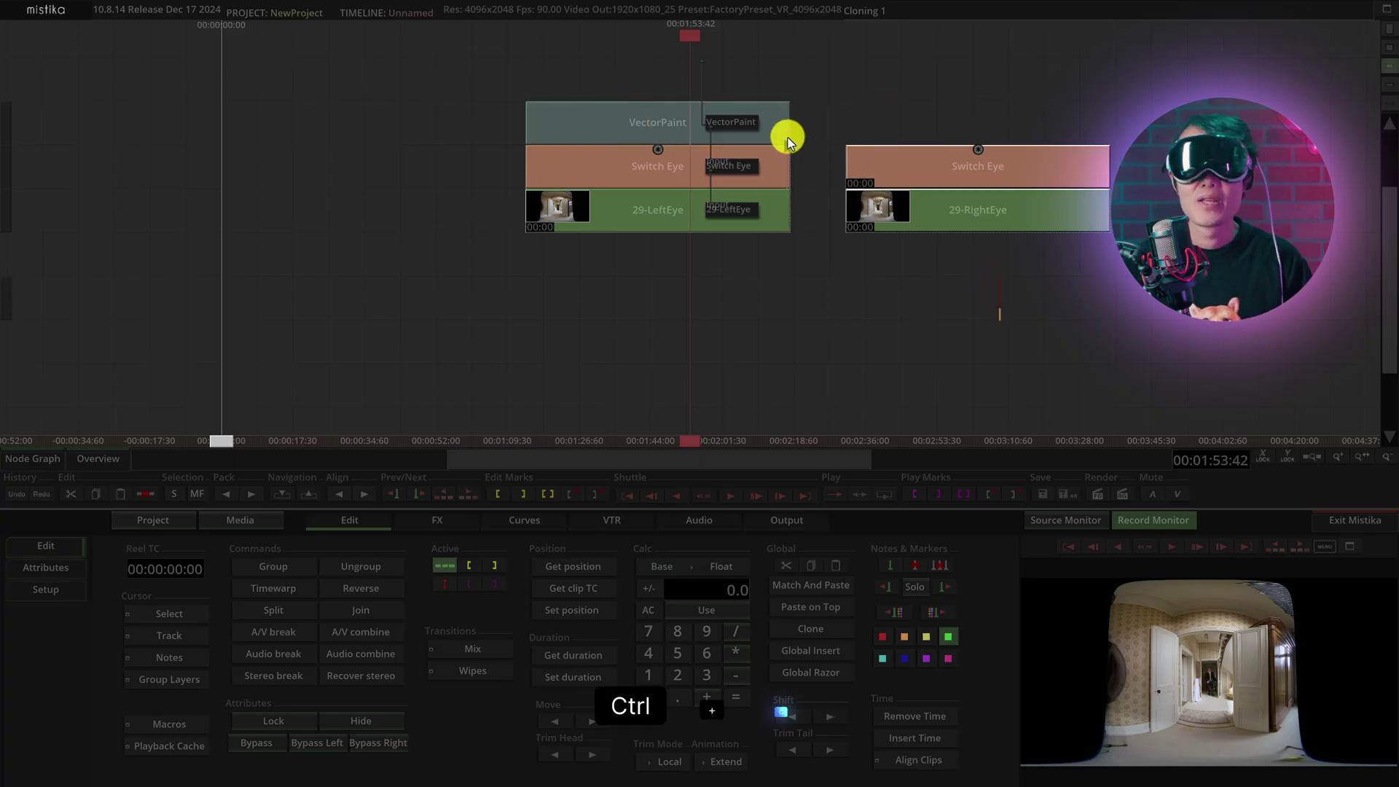
ctrl+click(662, 115)
key(ctrl+c)
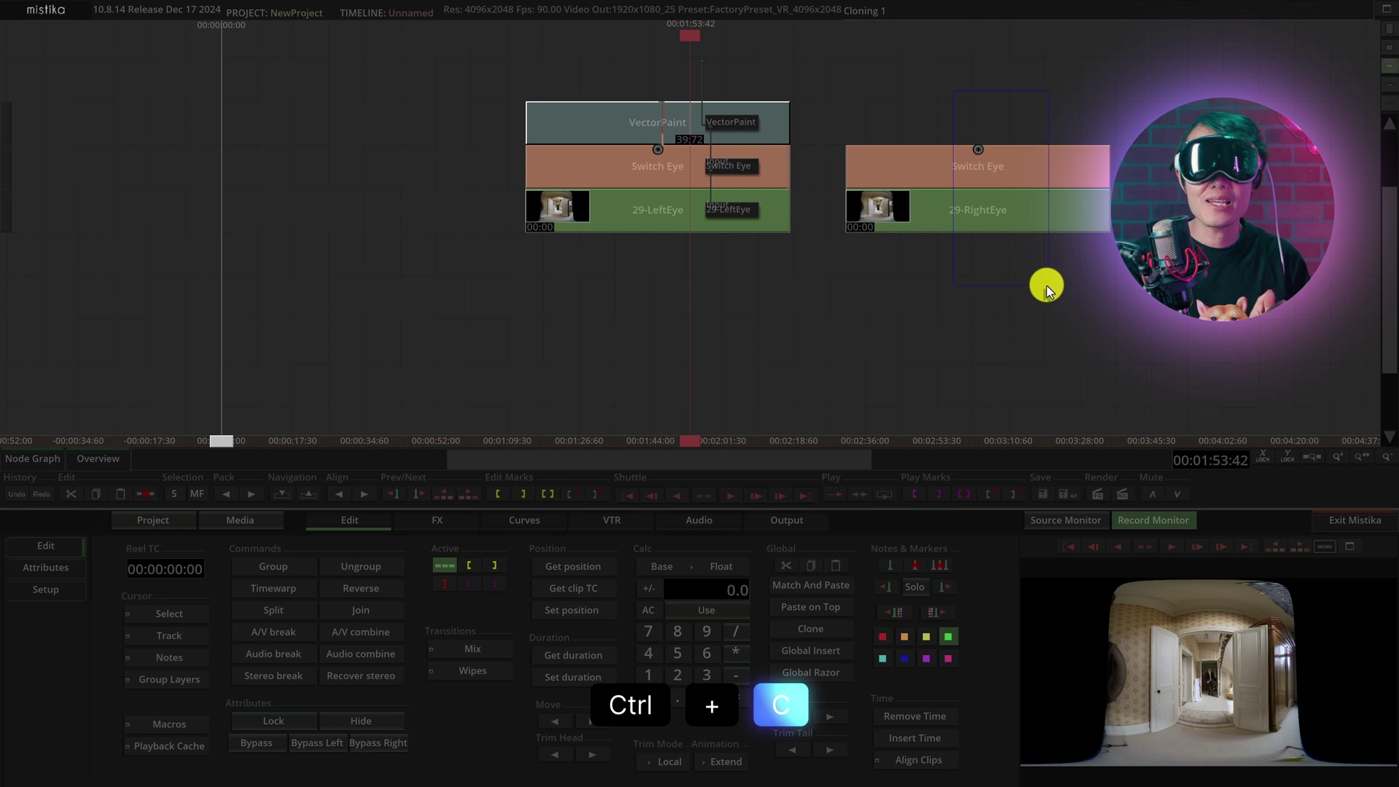
key(ctrl+v)
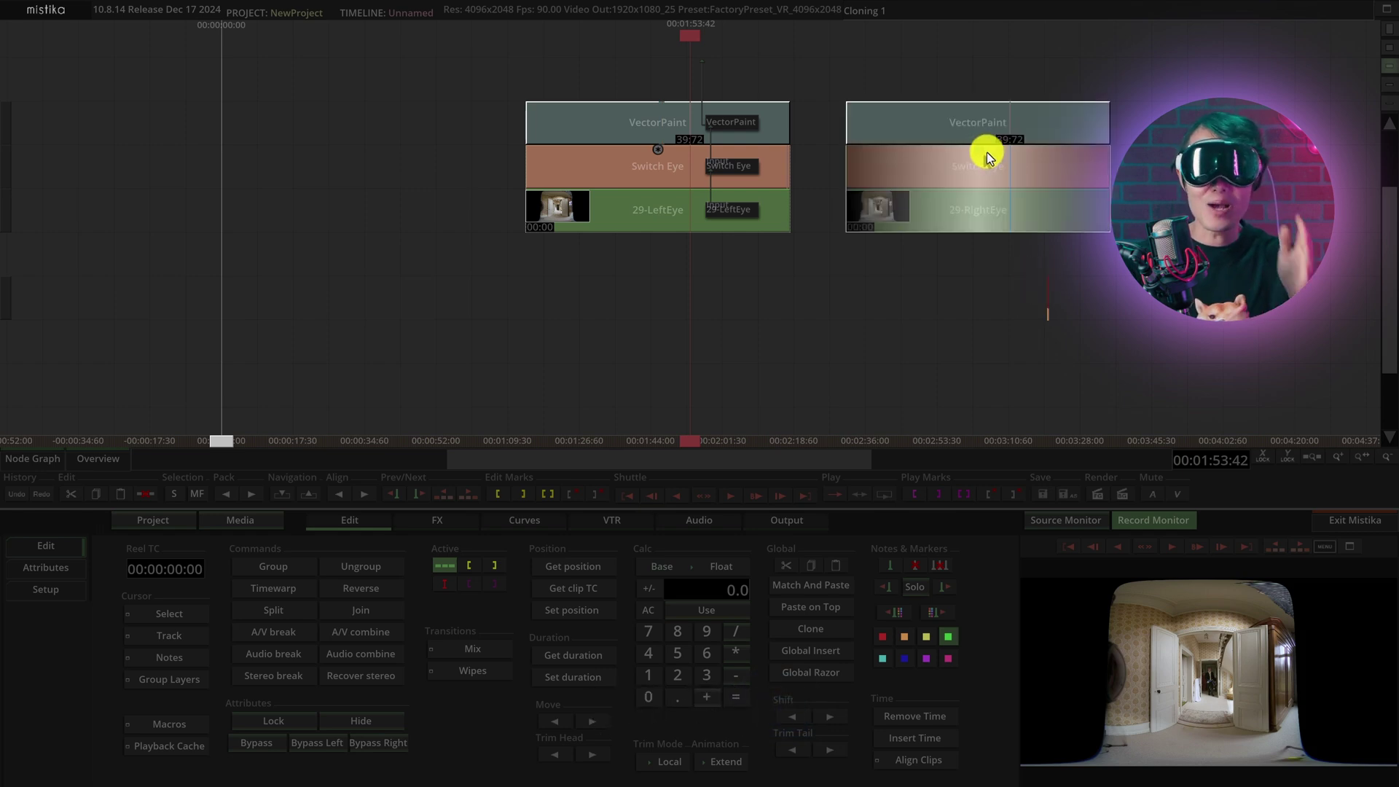
key(ctrl+v)
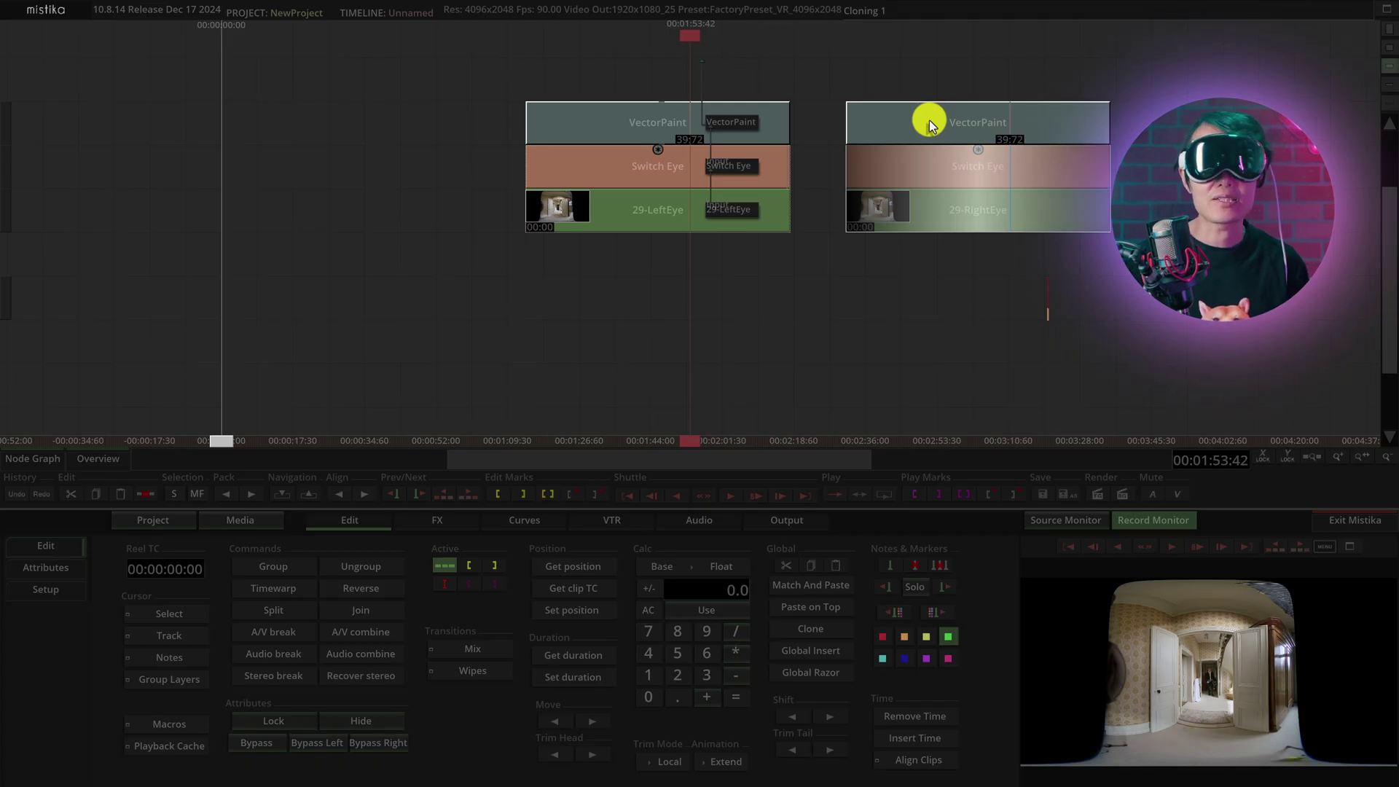
double_click(929, 120)
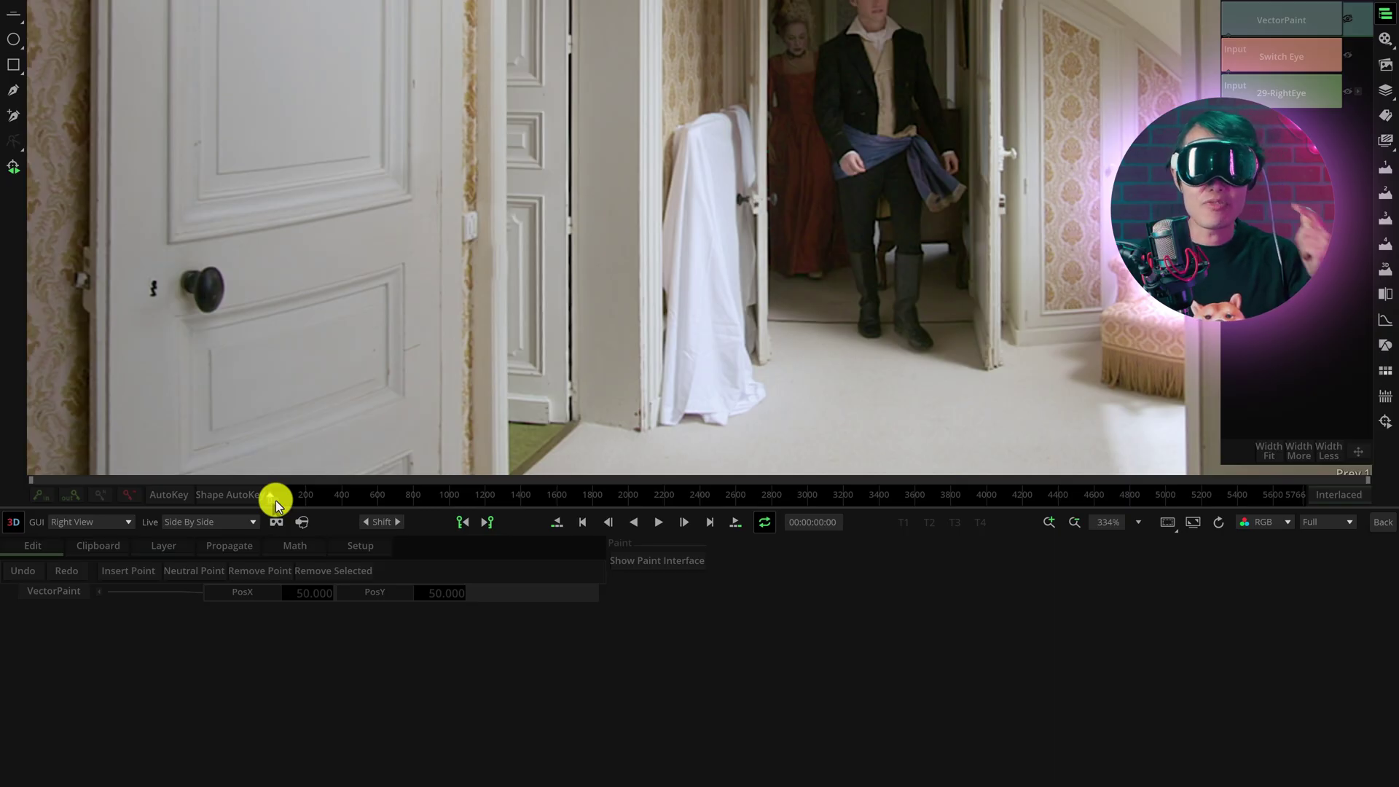
Select the door-edge clone patch, shift it slightly left onto the light switch, then disable Stencil Obey
click(650, 564)
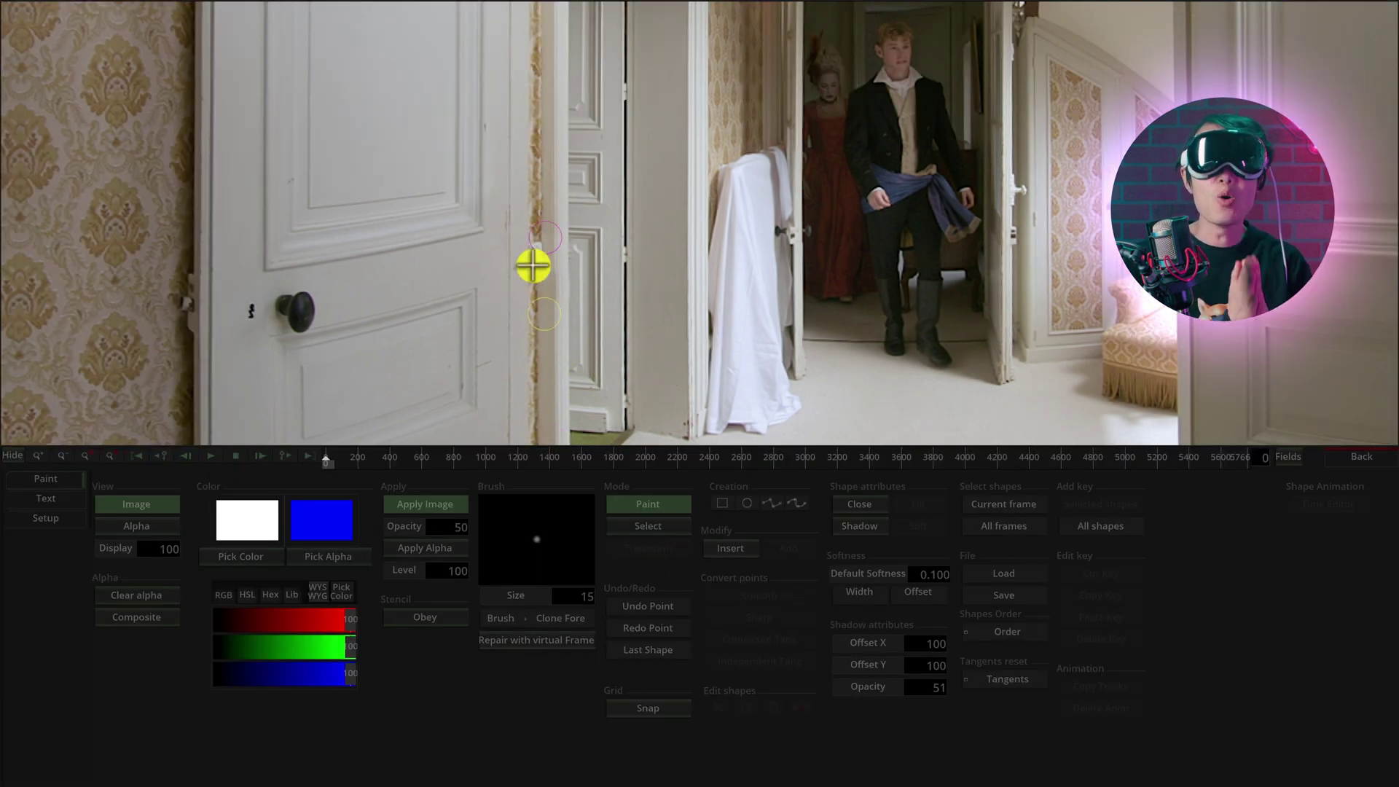
click(649, 533)
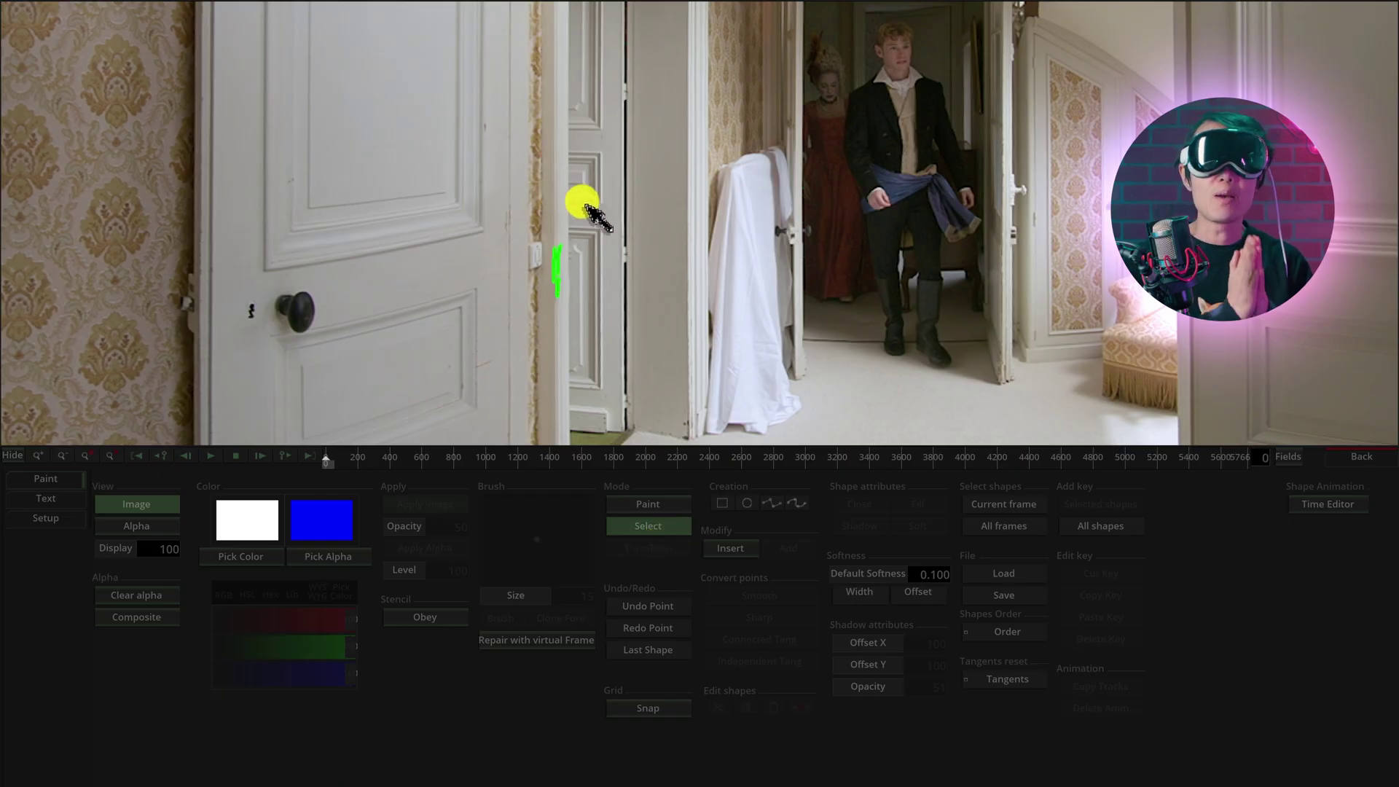
drag(590, 217, 505, 334)
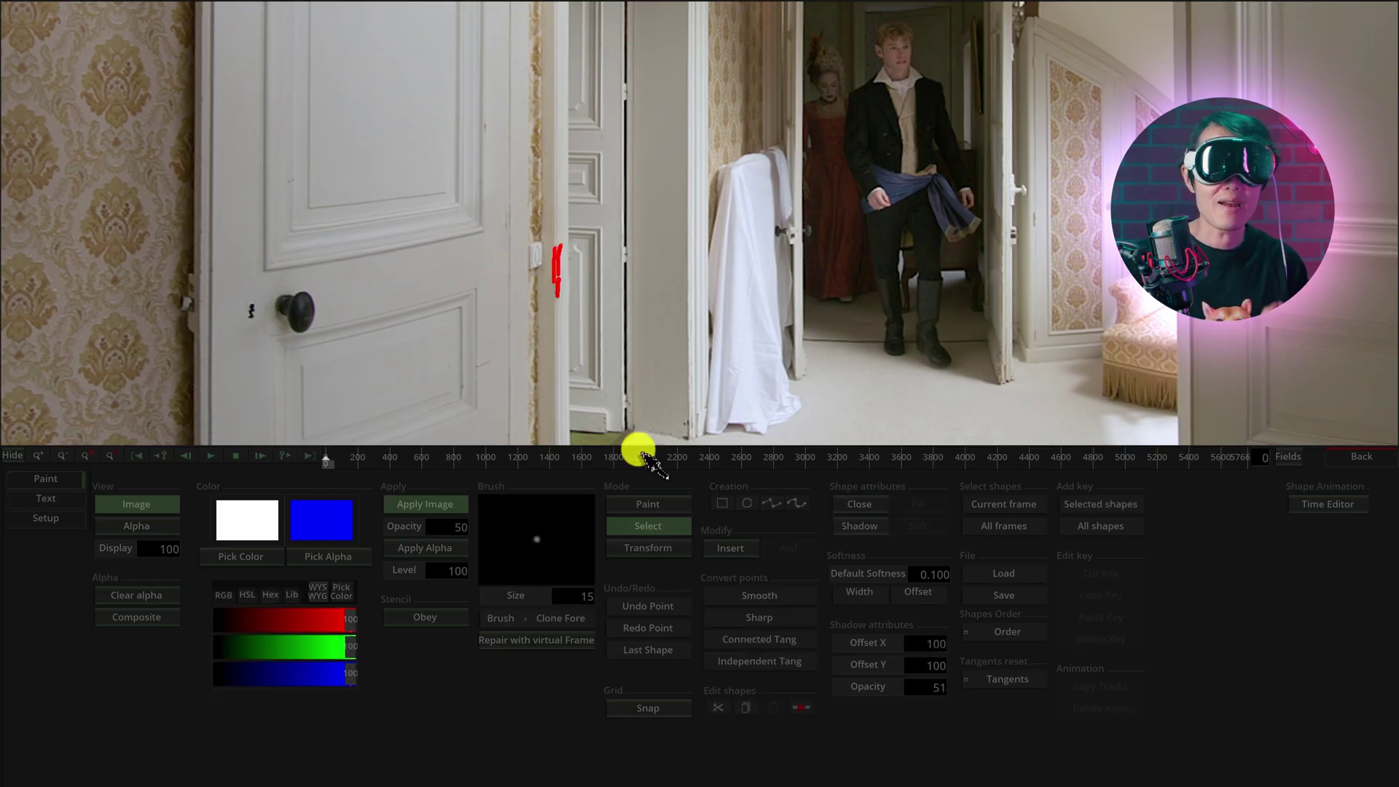
click(654, 549)
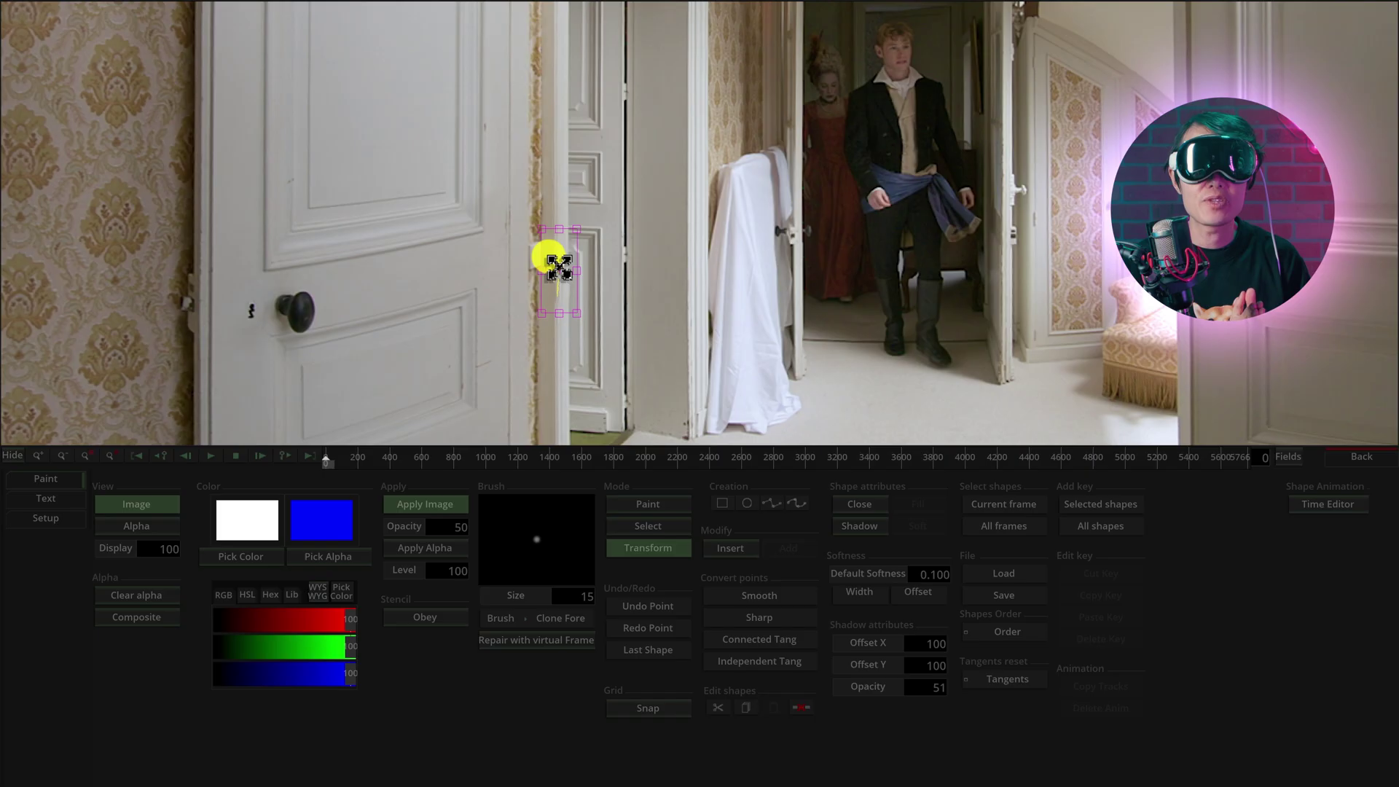
drag(556, 266, 542, 265)
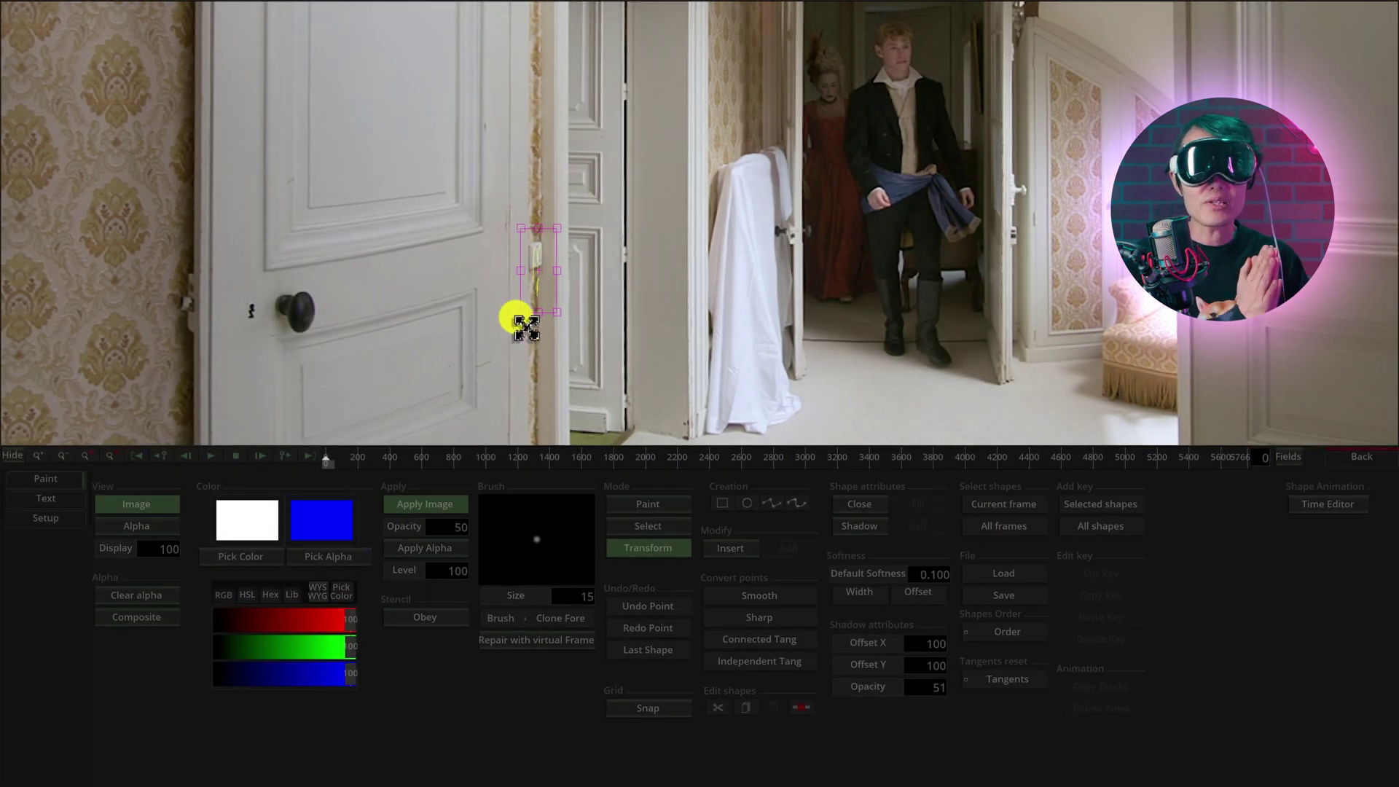
click(424, 615)
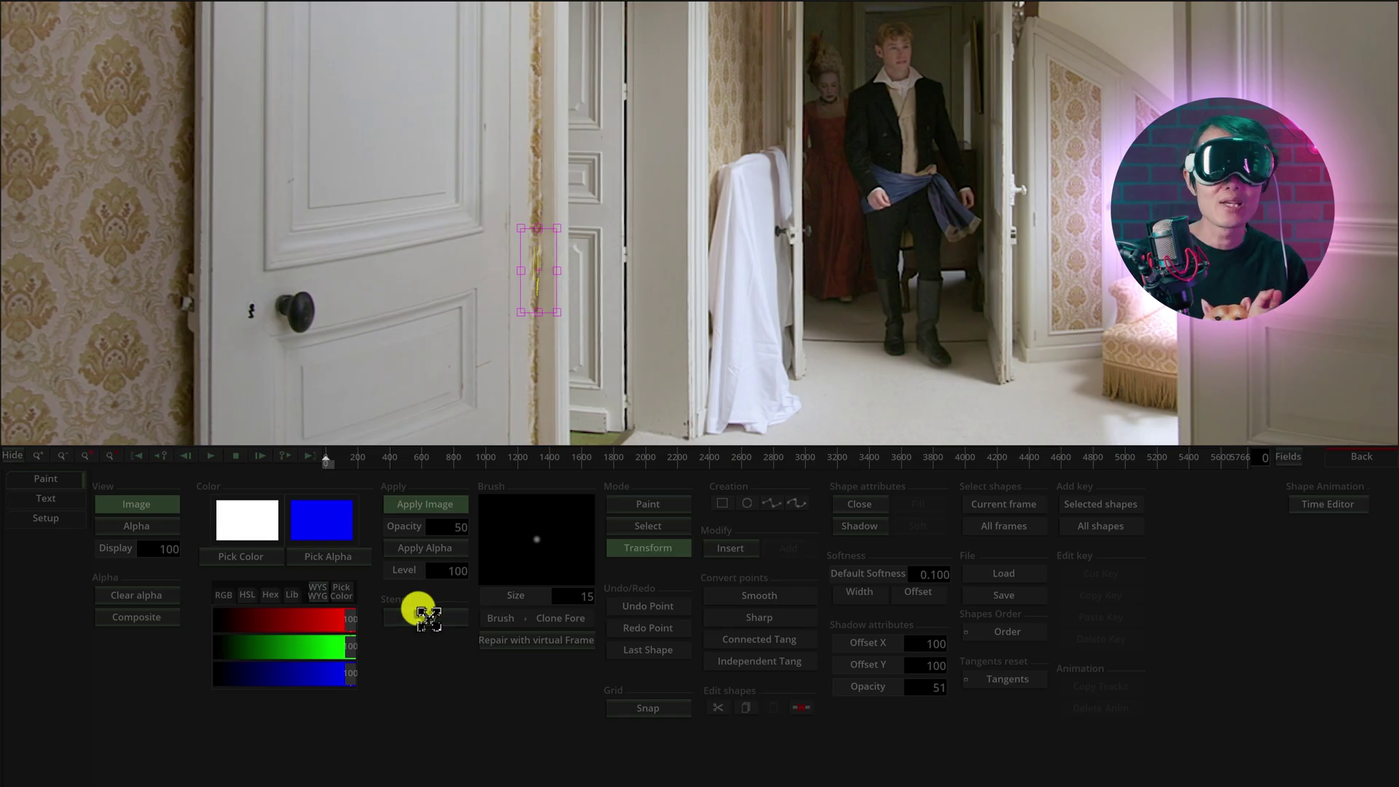
Return to Paint mode, reselect and transform the door-edge patch, and turn Stencil Obey back on
click(643, 504)
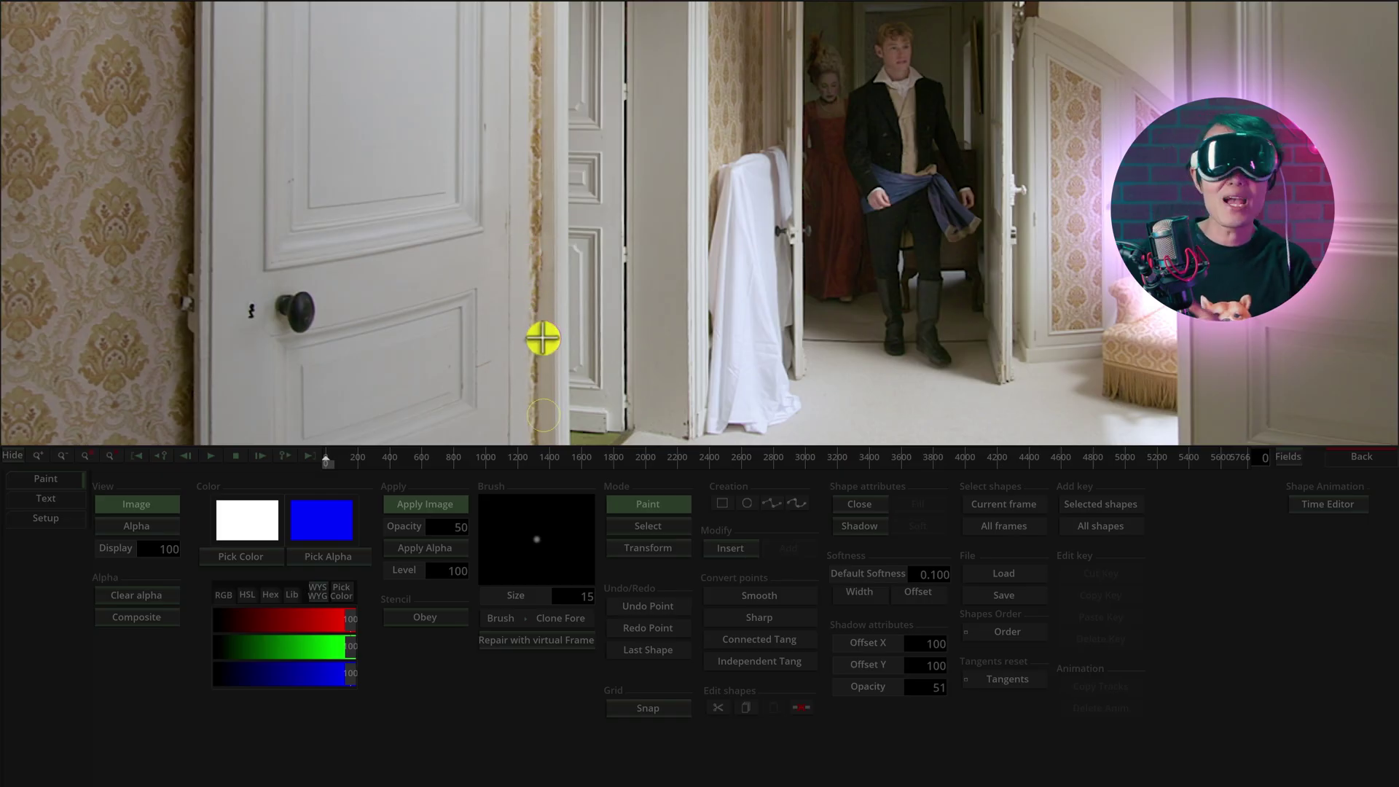
click(654, 529)
drag(606, 232, 452, 369)
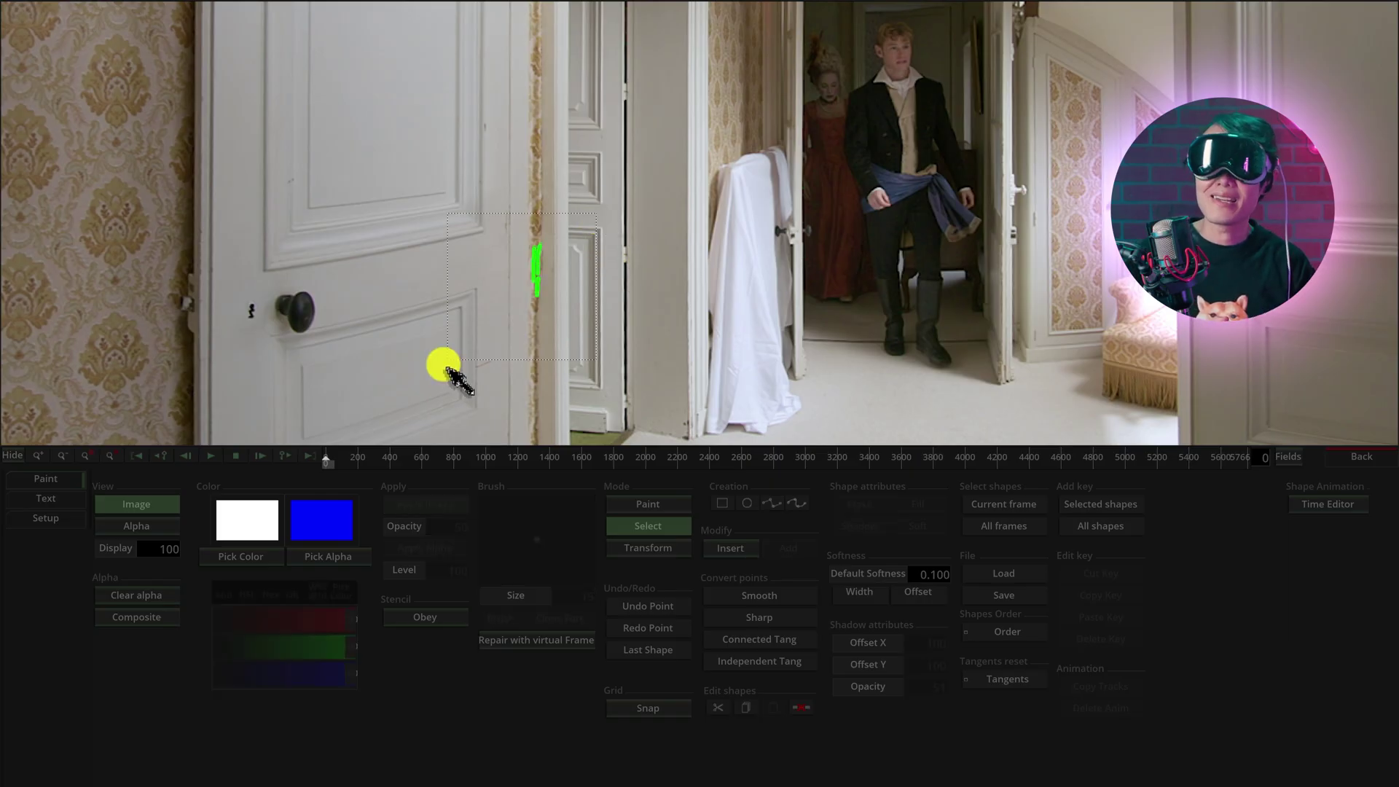
click(661, 548)
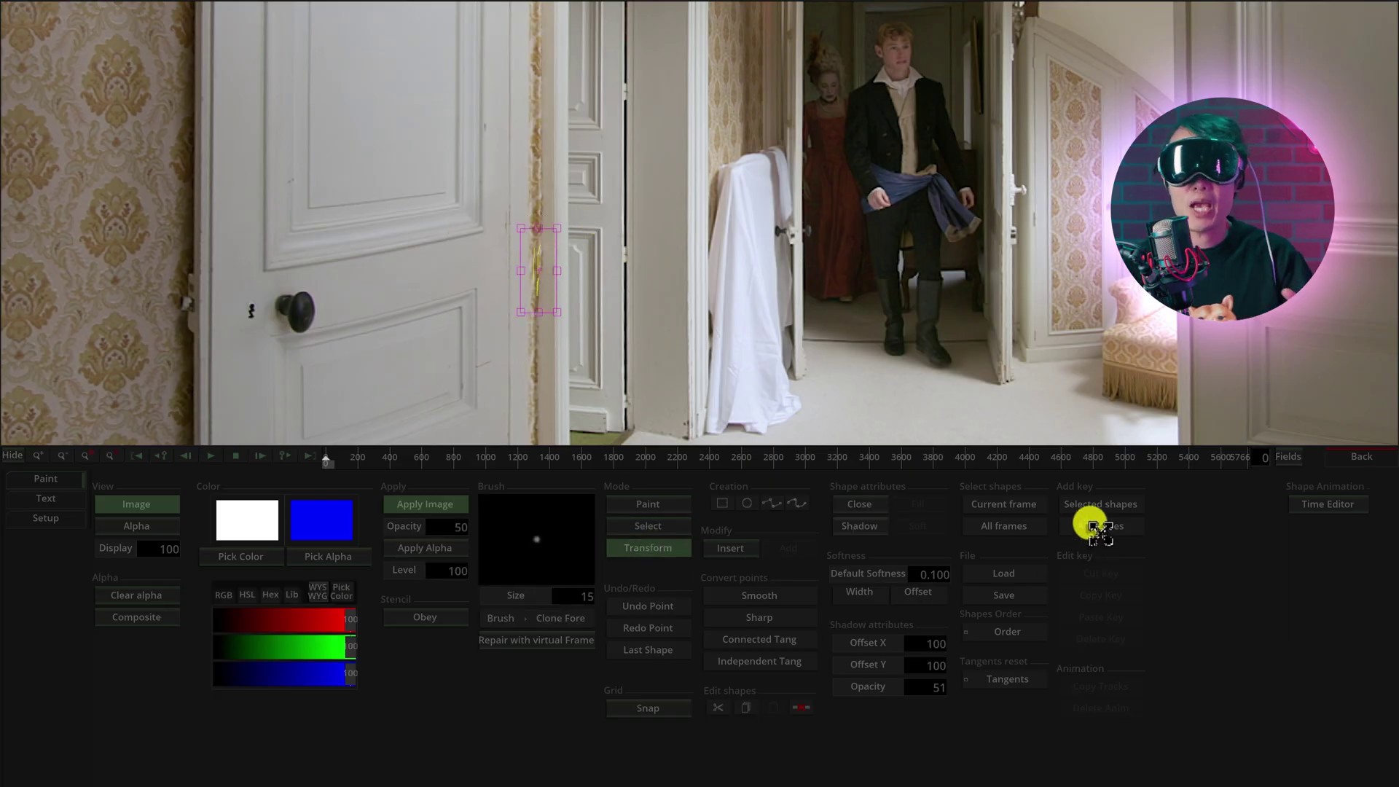
click(427, 617)
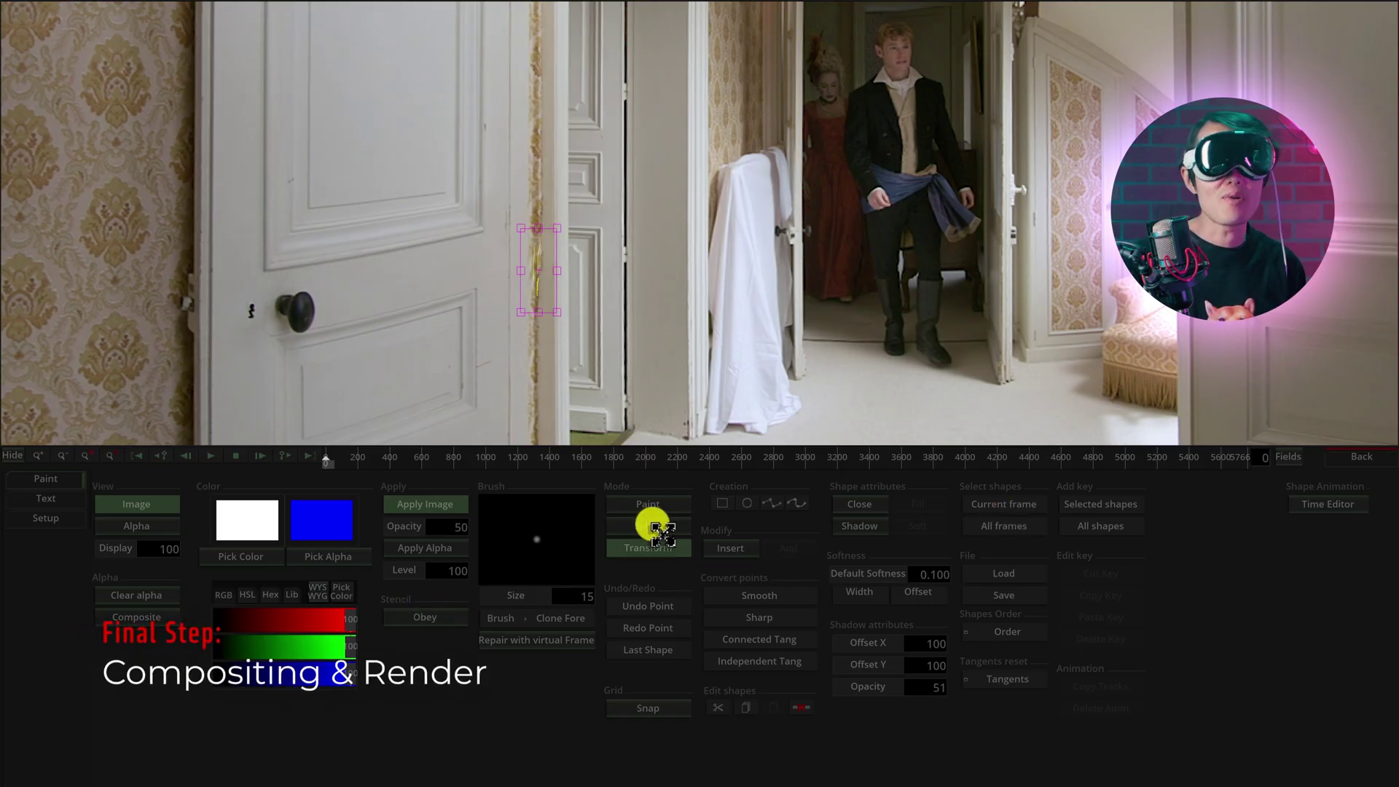
Close the paint editor and move the right-eye node stack beneath the left-eye stack
click(1357, 456)
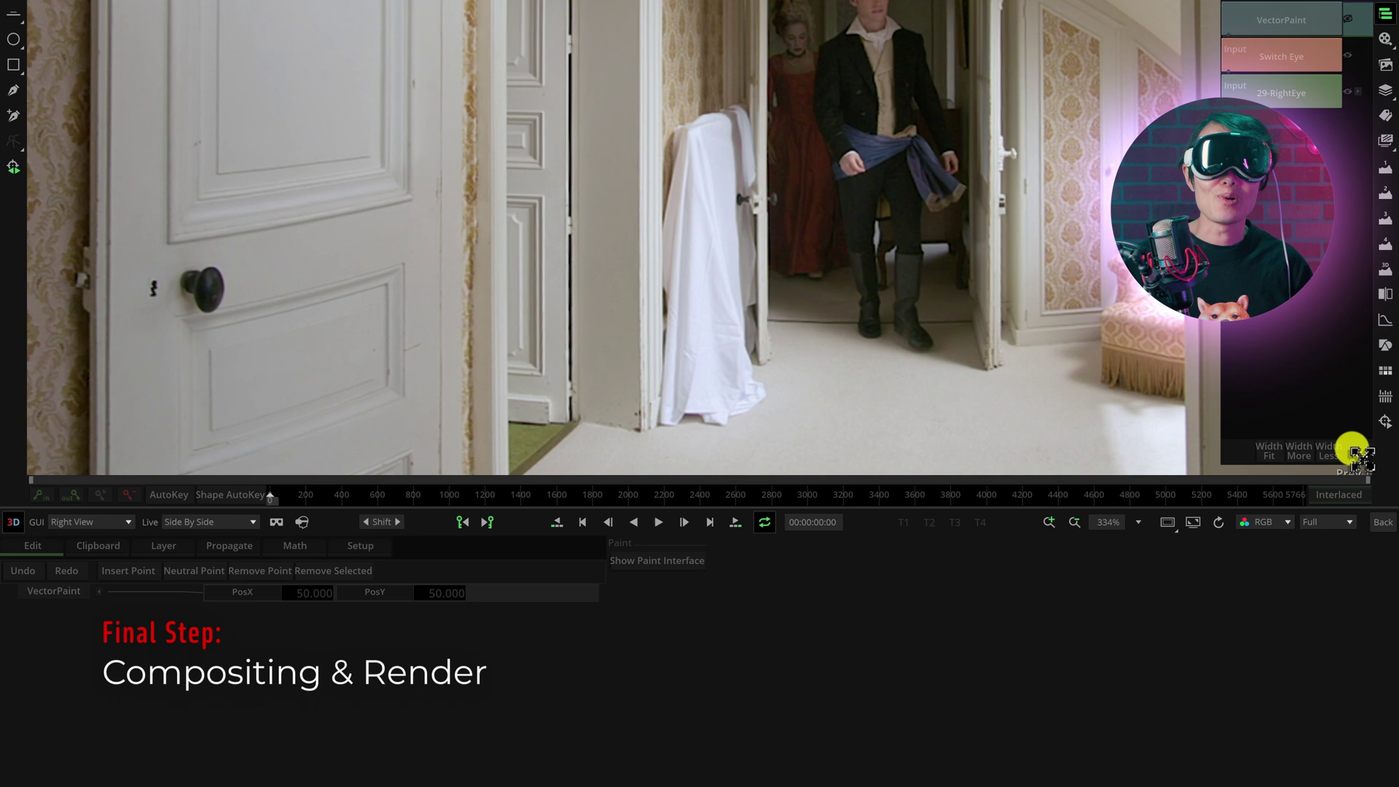
click(1383, 521)
drag(924, 75, 755, 282)
drag(837, 137, 531, 255)
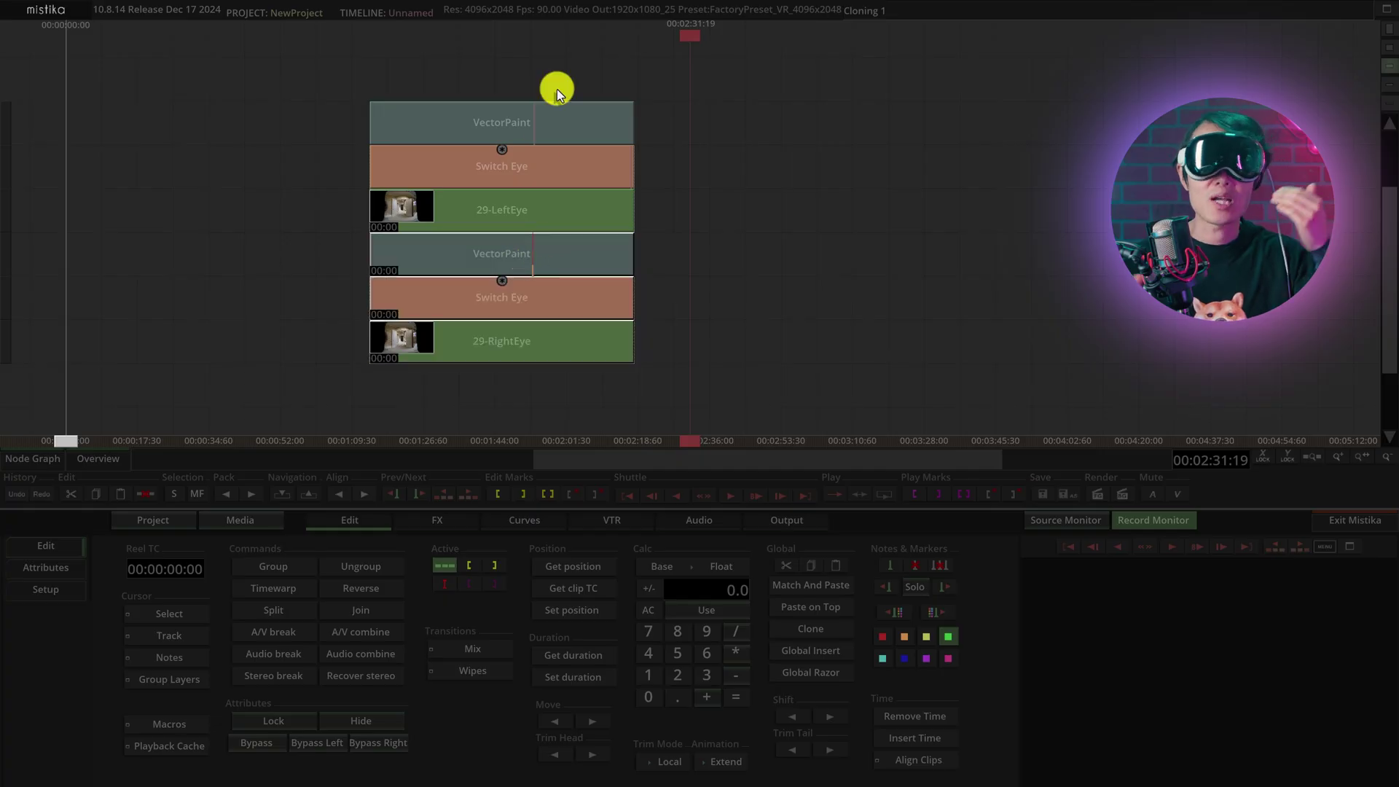
Add a Stereo 3D node over both eye stacks and preview the clip as anaglyph
drag(580, 68, 402, 391)
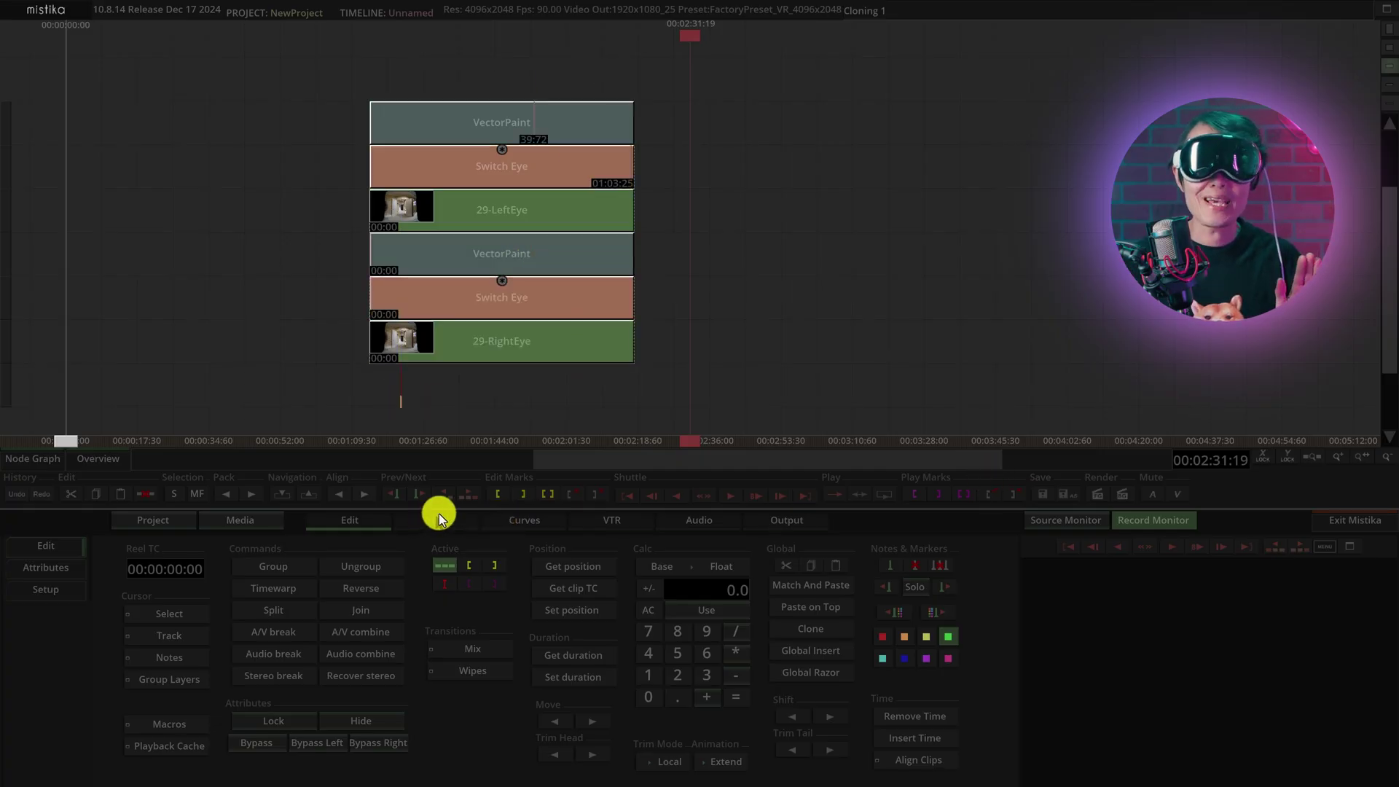
click(439, 516)
click(1286, 562)
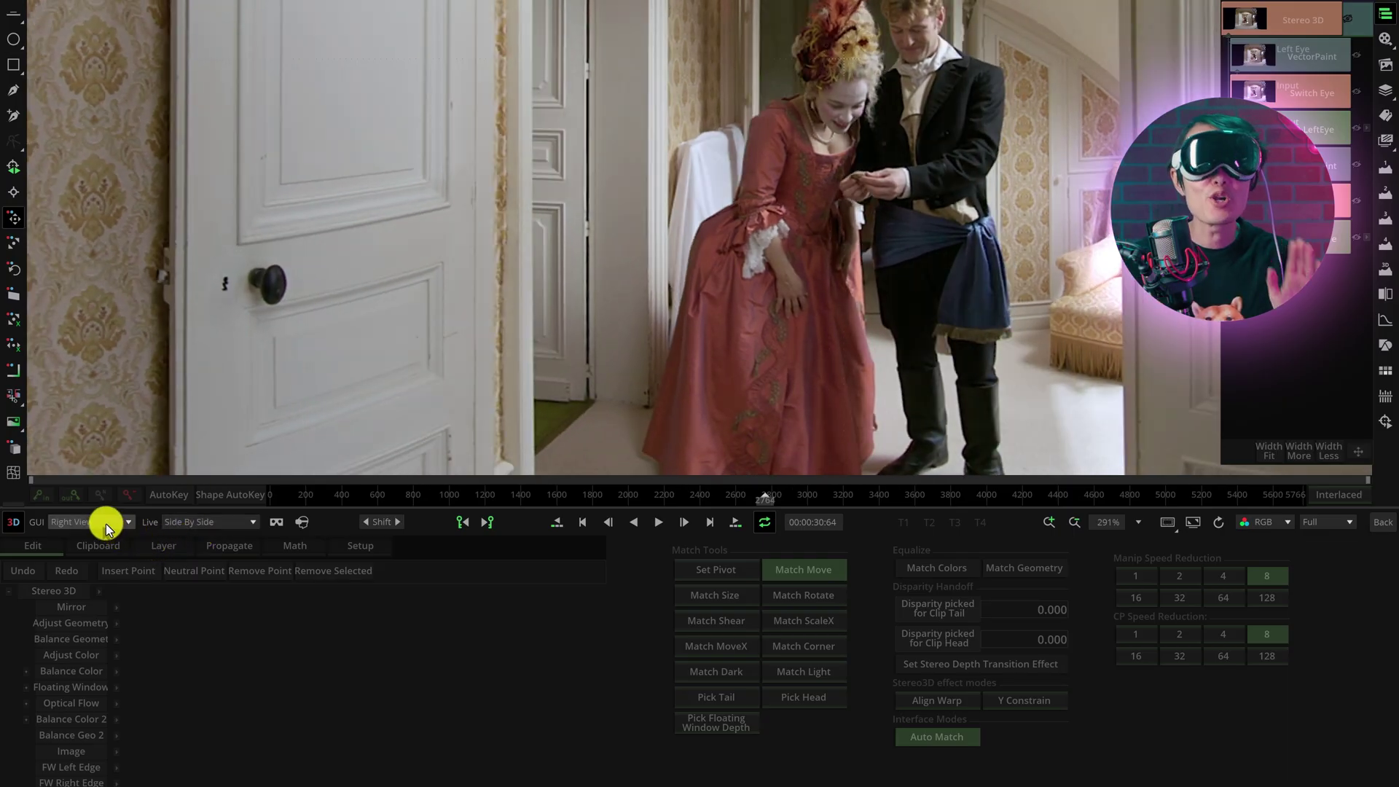
click(106, 524)
click(84, 580)
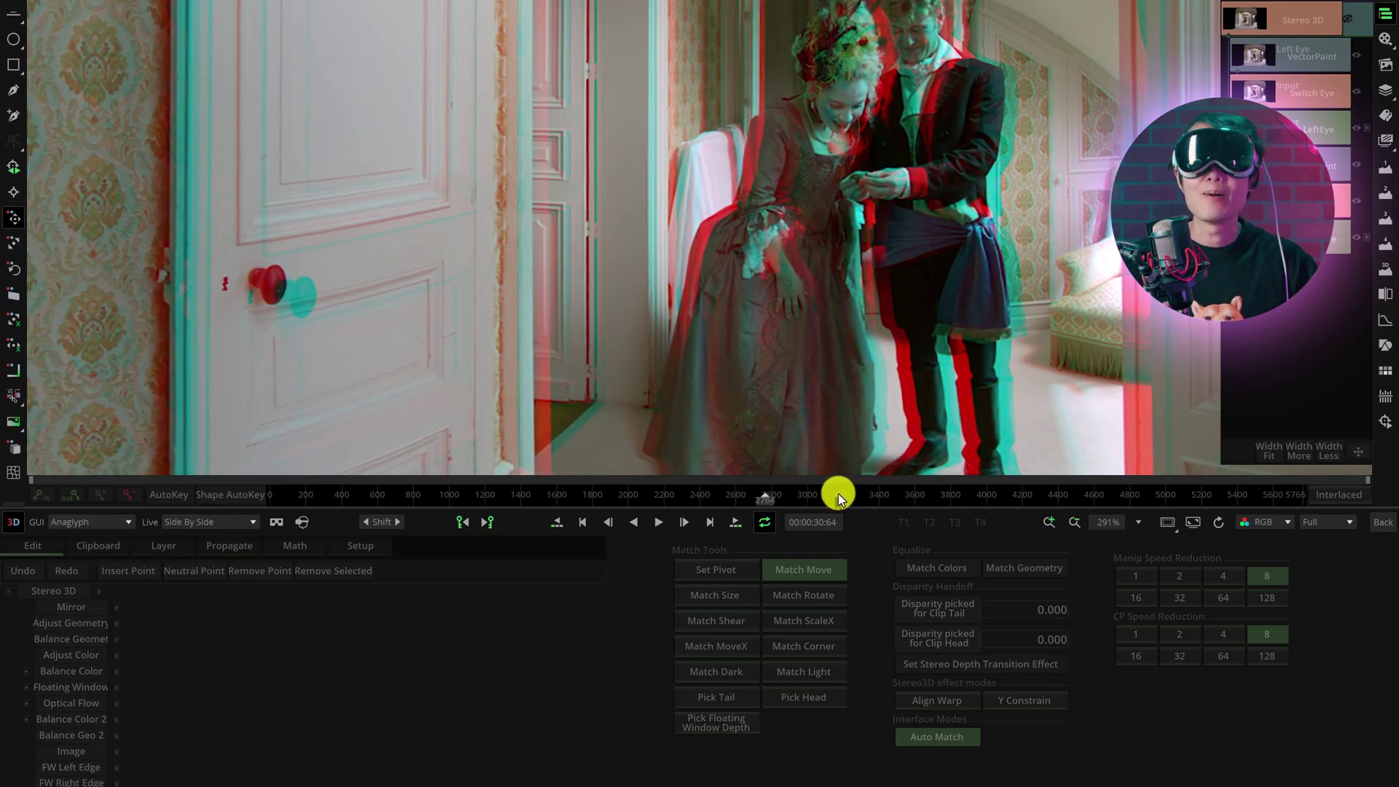
mouse_move(837, 497)
mouse_down()
mouse_move(1023, 497)
mouse_move(381, 475)
mouse_up()
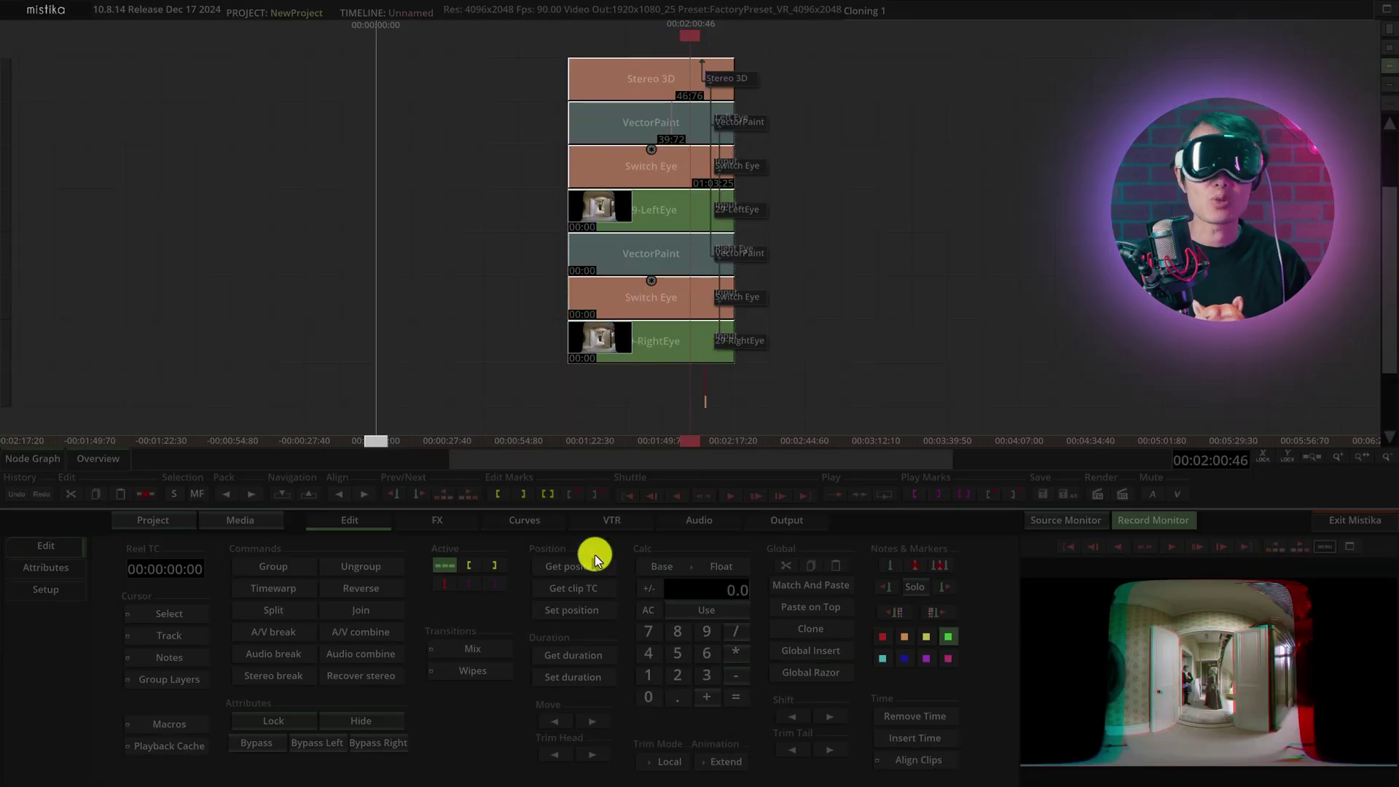
Mark the Stereo 3D stack's range and render it to QuickTime ProRes using Edit Marks
click(549, 493)
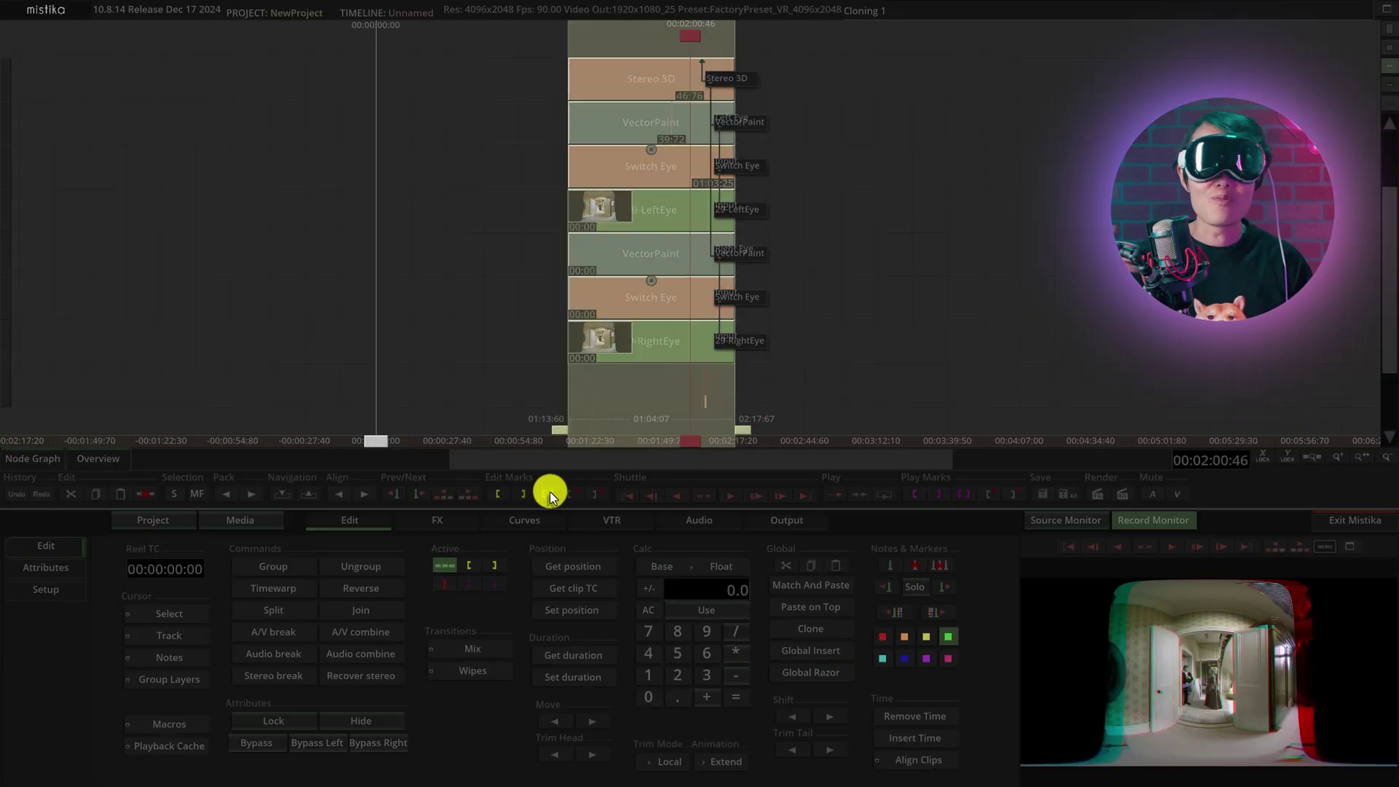
click(805, 516)
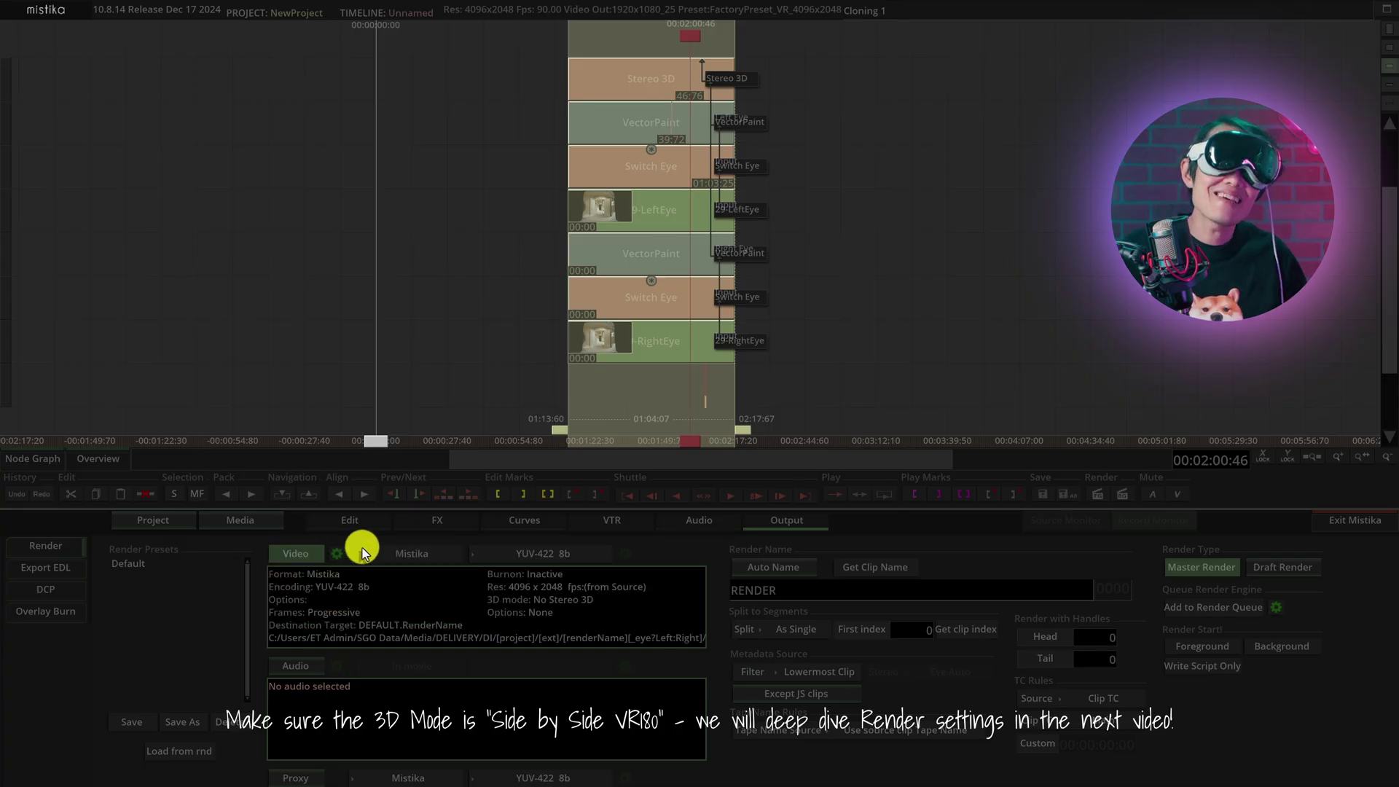
click(1200, 646)
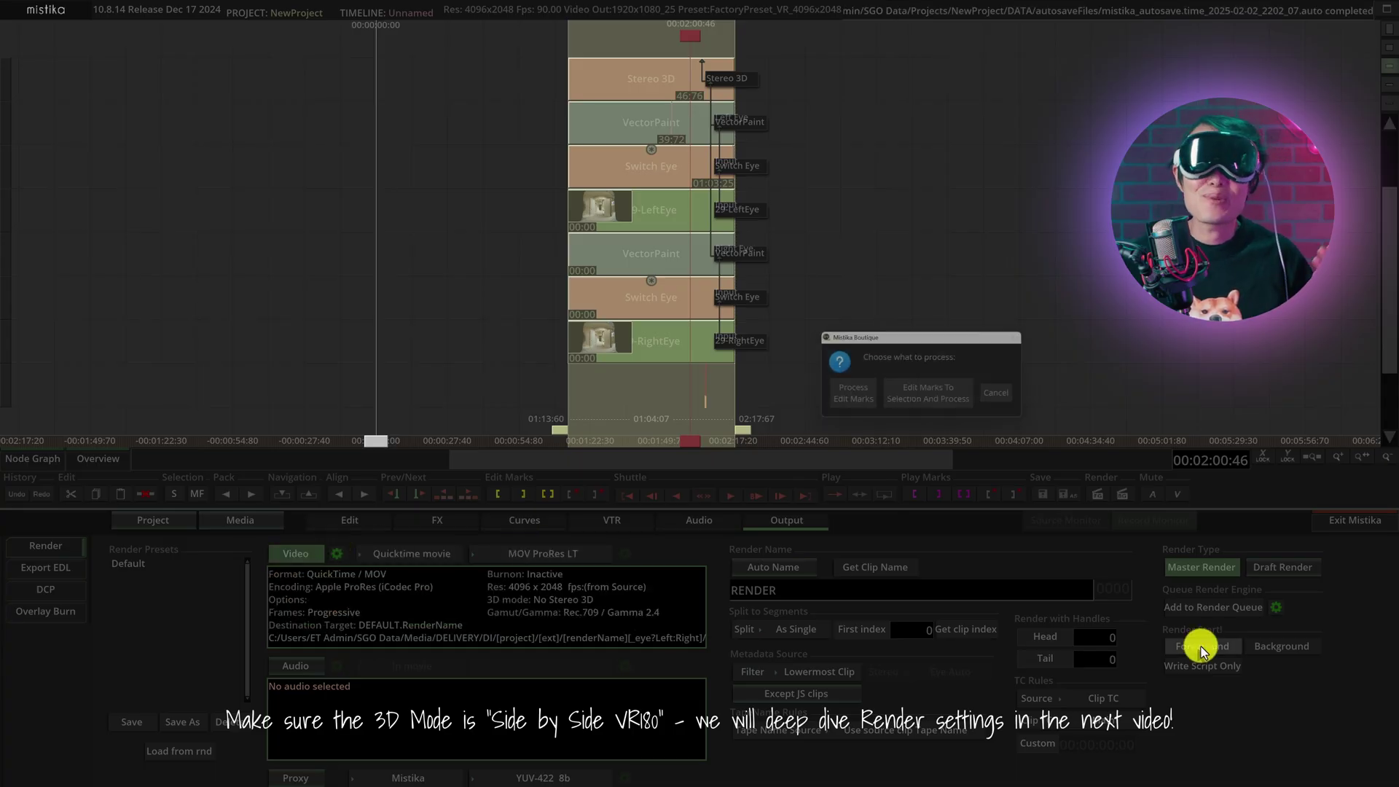
click(854, 392)
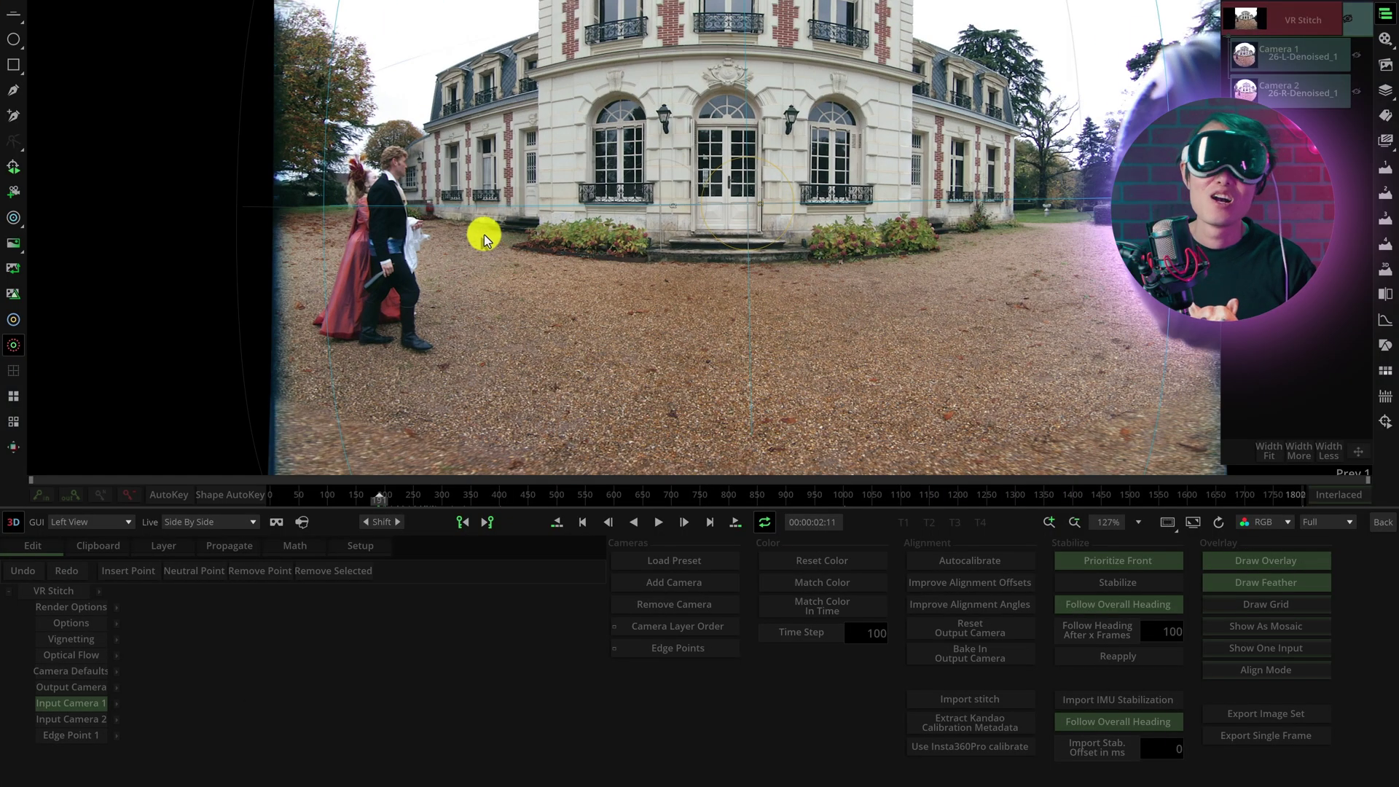
drag(484, 235, 533, 94)
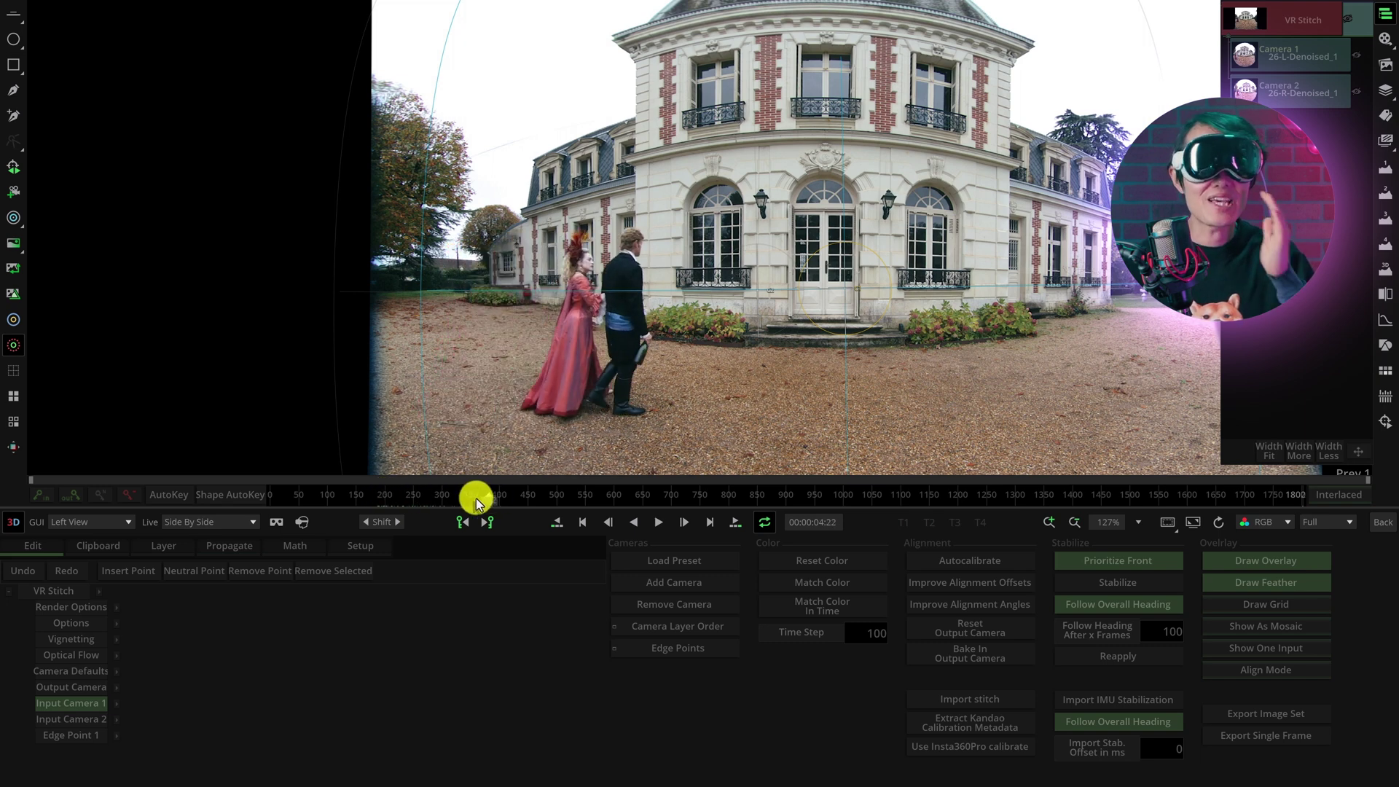
drag(475, 499, 372, 497)
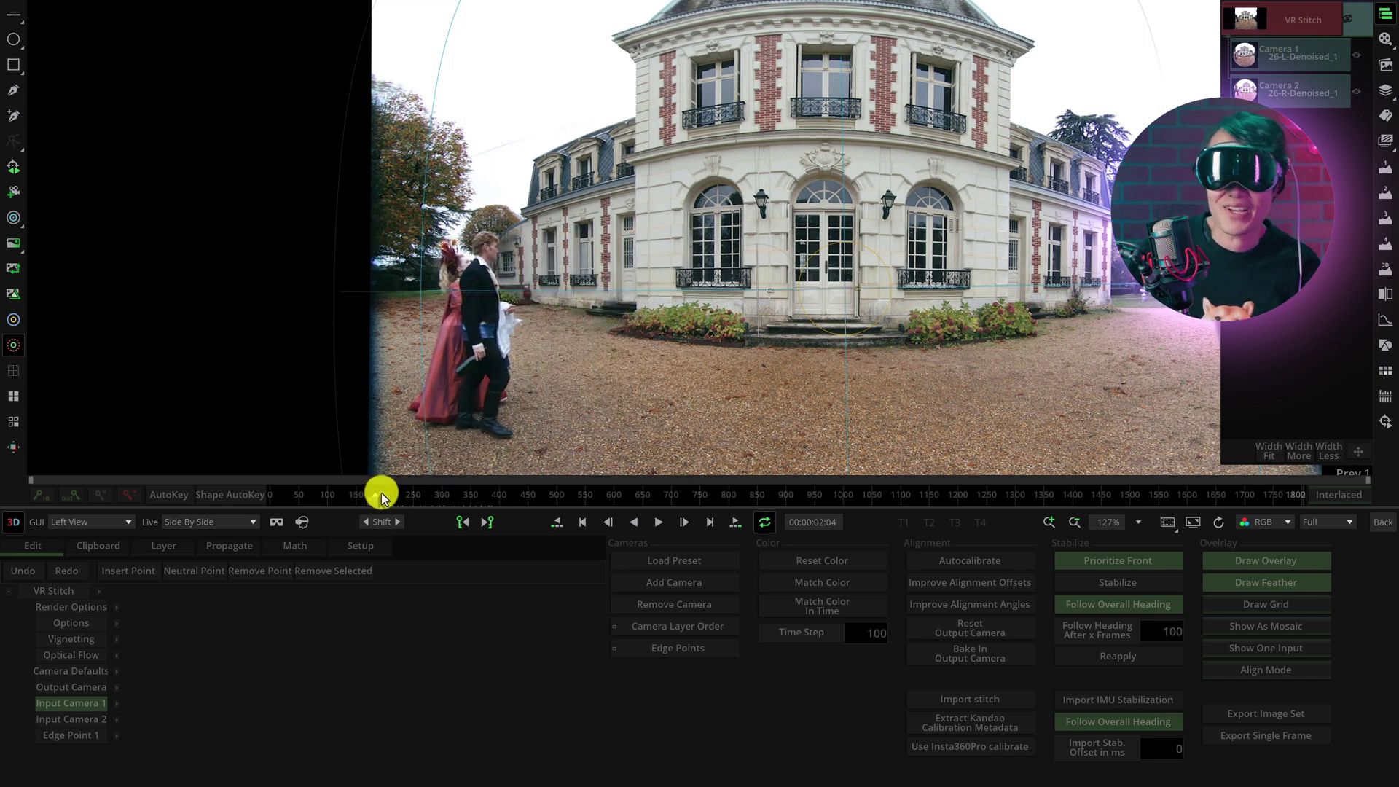
scroll(499, 150, down, 2)
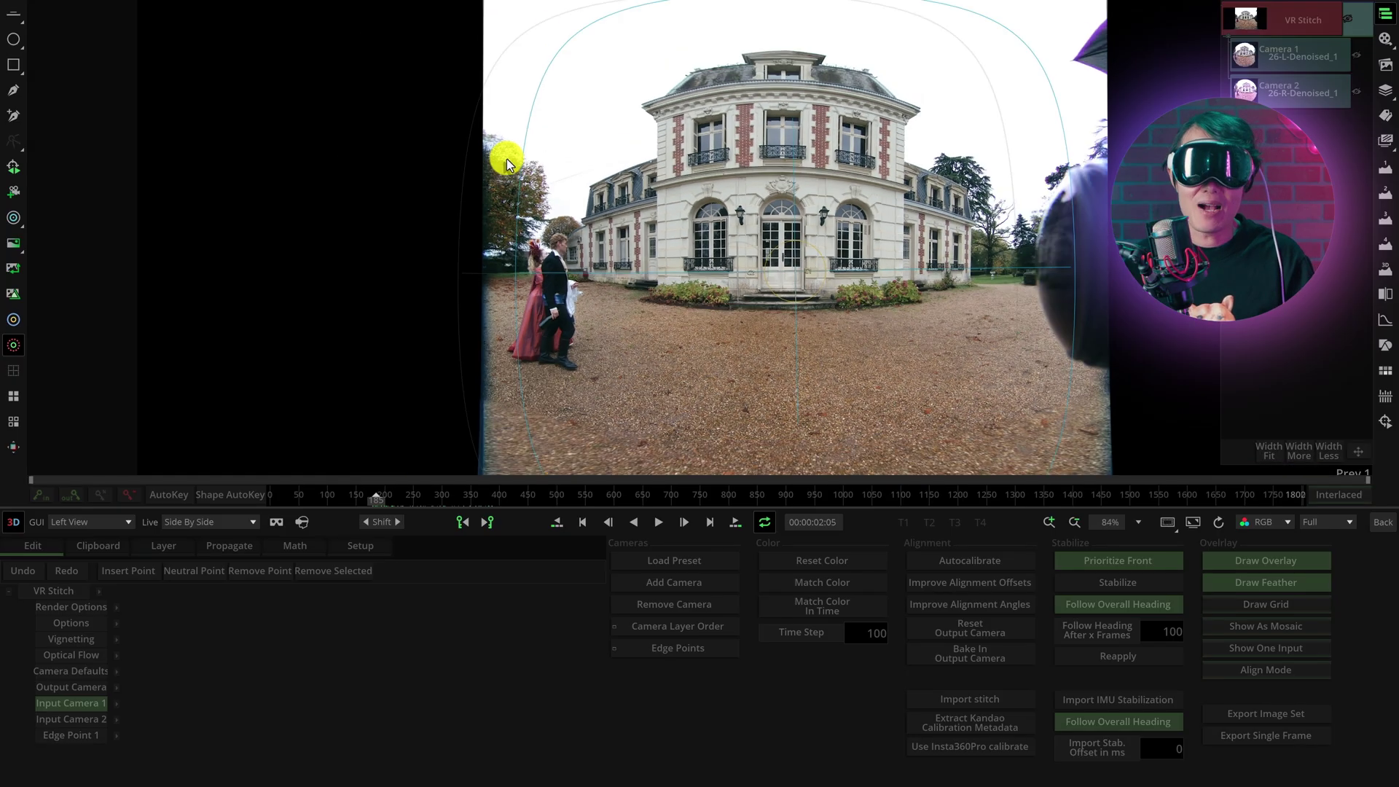
scroll(416, 157, up, 3)
scroll(568, 190, up, 2)
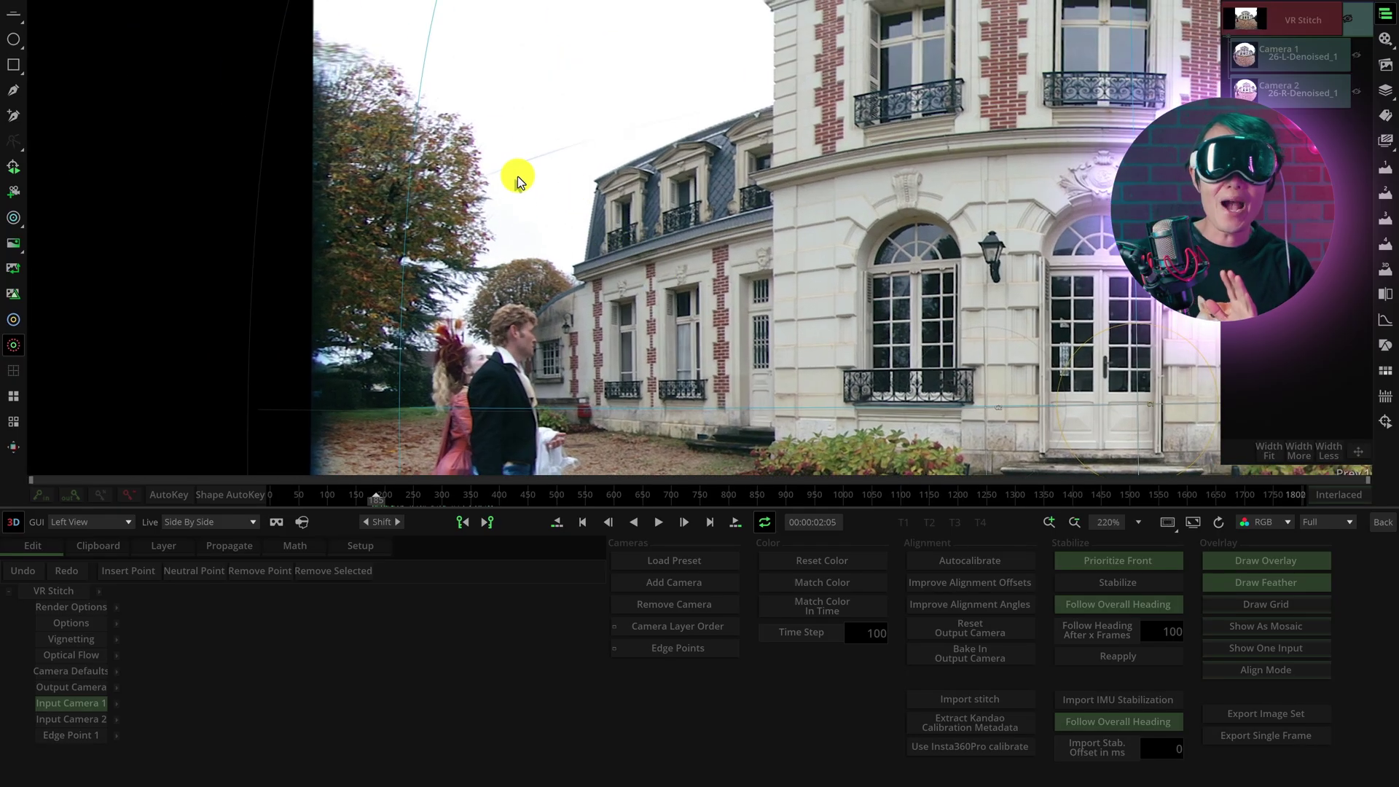
key(v)
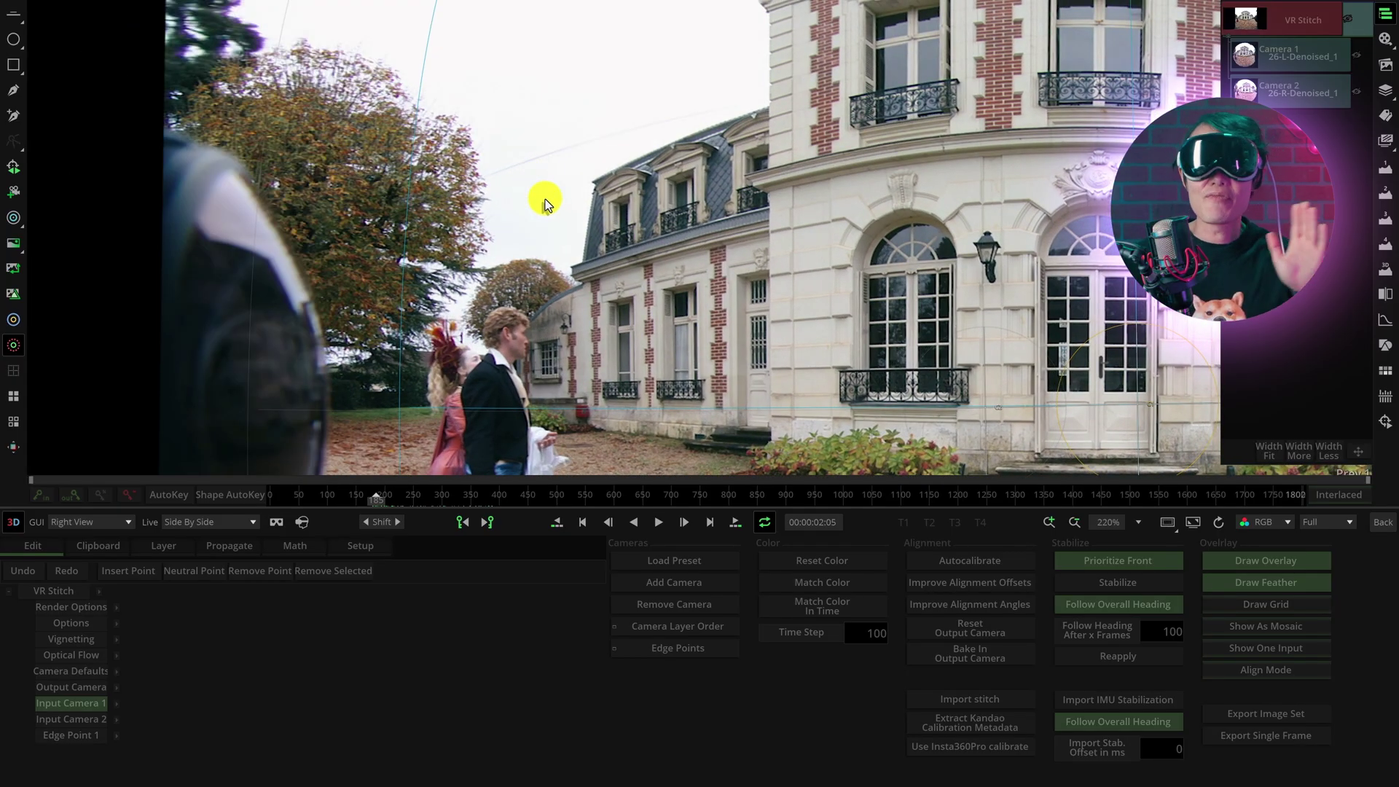
key(v)
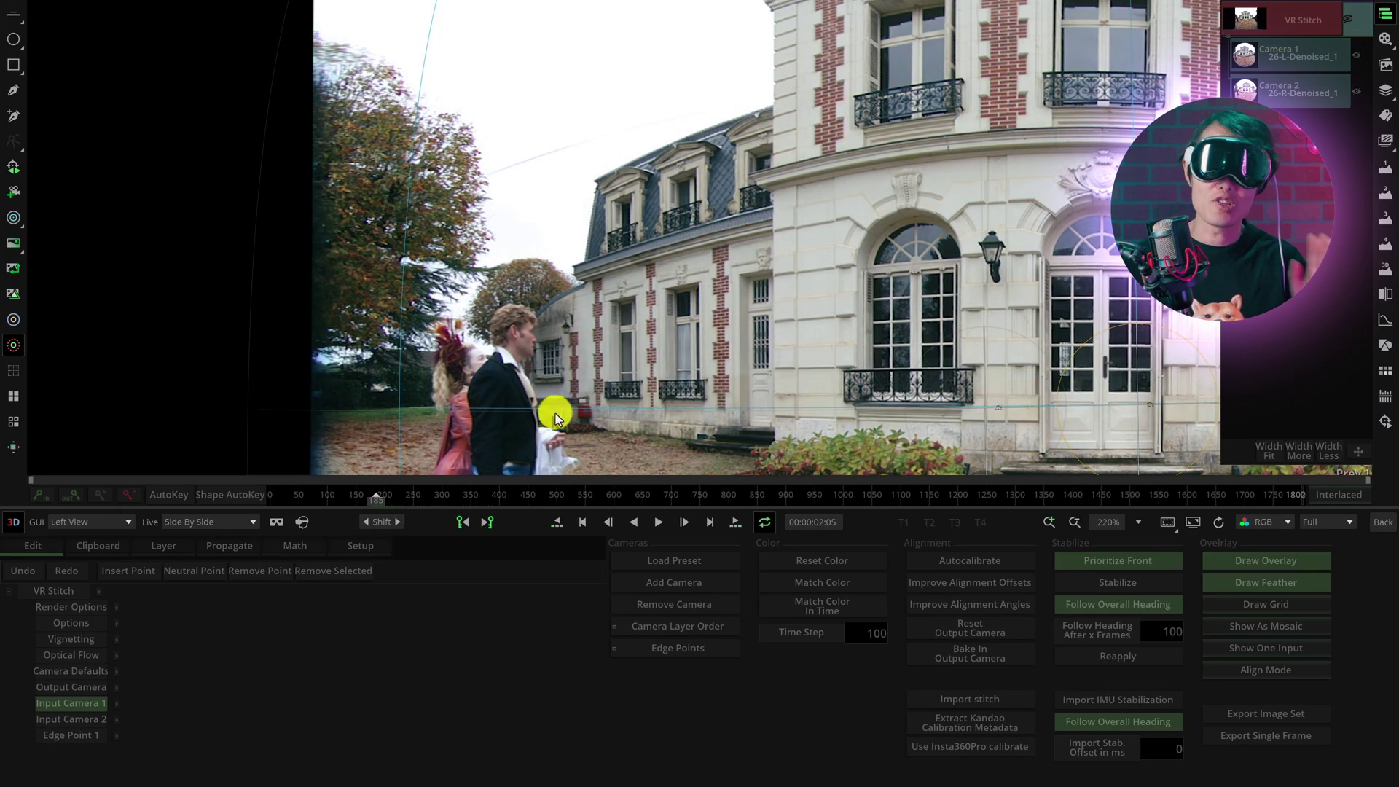
drag(594, 439, 610, 245)
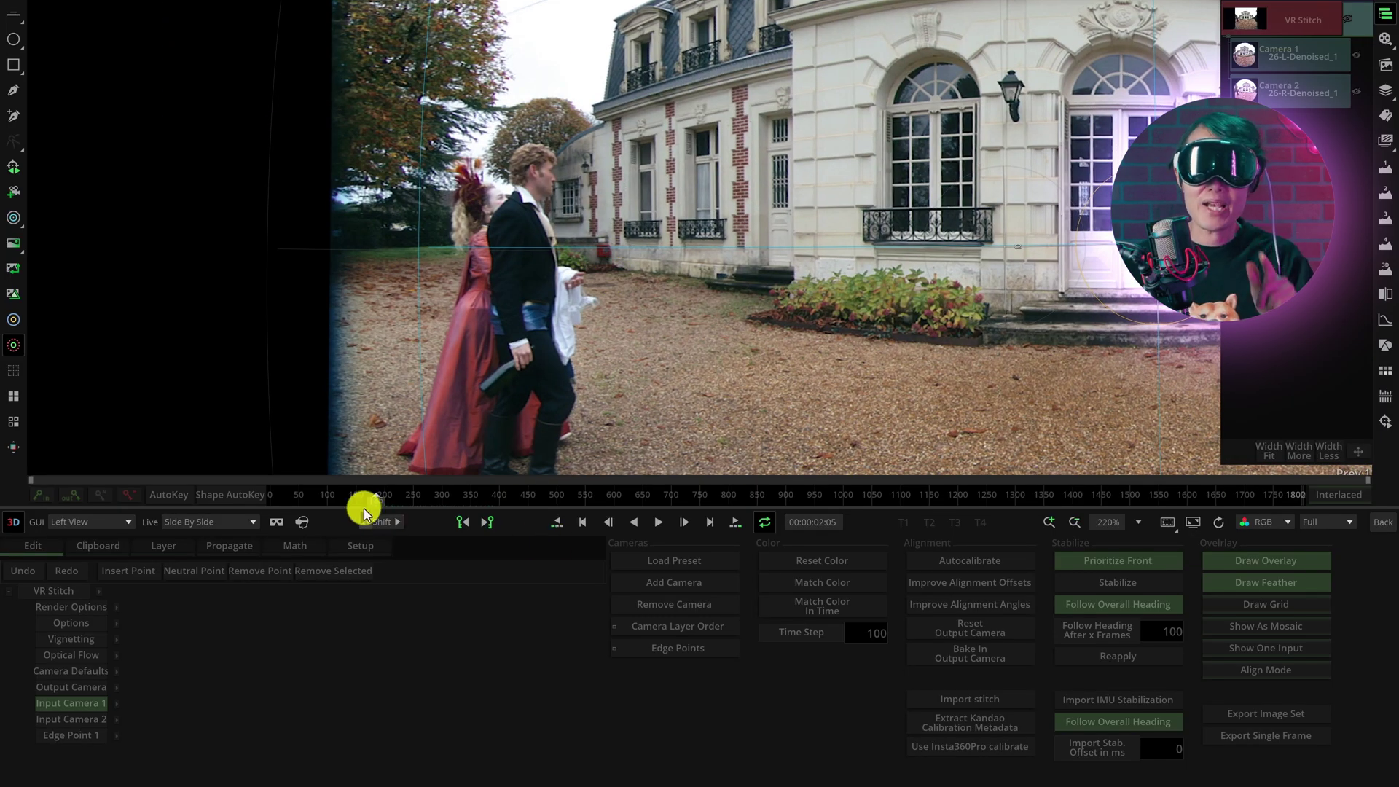
mouse_move(364, 508)
mouse_down()
mouse_move(507, 500)
mouse_move(357, 506)
mouse_up()
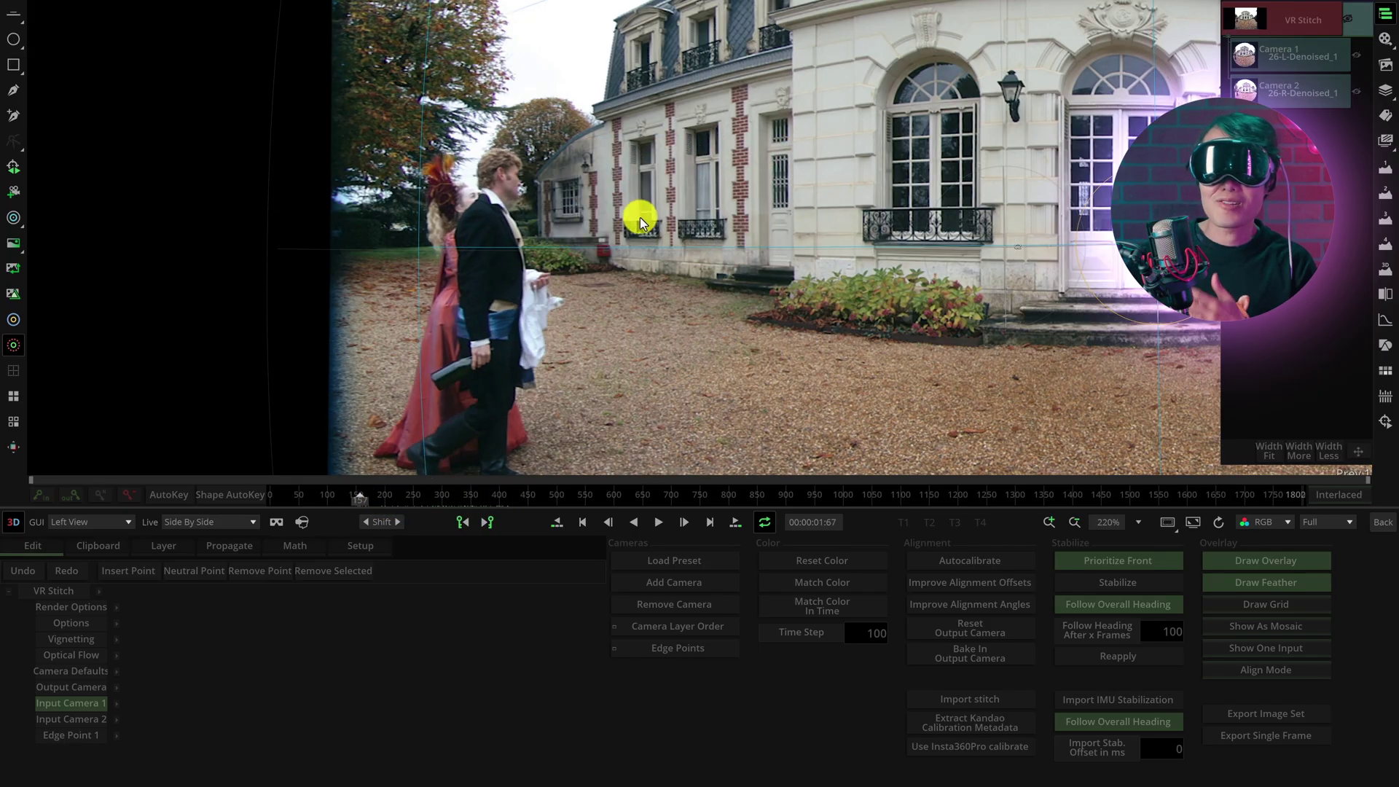
key(v)
key(v)
key(v)
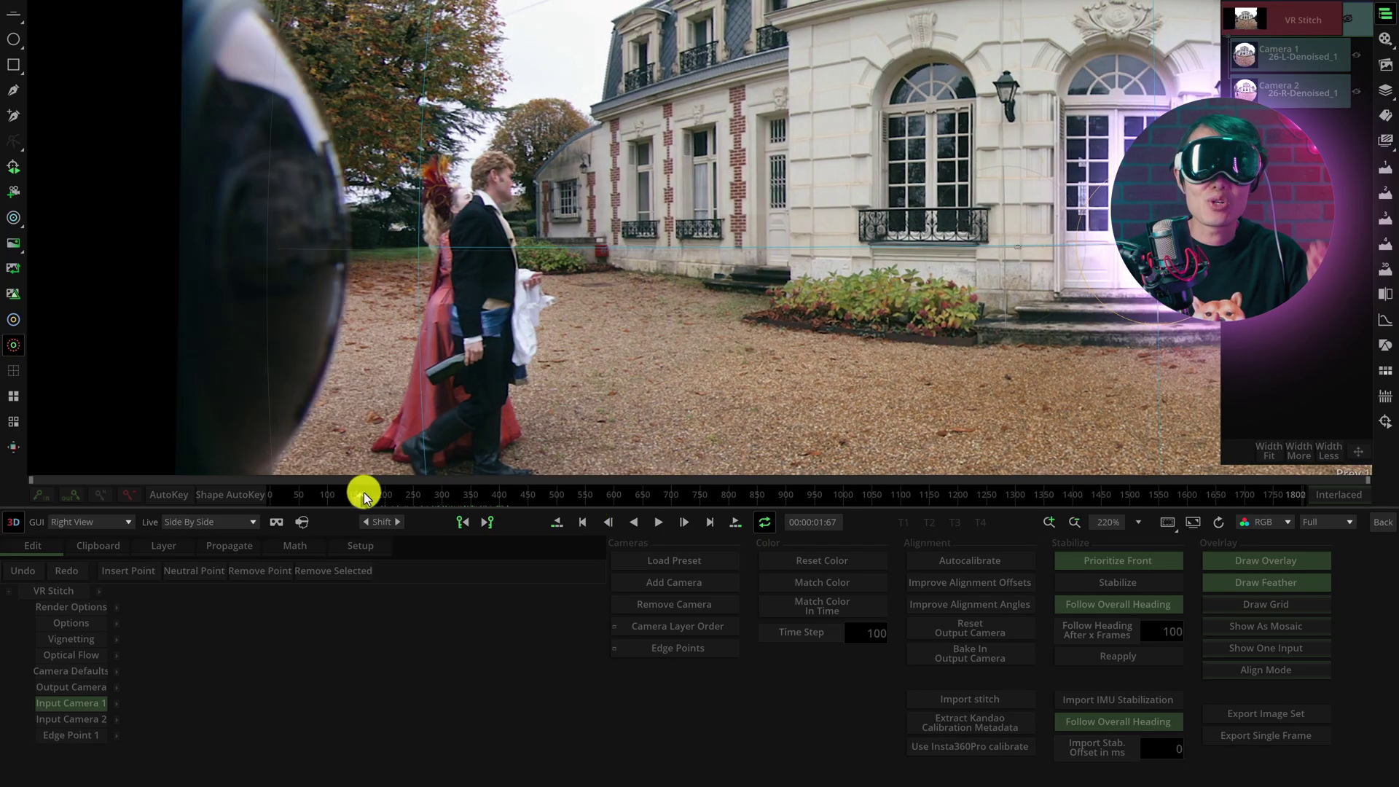
mouse_move(364, 492)
mouse_down()
mouse_move(601, 504)
mouse_move(377, 507)
mouse_up()
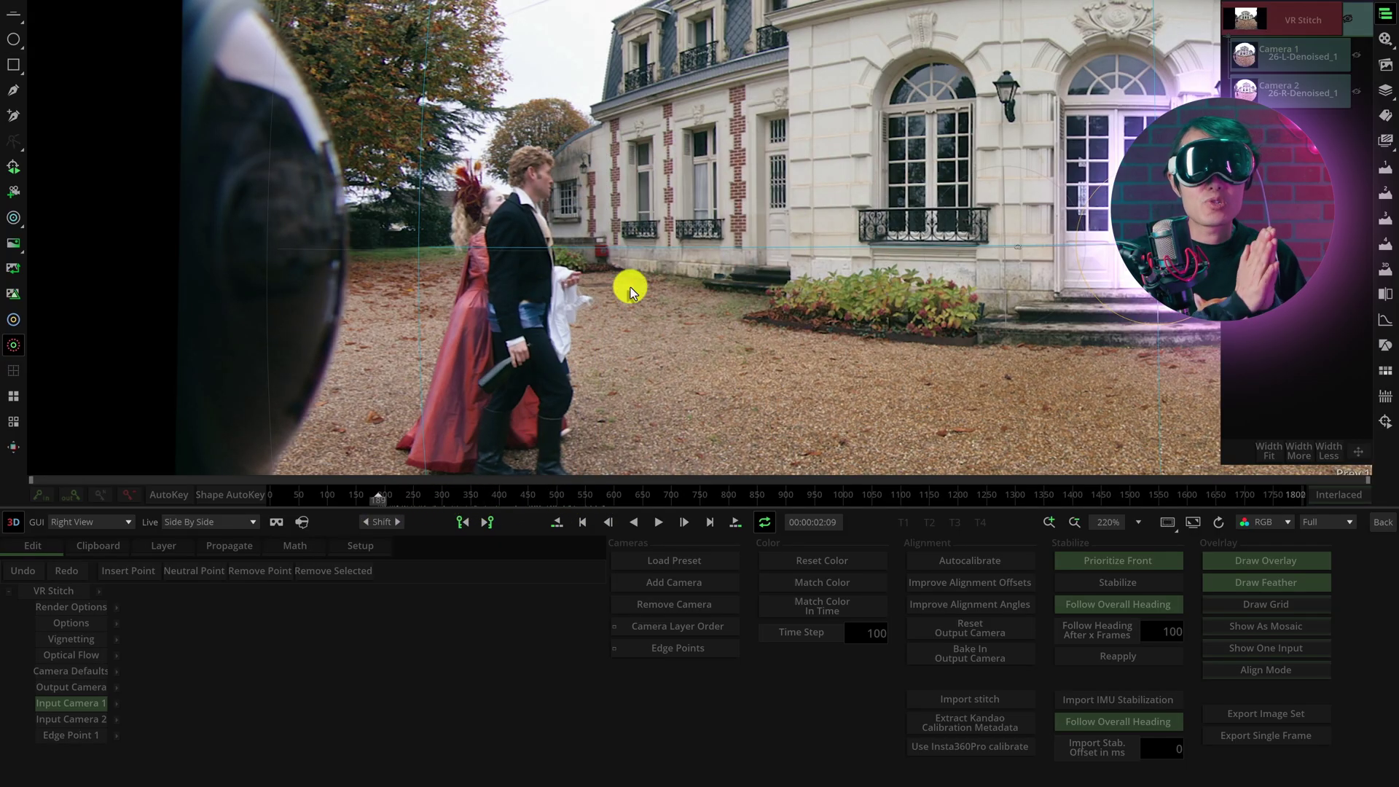